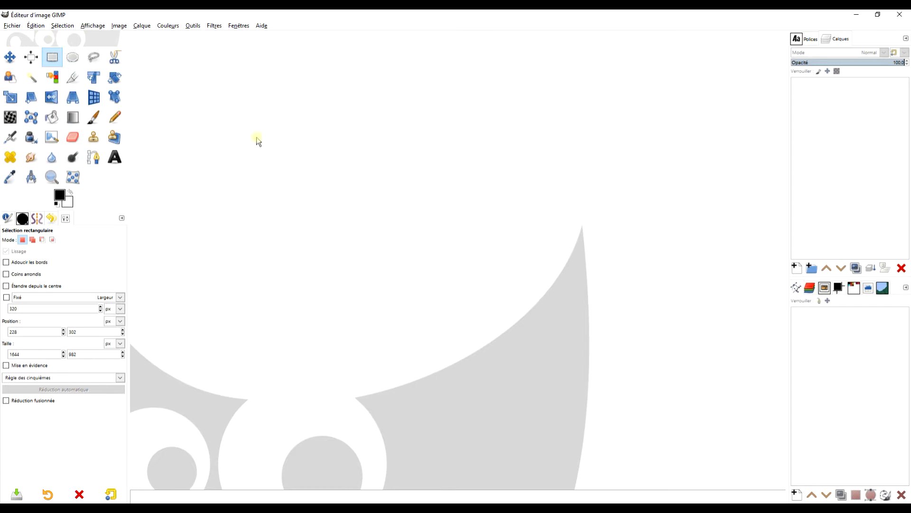
# - Create a new image from the 1920×1080 (Full HD 1080p) template, filled with white (Blanc)
pyautogui.click(13, 26)
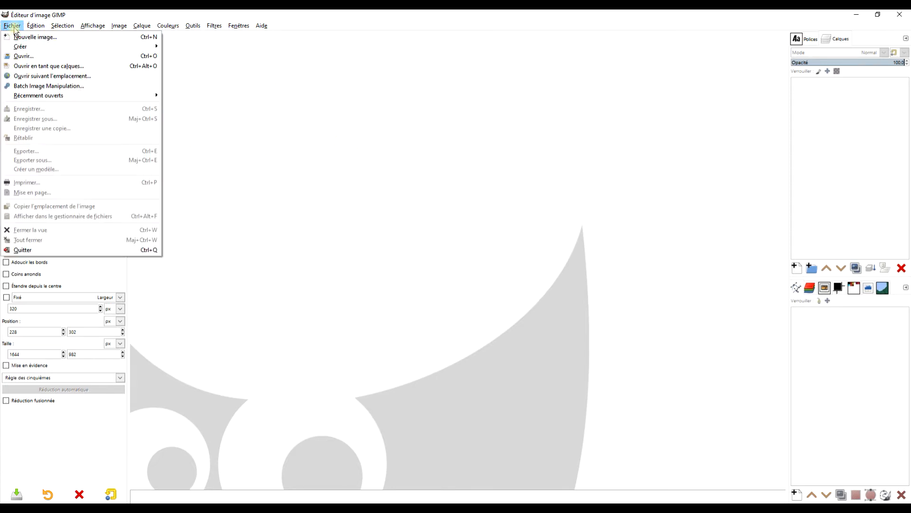
pyautogui.click(36, 38)
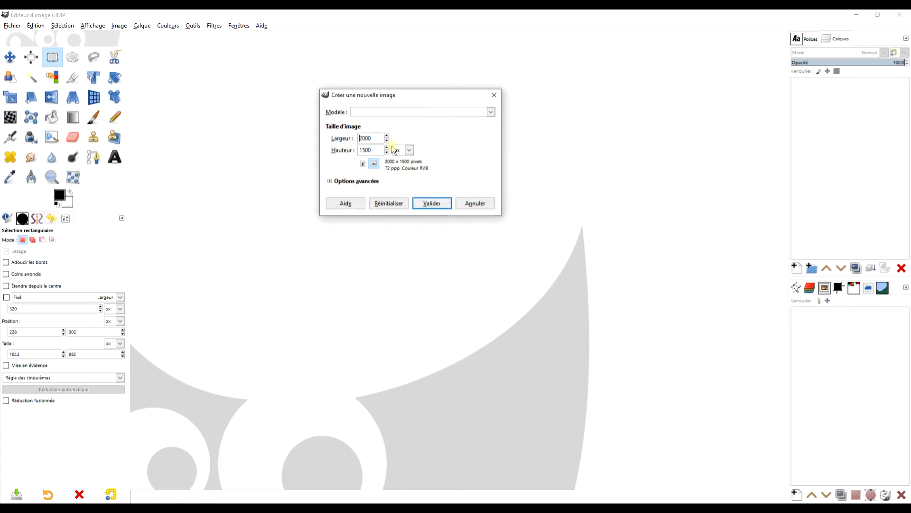
pyautogui.click(418, 116)
pyautogui.moveTo(492, 147); pyautogui.dragTo(511, 383)
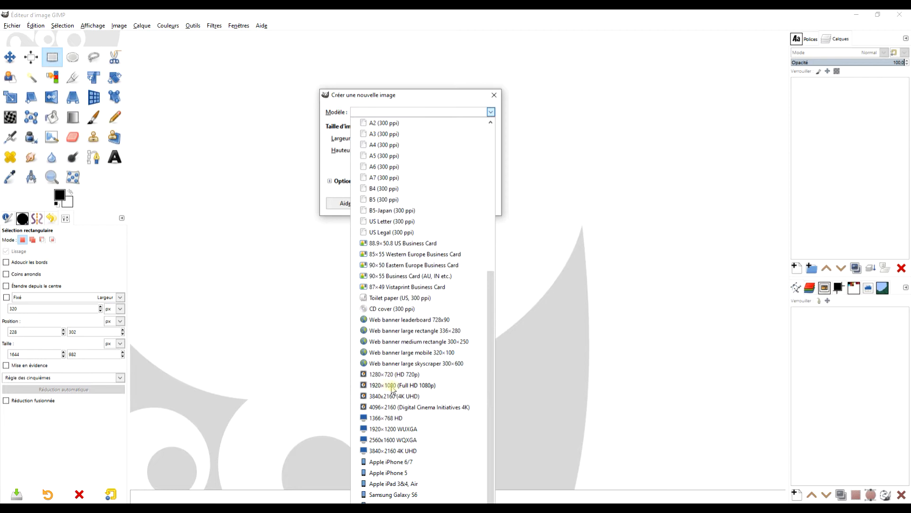
pyautogui.click(397, 385)
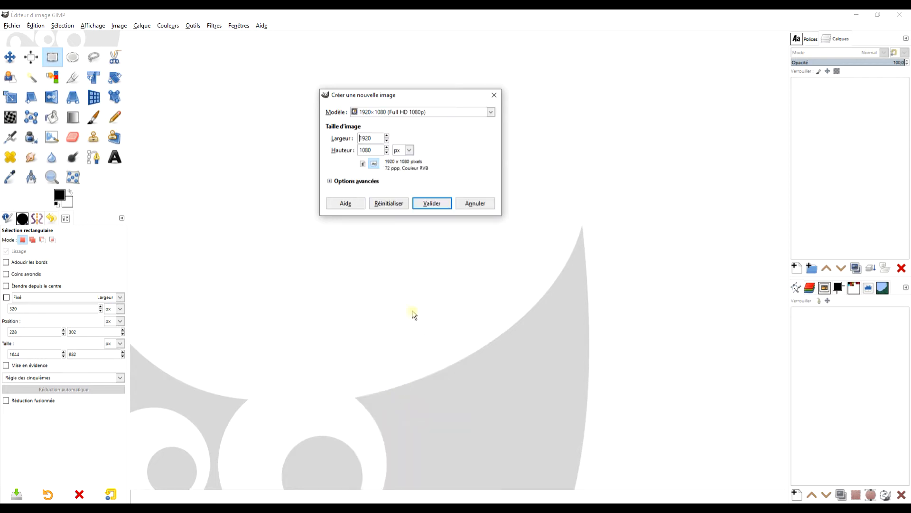
pyautogui.click(361, 182)
pyautogui.click(417, 285)
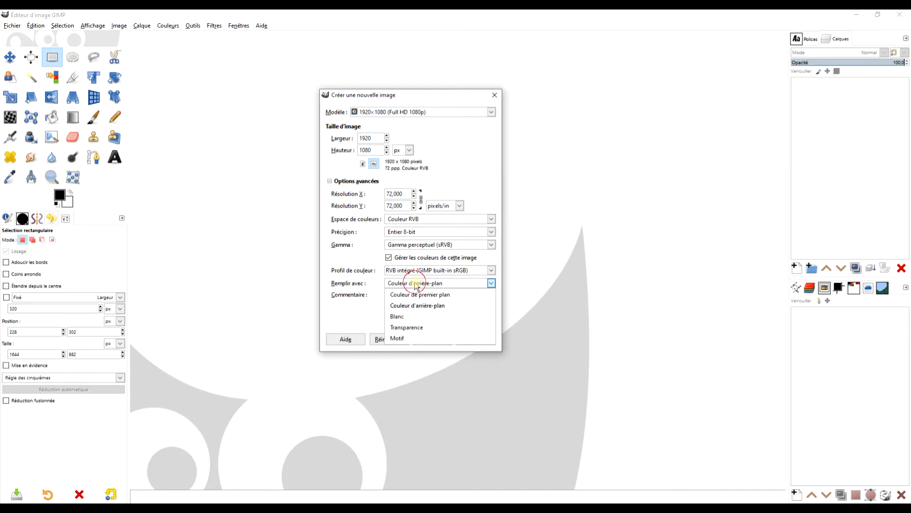
pyautogui.click(397, 317)
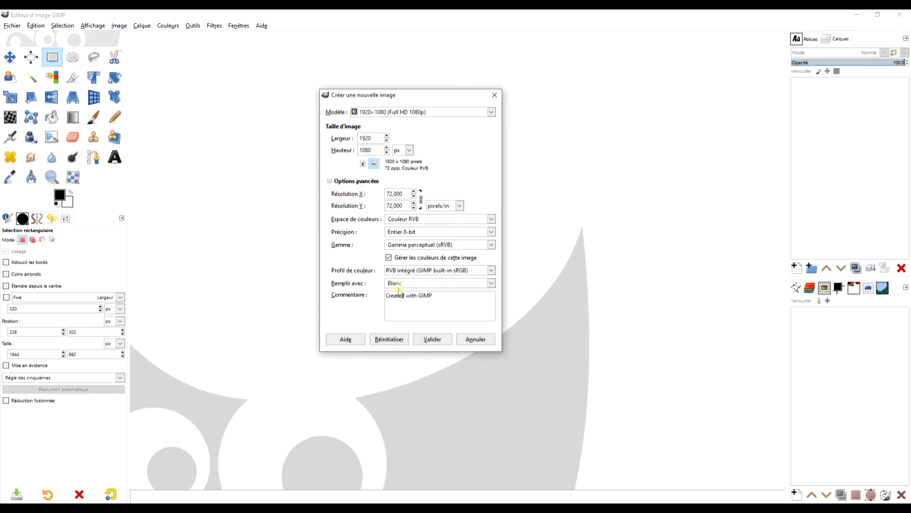
pyautogui.click(445, 341)
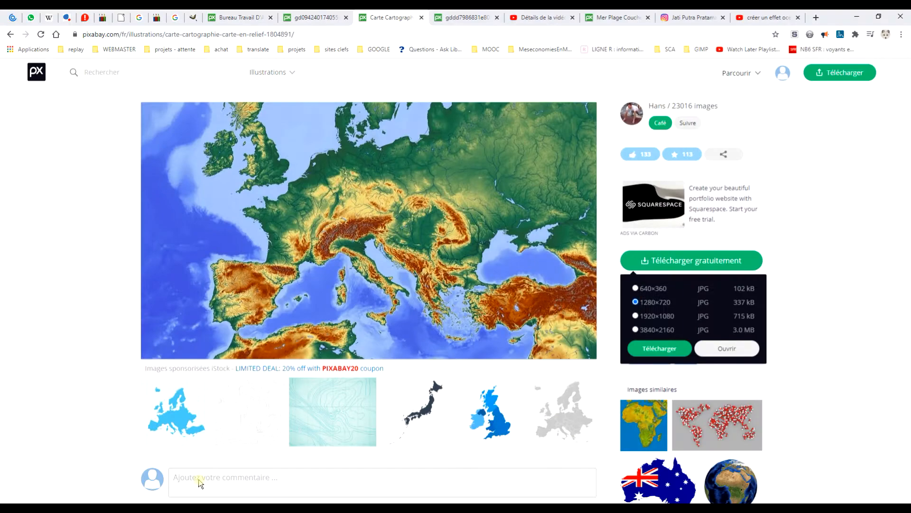
# - In the browser, show the full-size 1280×720 relief map of Europe from Pixabay and copy the image
pyautogui.click(695, 265)
pyautogui.click(694, 266)
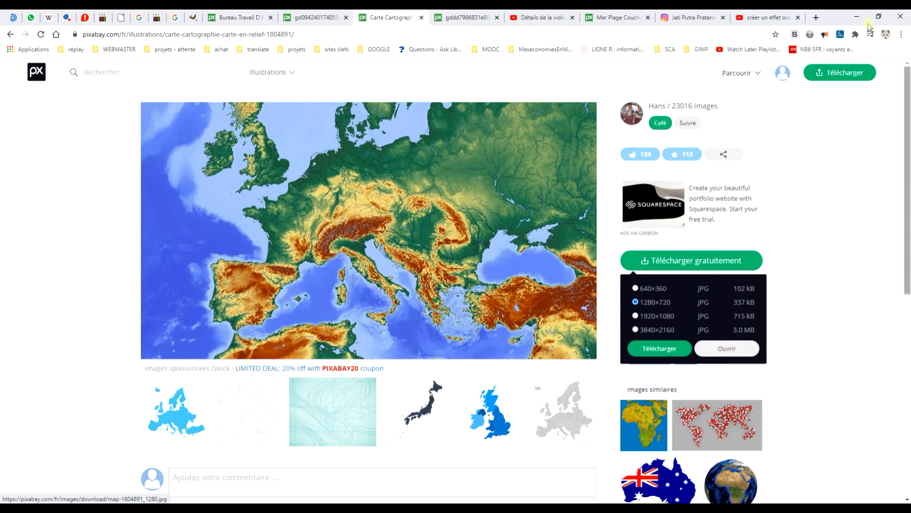
pyautogui.click(458, 20)
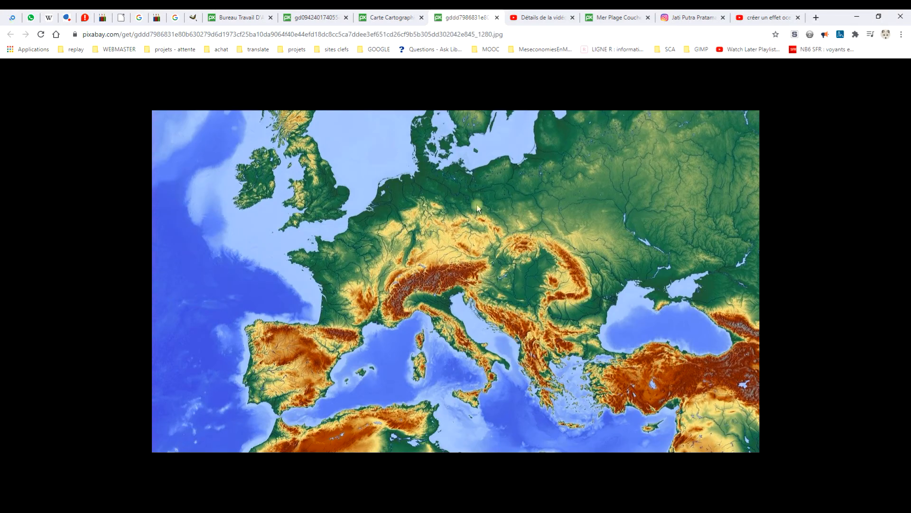
pyautogui.rightClick(463, 190)
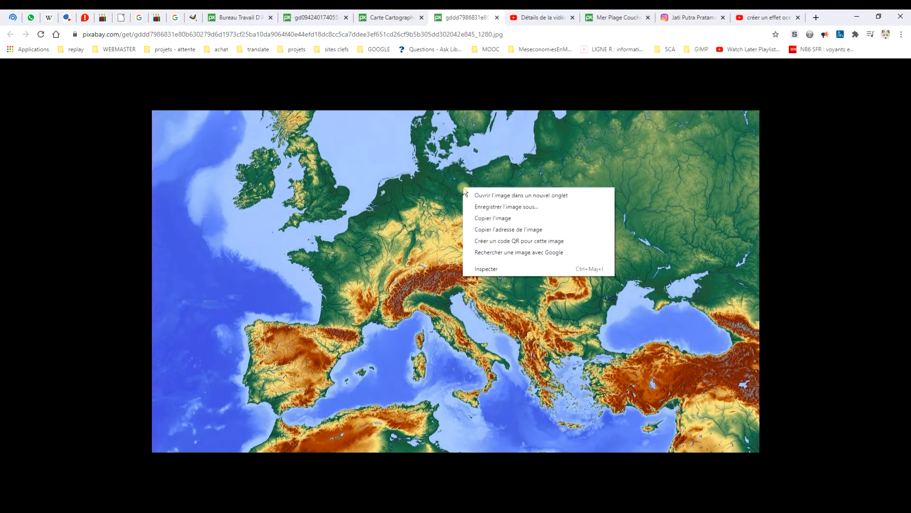
pyautogui.click(511, 219)
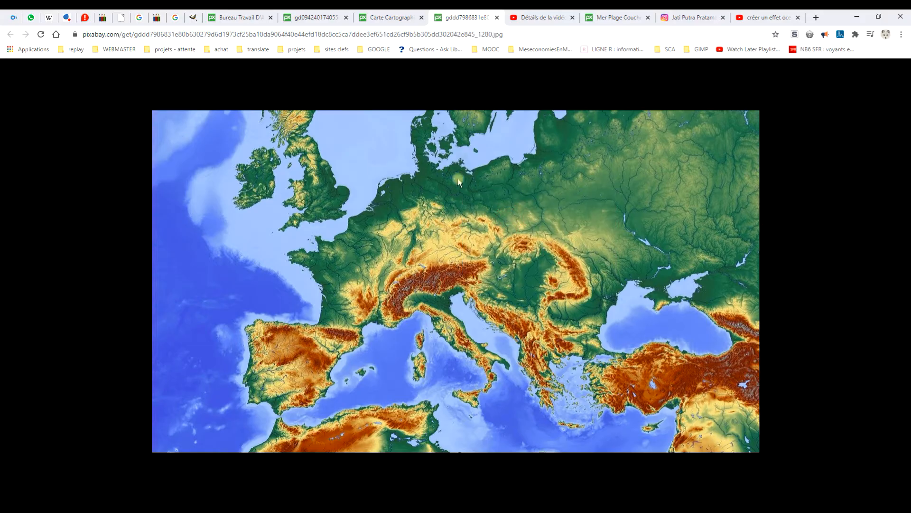
# - Switch back to GIMP, paste the copied map as a new layer and rename that layer carte
pyautogui.hotkey('alt', 'Tab')
pyautogui.click(36, 26)
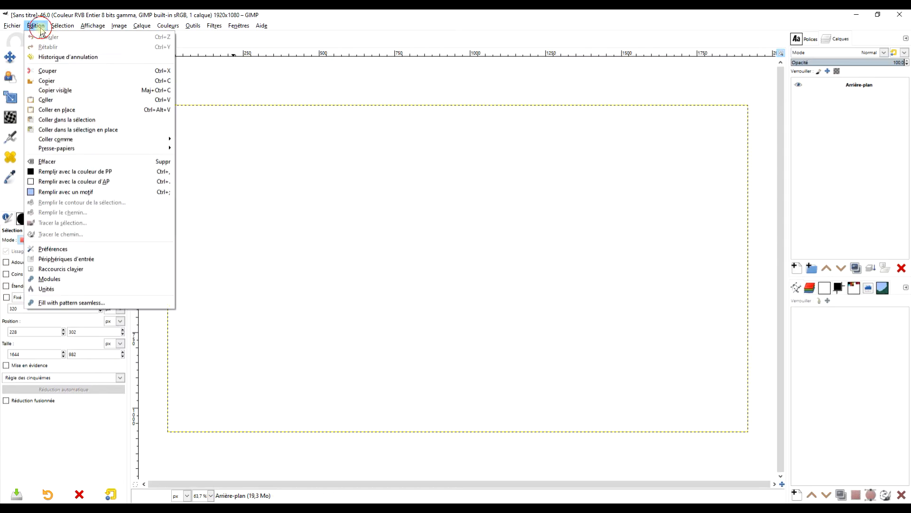
pyautogui.moveTo(125, 140)
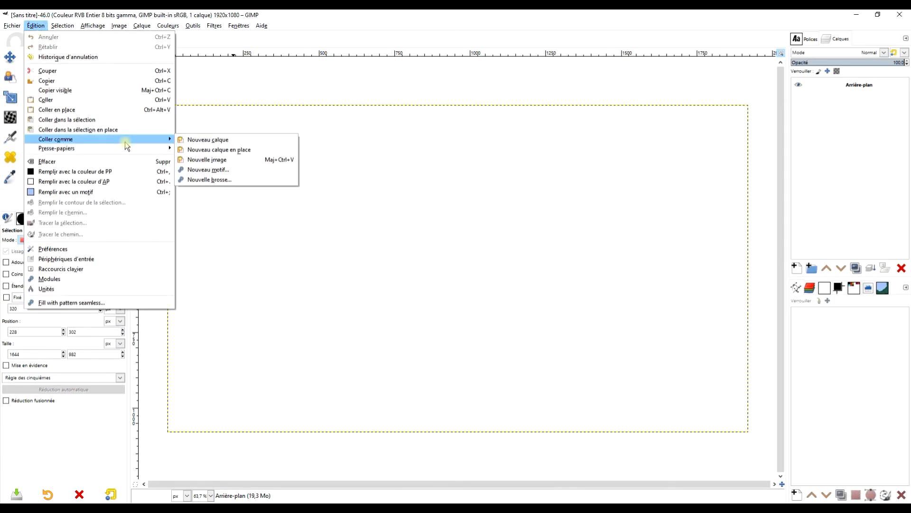
pyautogui.click(209, 141)
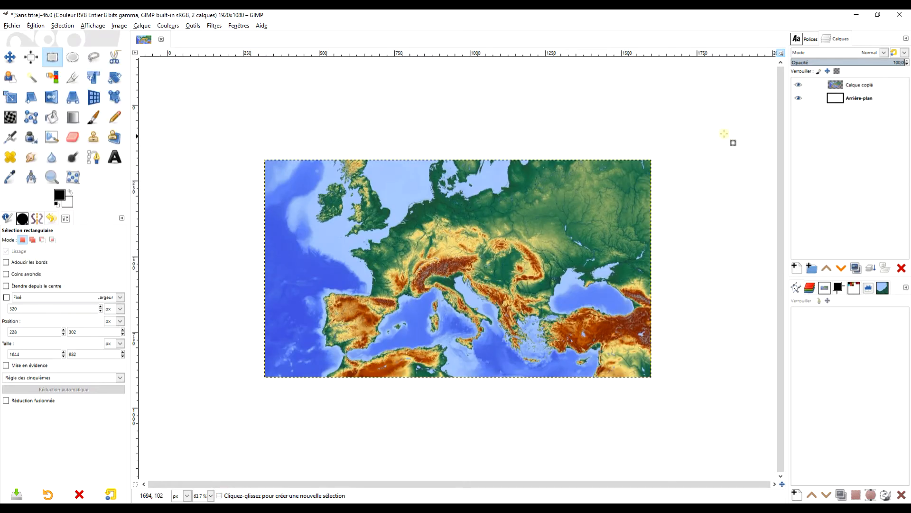
pyautogui.doubleClick(871, 84)
pyautogui.write('carte')
pyautogui.press('Return')
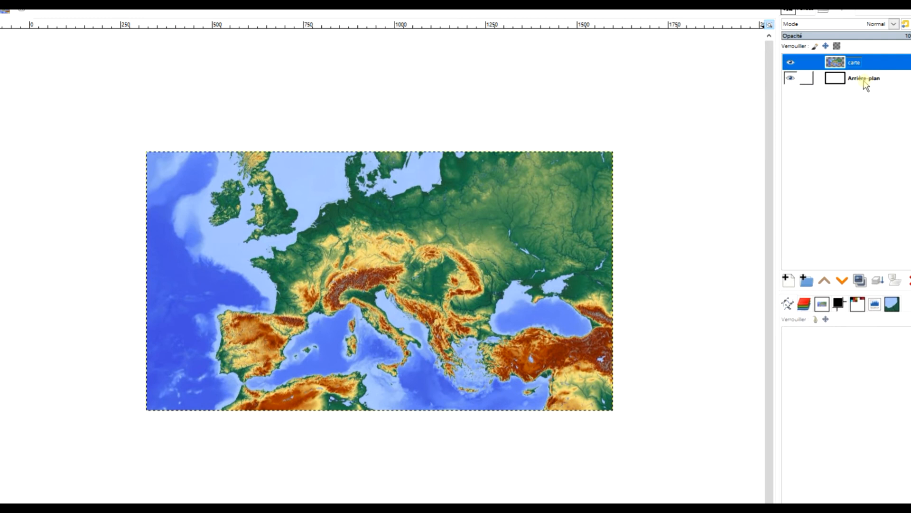
# - Make the carte layer the active layer
pyautogui.rightClick(841, 83)
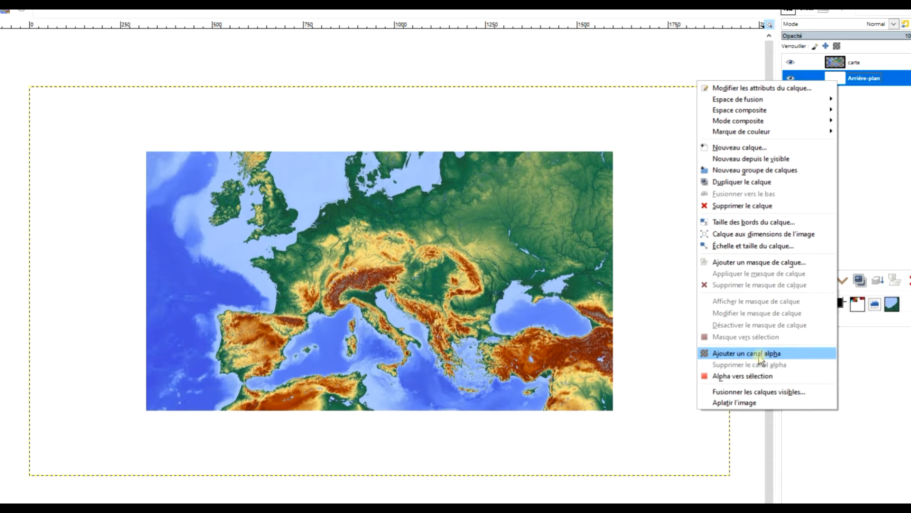
pyautogui.click(871, 63)
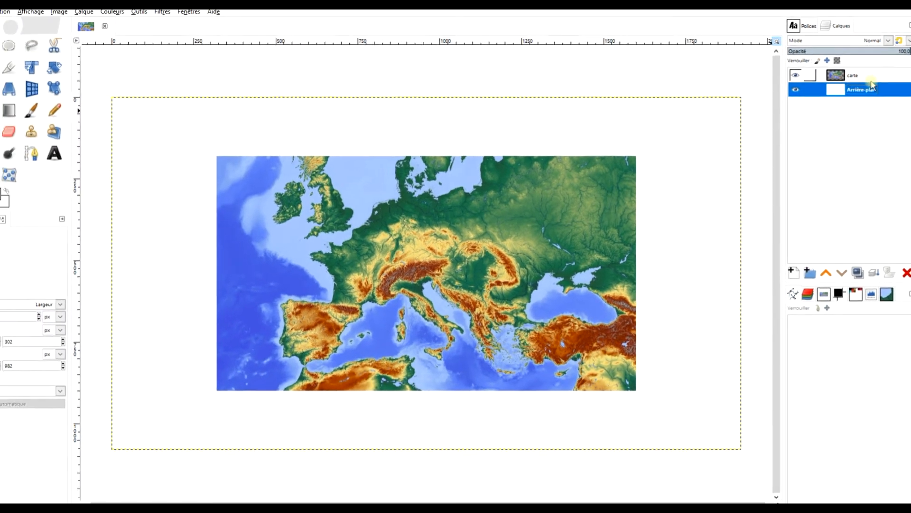
pyautogui.click(874, 64)
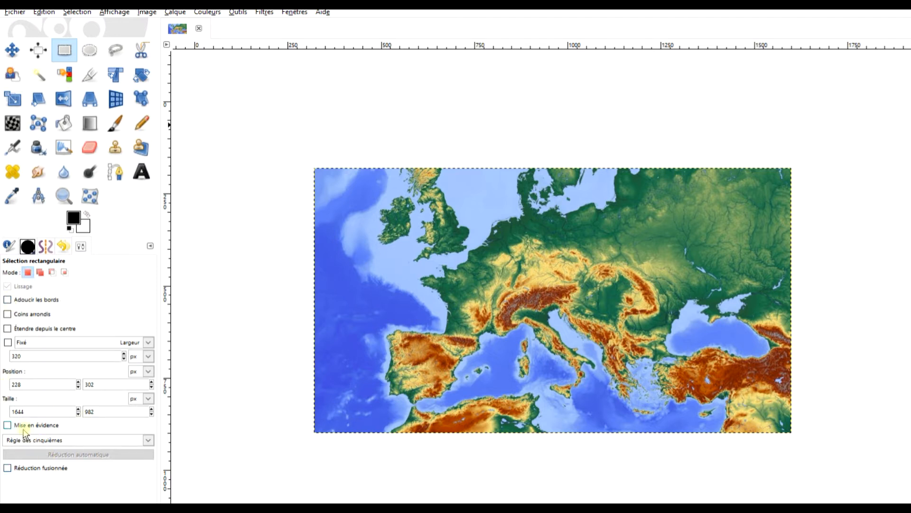
# - Draw a rectangular selection of about 1286 × 730 px around the whole map, using the Règle des cinquièmes guide overlay
pyautogui.click(29, 441)
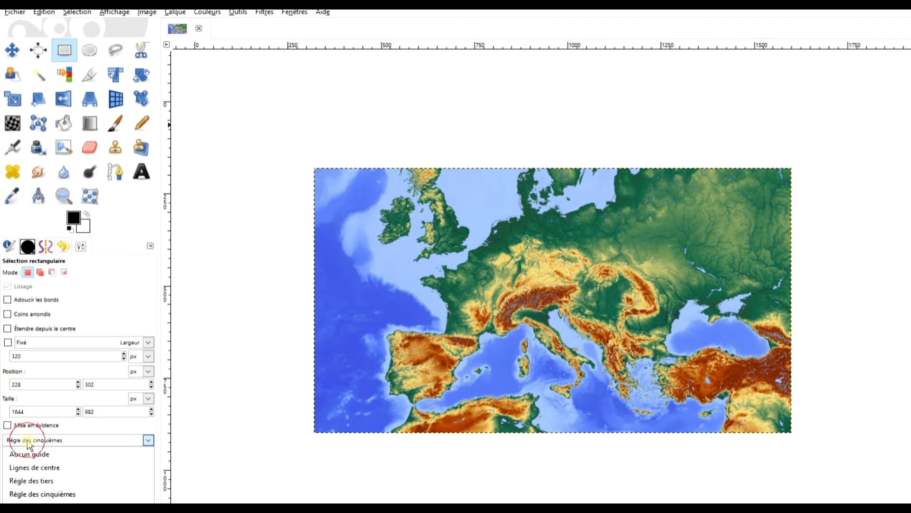
pyautogui.click(75, 497)
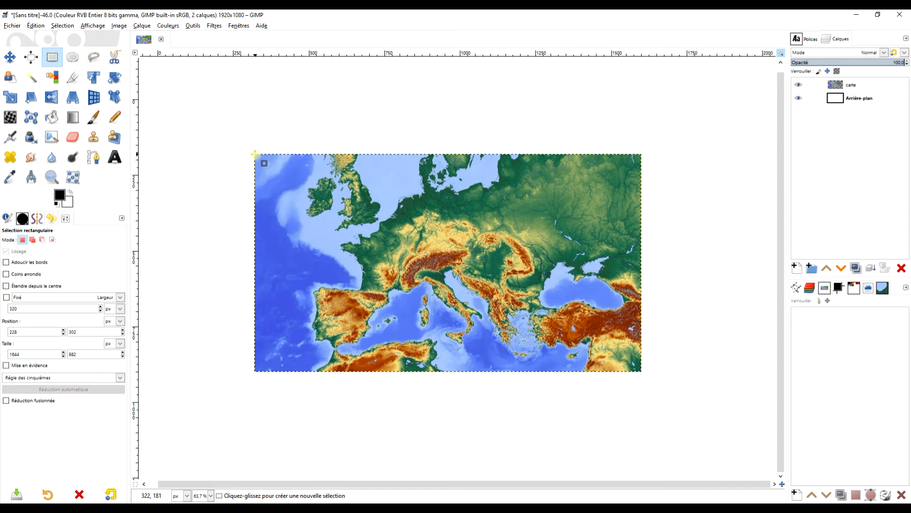
pyautogui.moveTo(253, 152); pyautogui.dragTo(642, 374)
pyautogui.press('1')
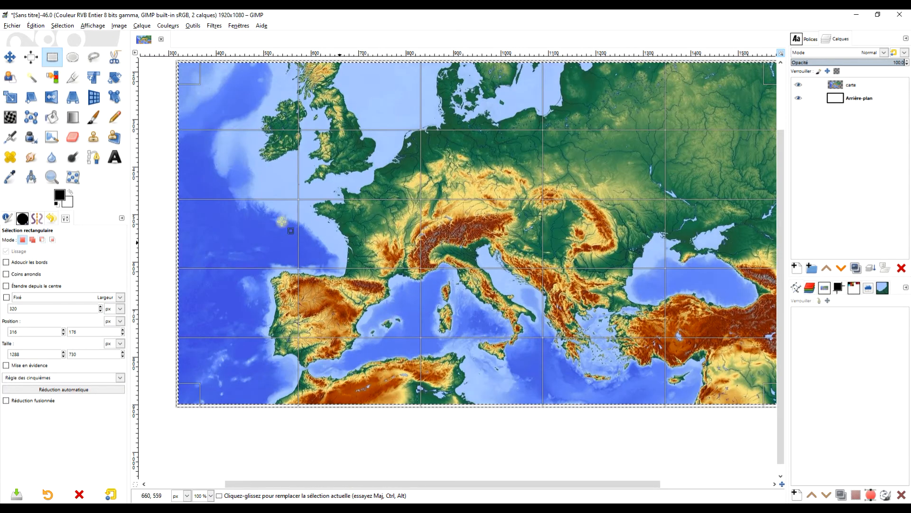
pyautogui.moveTo(183, 188); pyautogui.dragTo(185, 189)
# - Place four vertical guides on the map, one on each inner fifths division line of the selection
pyautogui.scroll(3, 340, 267)
pyautogui.hscroll(2, 340, 267)
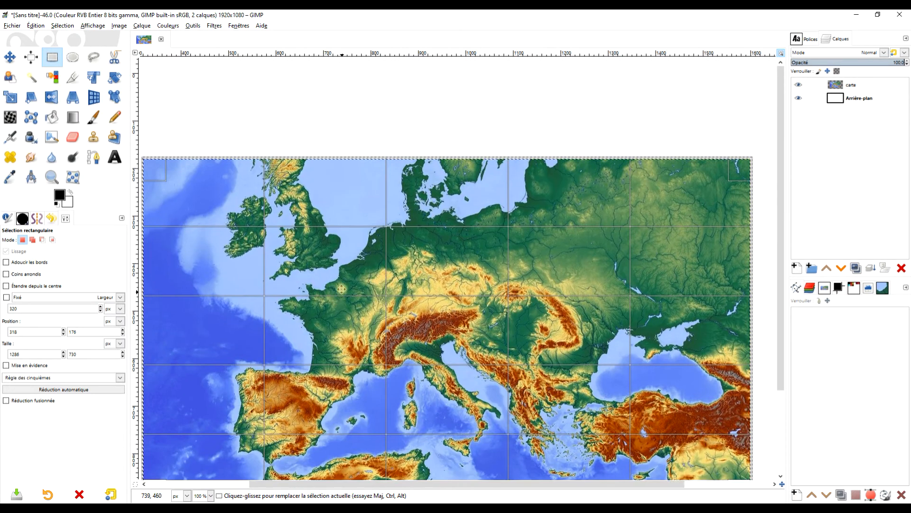
pyautogui.scroll(-3, 711, 269)
pyautogui.hscroll(-3, 711, 269)
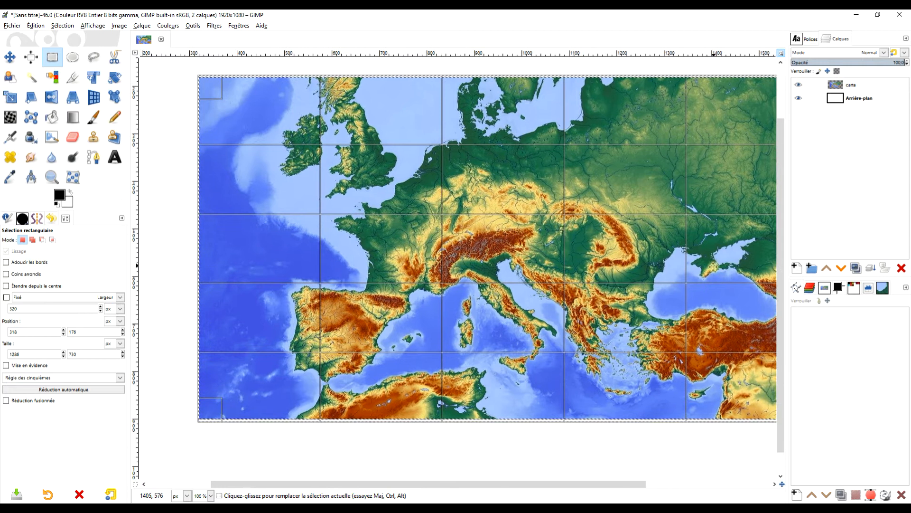
pyautogui.moveTo(135, 171); pyautogui.dragTo(318, 178)
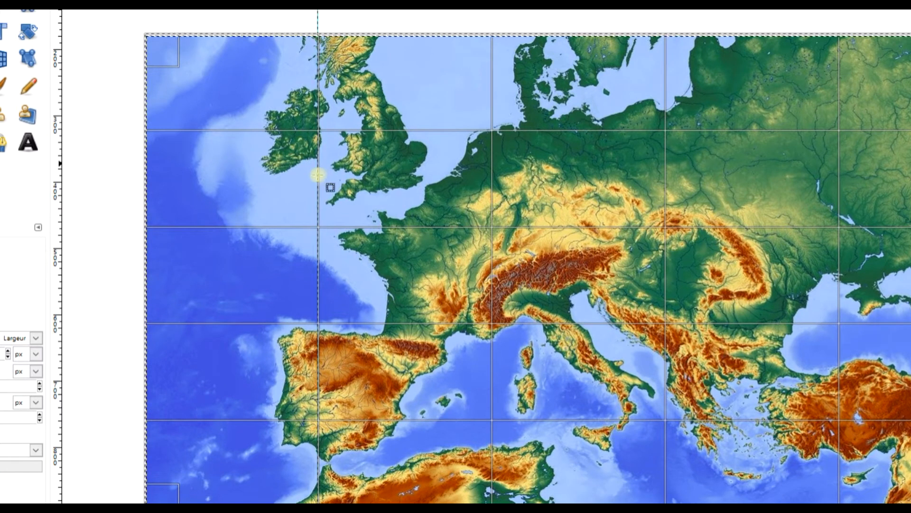
pyautogui.moveTo(58, 193); pyautogui.dragTo(494, 201)
pyautogui.moveTo(642, 218); pyautogui.dragTo(425, 218)
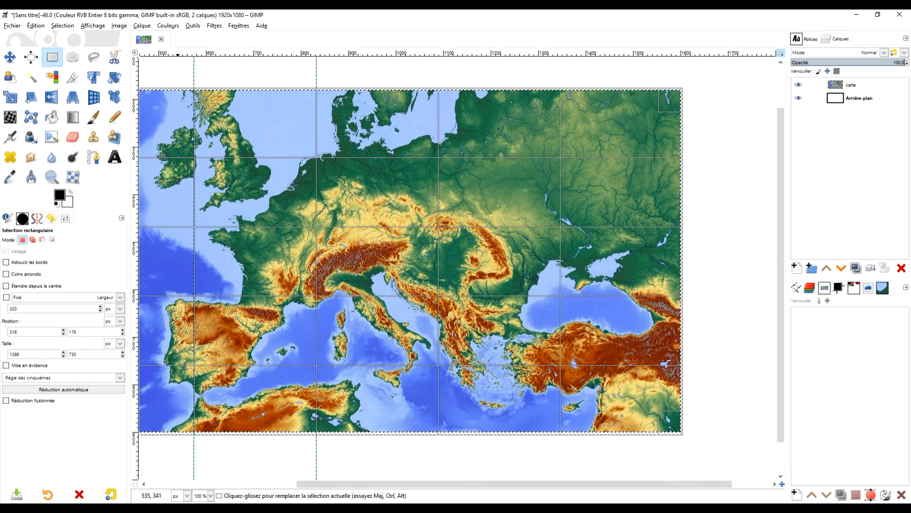
pyautogui.moveTo(137, 196); pyautogui.dragTo(437, 195)
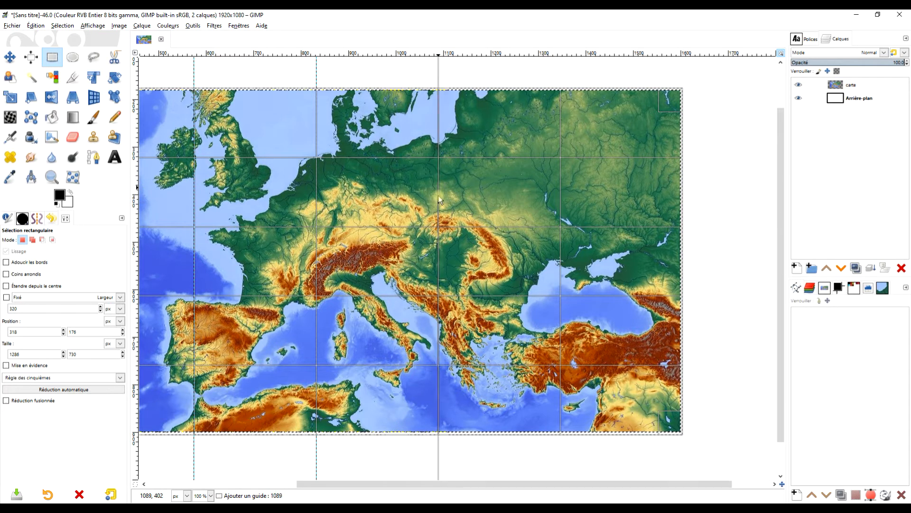
pyautogui.moveTo(136, 196); pyautogui.dragTo(562, 212)
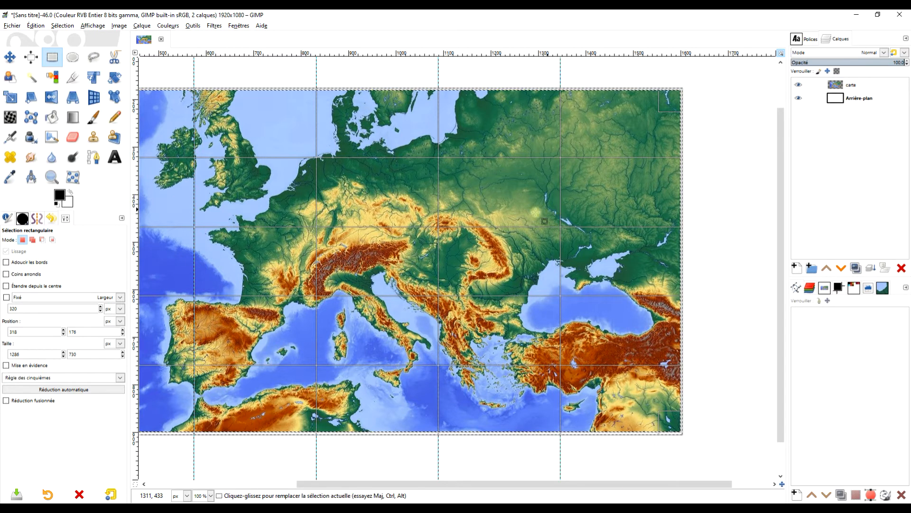
# - Add two more vertical guides, one along the left edge and one along the right edge of the selection
pyautogui.press('-')
pyautogui.press('-')
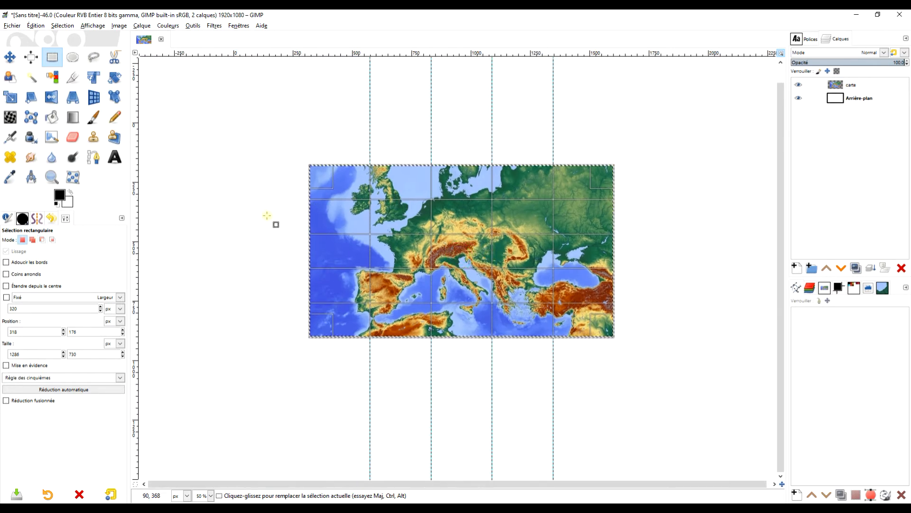
pyautogui.scroll(1, 331, 225)
pyautogui.scroll(1, 380, 240)
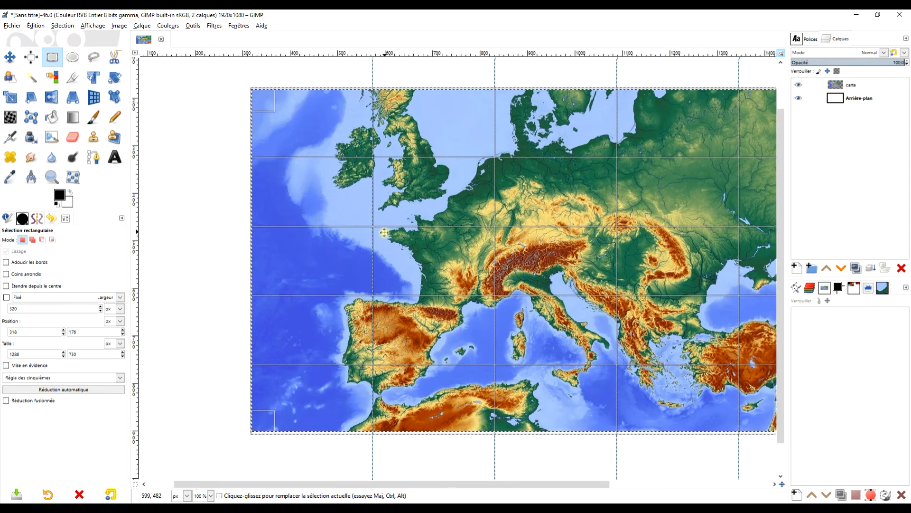
pyautogui.moveTo(135, 188); pyautogui.dragTo(237, 191)
pyautogui.moveTo(522, 258); pyautogui.dragTo(299, 233)
pyautogui.moveTo(135, 208); pyautogui.dragTo(625, 221)
# - Narrow the selection to the map's leftmost fifth, 256 × 730 px, and check the guide-snapping option and the selection's edges
pyautogui.press('-')
pyautogui.moveTo(514, 263); pyautogui.dragTo(517, 265)
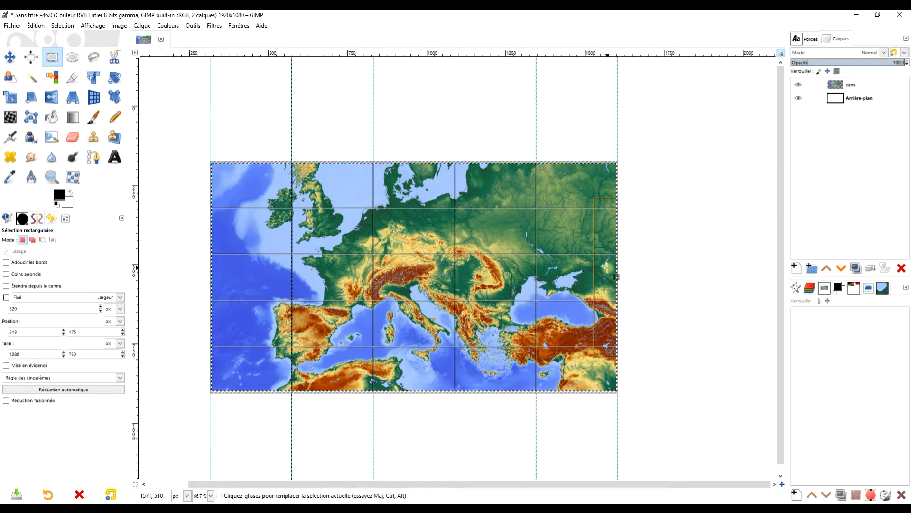
pyautogui.moveTo(616, 275); pyautogui.dragTo(295, 274)
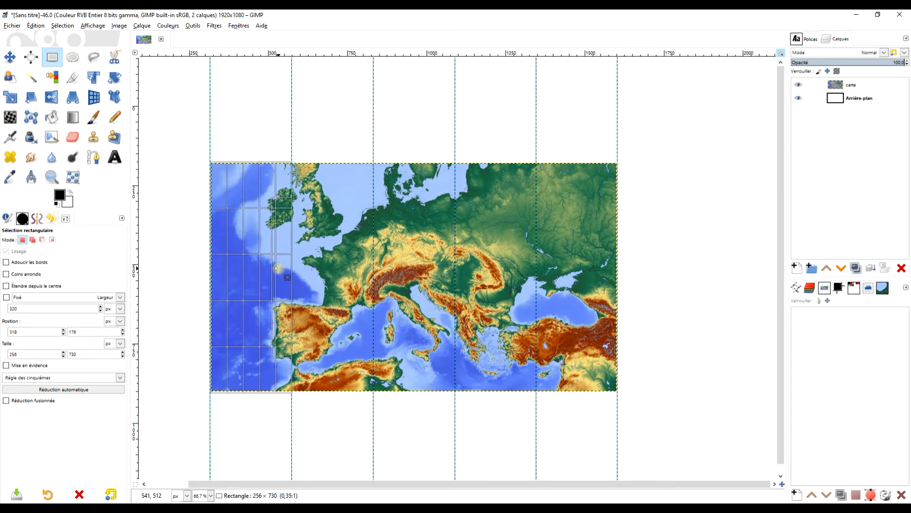
pyautogui.click(83, 26)
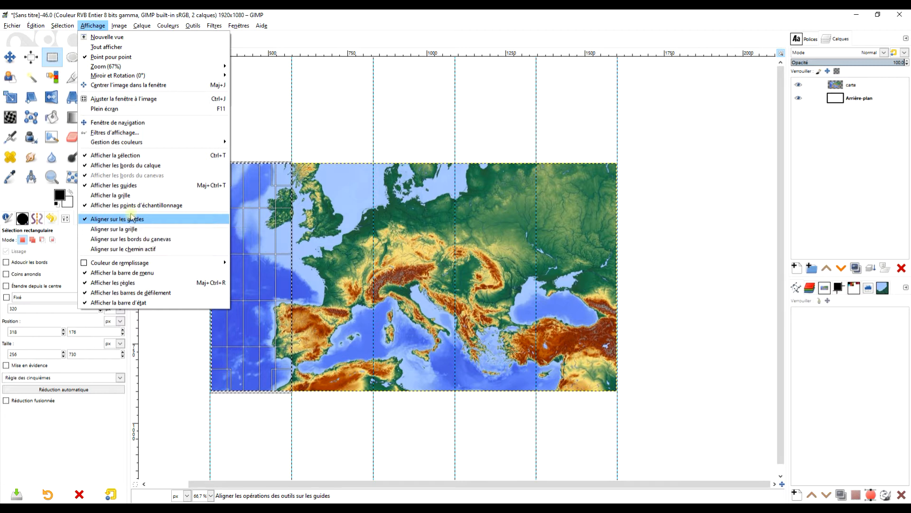
pyautogui.click(330, 14)
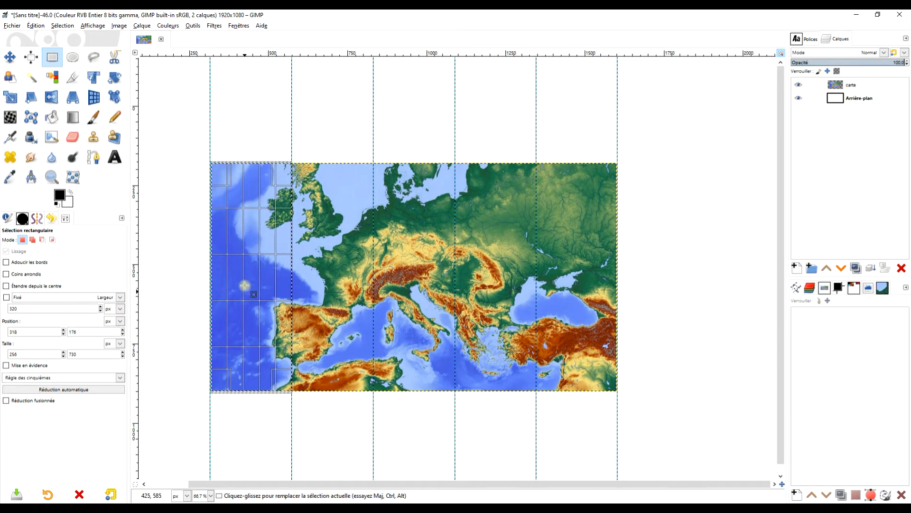
pyautogui.moveTo(284, 279)
pyautogui.mouseDown()
pyautogui.moveTo(296, 280)
pyautogui.moveTo(285, 275)
pyautogui.mouseUp()
pyautogui.scroll(2, 256, 373)
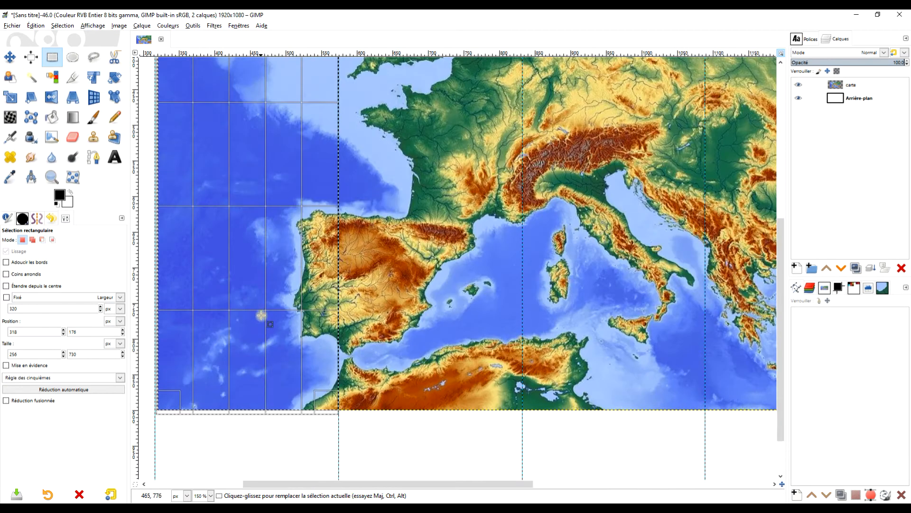
pyautogui.scroll(-2, 315, 269)
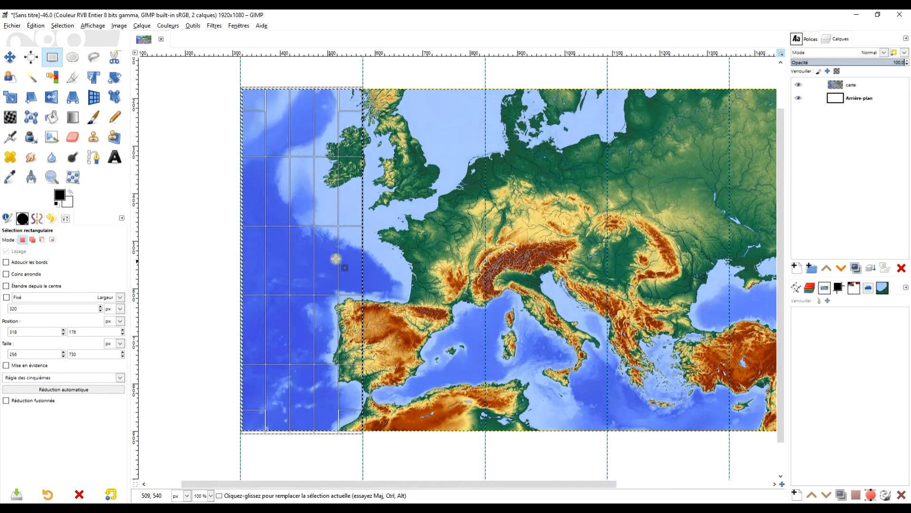
# - Cut the selected leftmost strip from the carte layer and paste it into a new layer
pyautogui.click(35, 26)
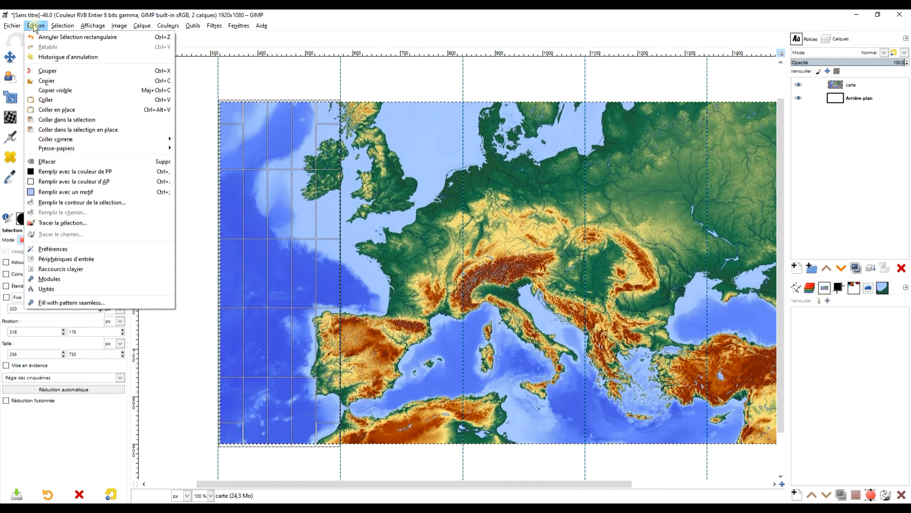
pyautogui.click(54, 72)
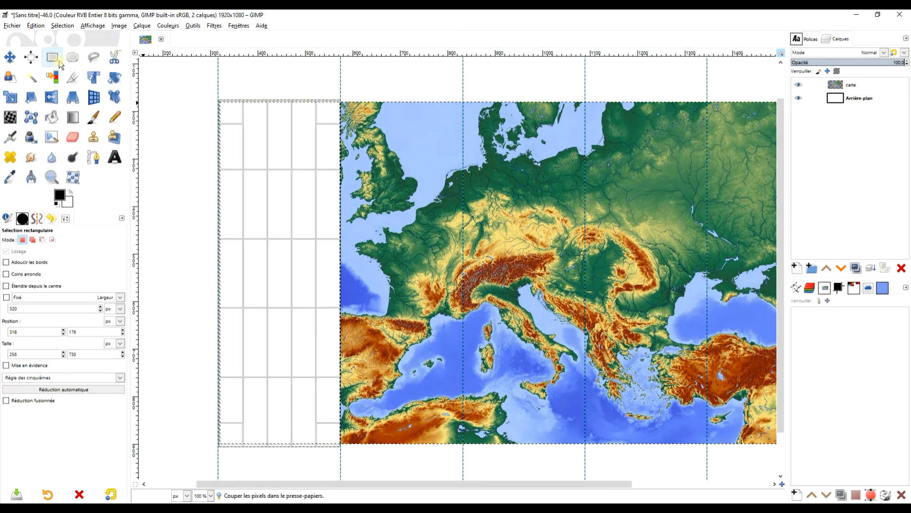
pyautogui.click(42, 26)
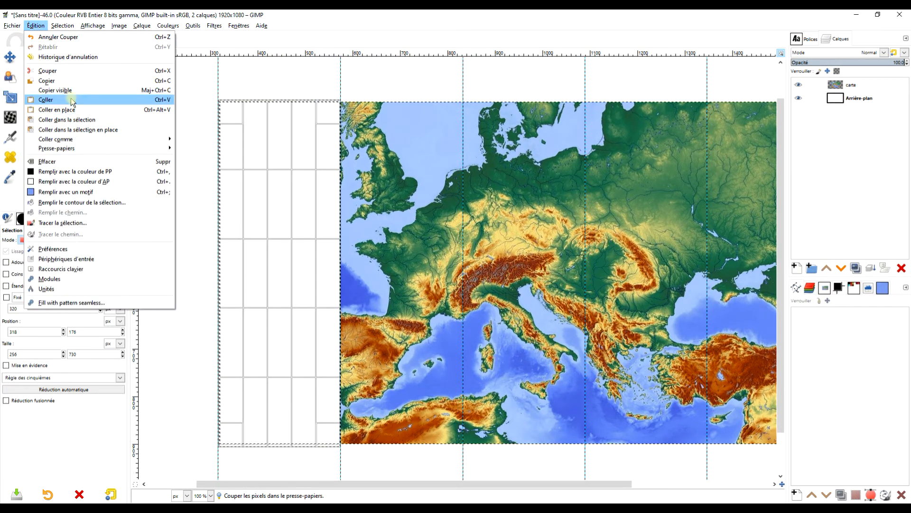
pyautogui.click(54, 101)
pyautogui.click(814, 88)
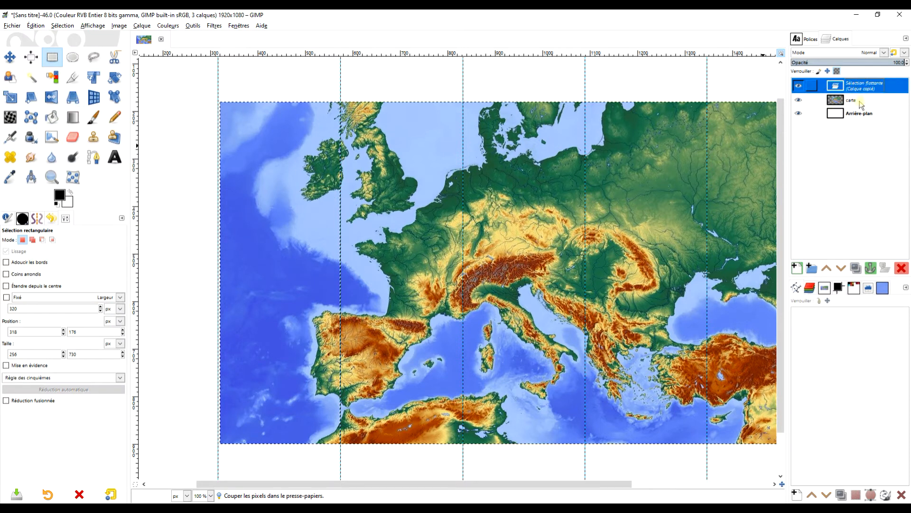
pyautogui.click(797, 269)
# - Rename the pasted strip layer as 1 and hide it
pyautogui.doubleClick(857, 85)
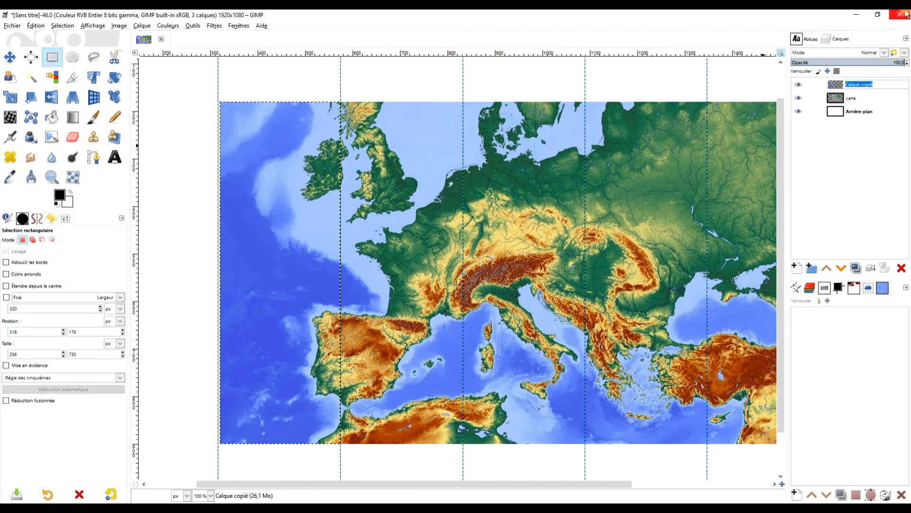
pyautogui.write('1')
pyautogui.press('Return')
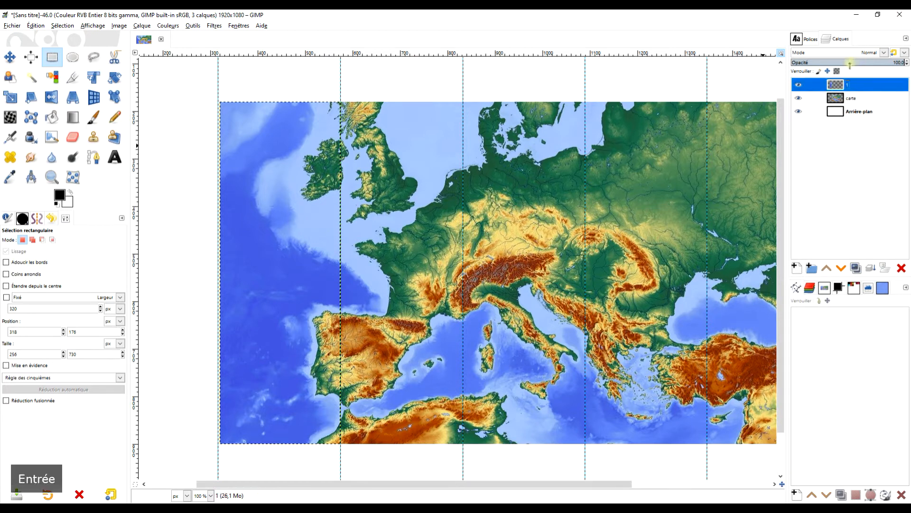
pyautogui.click(799, 85)
# - Select the second fifth of the map on the carte layer with a 258 × 730 px rectangle between the guides
pyautogui.click(838, 97)
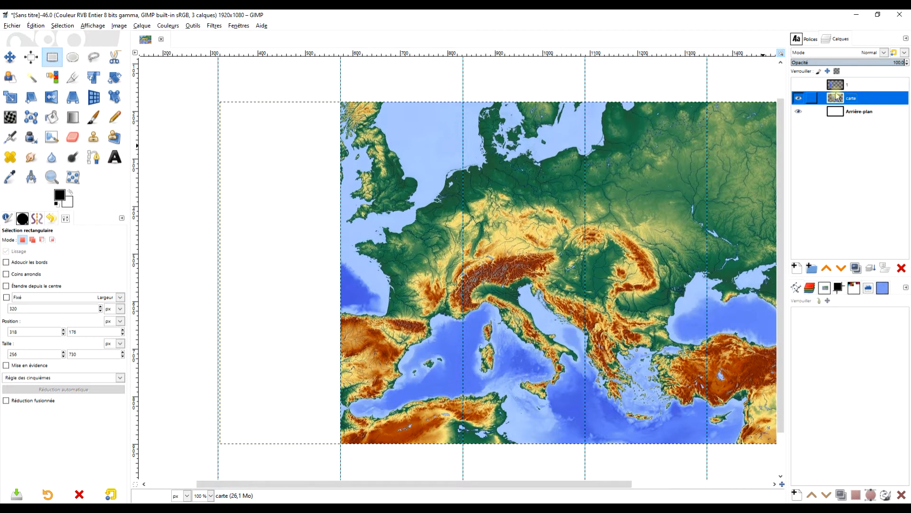
pyautogui.moveTo(549, 221); pyautogui.dragTo(471, 211)
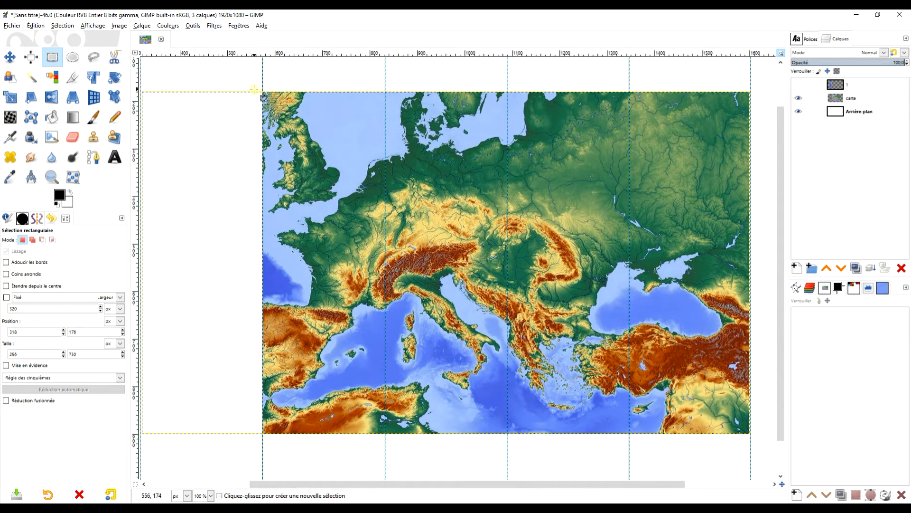
pyautogui.moveTo(257, 88); pyautogui.dragTo(387, 449)
pyautogui.moveTo(263, 246)
pyautogui.mouseDown()
pyautogui.moveTo(280, 246)
pyautogui.moveTo(269, 245)
pyautogui.mouseUp()
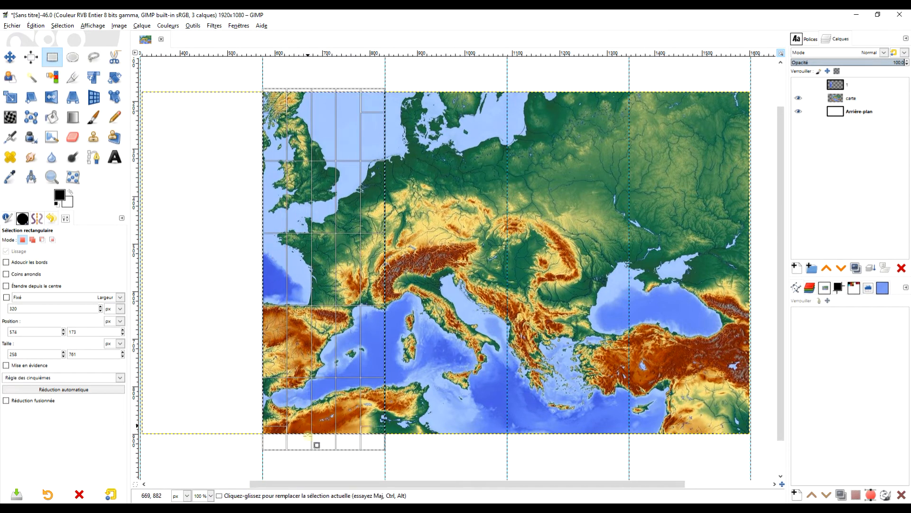
pyautogui.moveTo(316, 444); pyautogui.dragTo(328, 438)
pyautogui.press('Return')
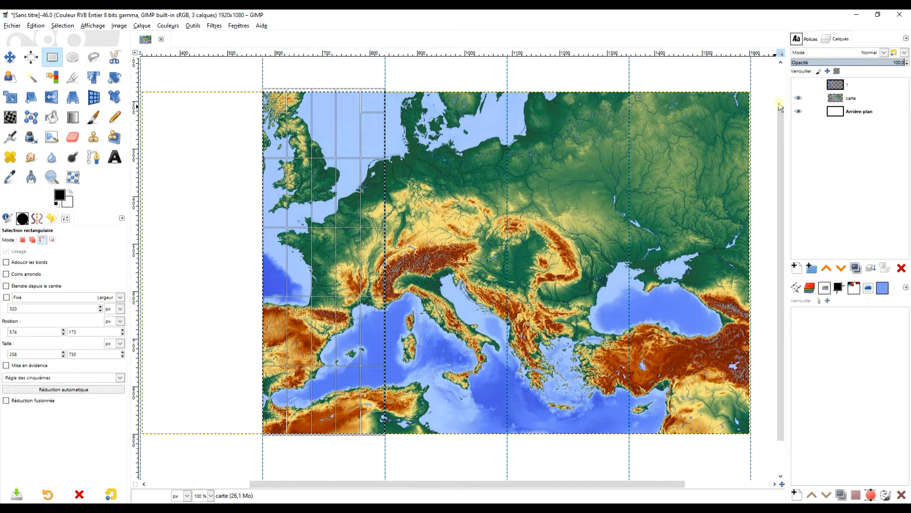
# - Cut the second strip, paste it into a new layer named 2, and hide that layer
pyautogui.hotkey('ctrl', 'x')
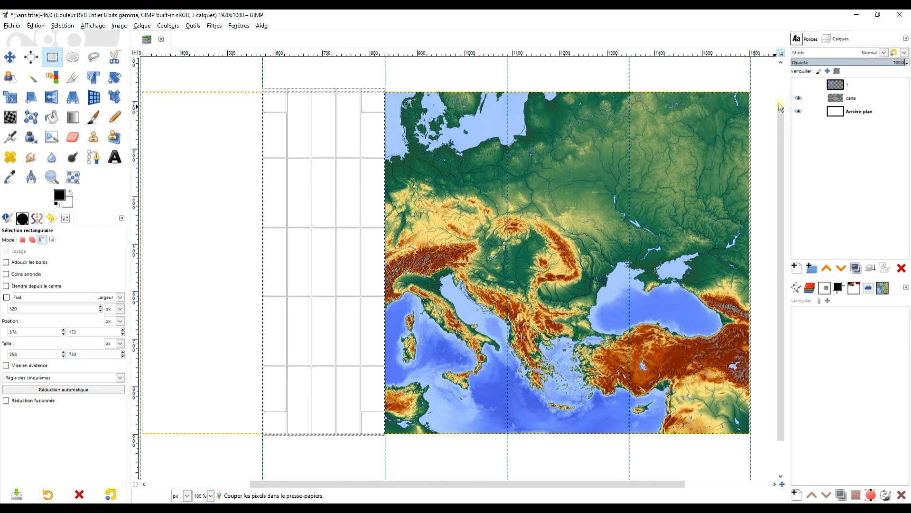
pyautogui.hotkey('ctrl', 'v')
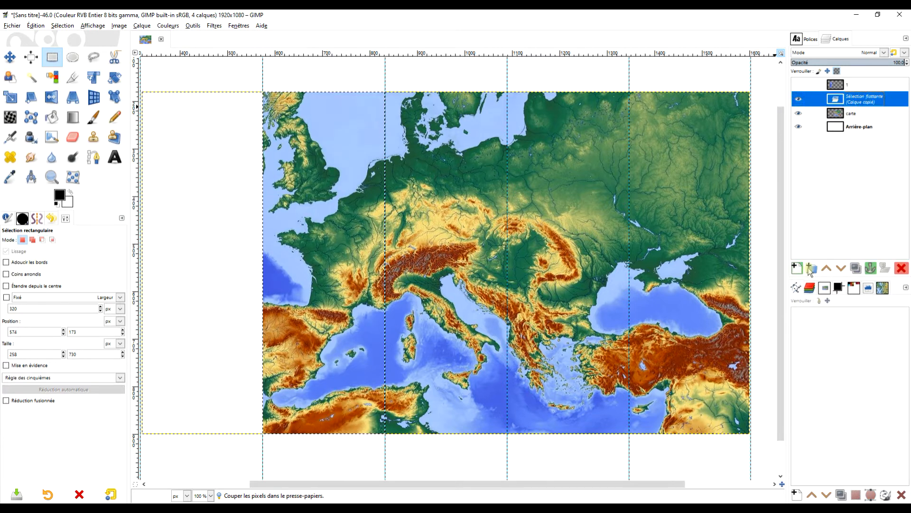
pyautogui.click(798, 269)
pyautogui.doubleClick(861, 98)
pyautogui.write('2')
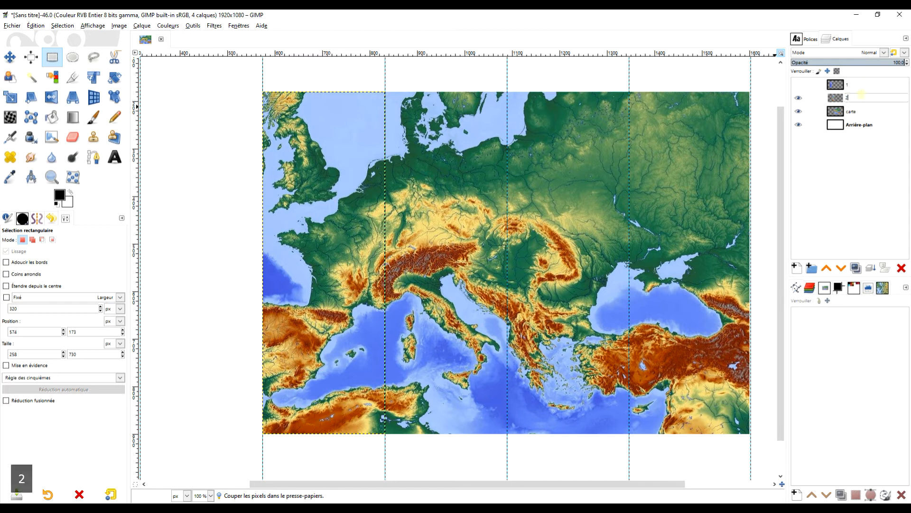
pyautogui.press('Return')
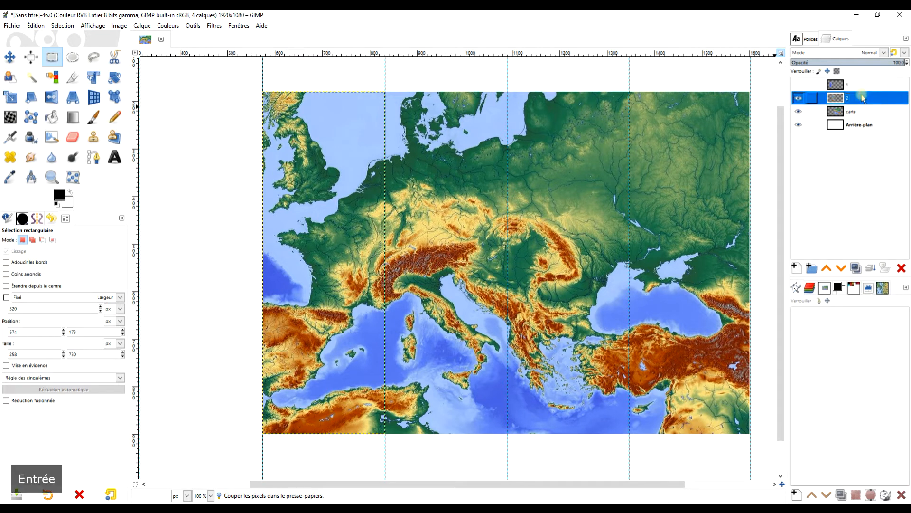
pyautogui.click(798, 97)
# - Select the third fifth of the map on the carte layer with a 257 × 730 px rectangle between the guides
pyautogui.click(836, 111)
pyautogui.hscroll(5, 466, 236)
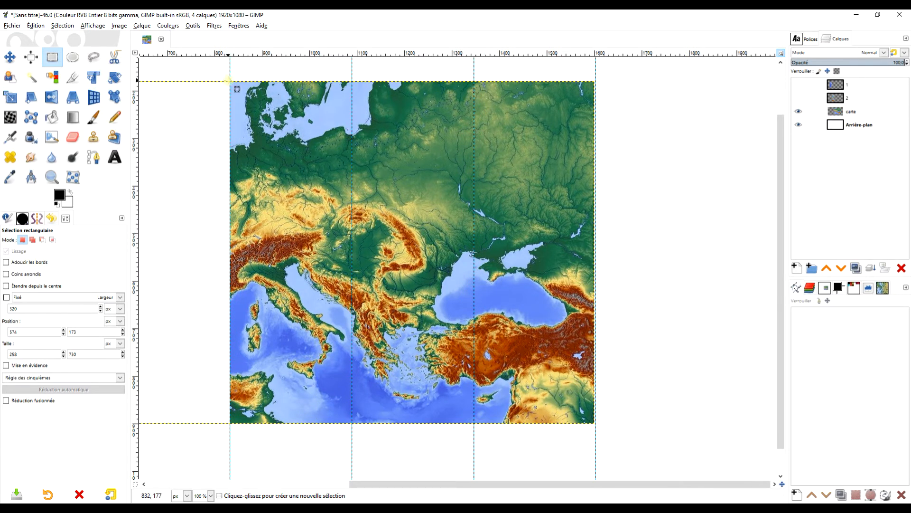
pyautogui.moveTo(228, 79); pyautogui.dragTo(352, 418)
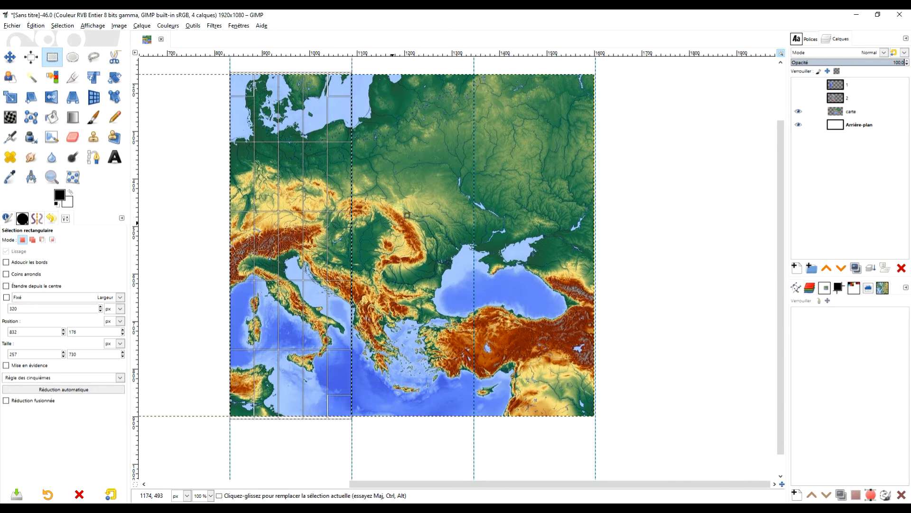
# - Cut the third strip, paste it into a new layer named 3, and hide that layer
pyautogui.hotkey('ctrl', 'x')
pyautogui.hotkey('ctrl', 'v')
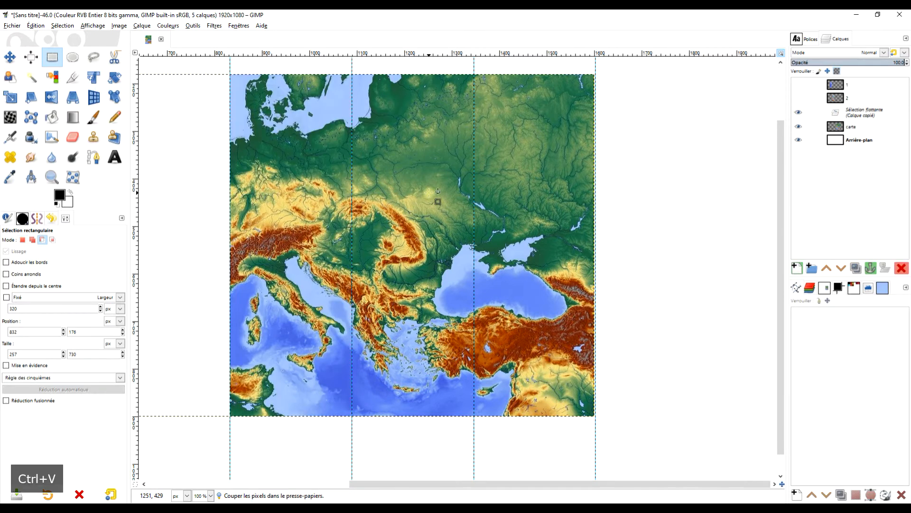
pyautogui.click(797, 268)
pyautogui.doubleClick(860, 112)
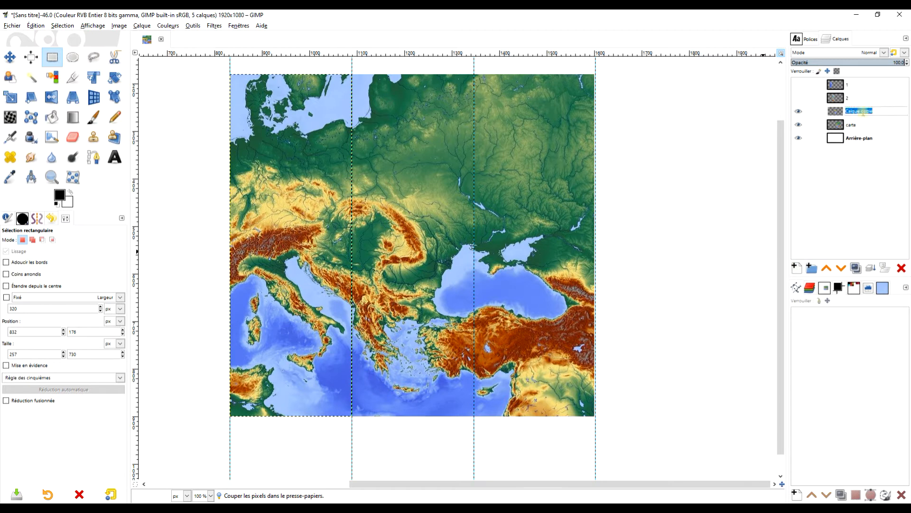
pyautogui.write('3')
pyautogui.press('Return')
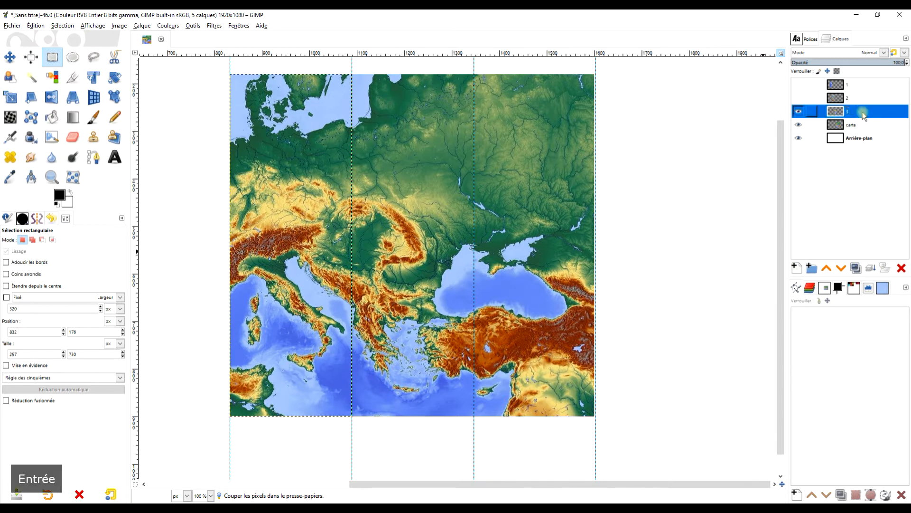
pyautogui.click(799, 111)
# - Select the fourth fifth of the map on the carte layer with a rectangle of about 257 × 736 px
pyautogui.click(851, 124)
pyautogui.moveTo(508, 164); pyautogui.dragTo(496, 170)
pyautogui.moveTo(339, 78); pyautogui.dragTo(462, 427)
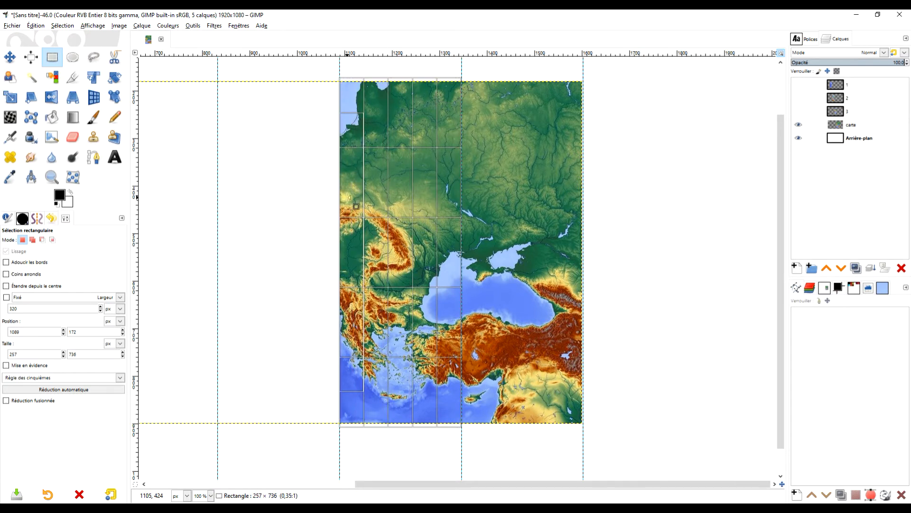
# - Cut the fourth strip, paste it into a new layer named 4, and hide that layer
pyautogui.hotkey('ctrl', 'x')
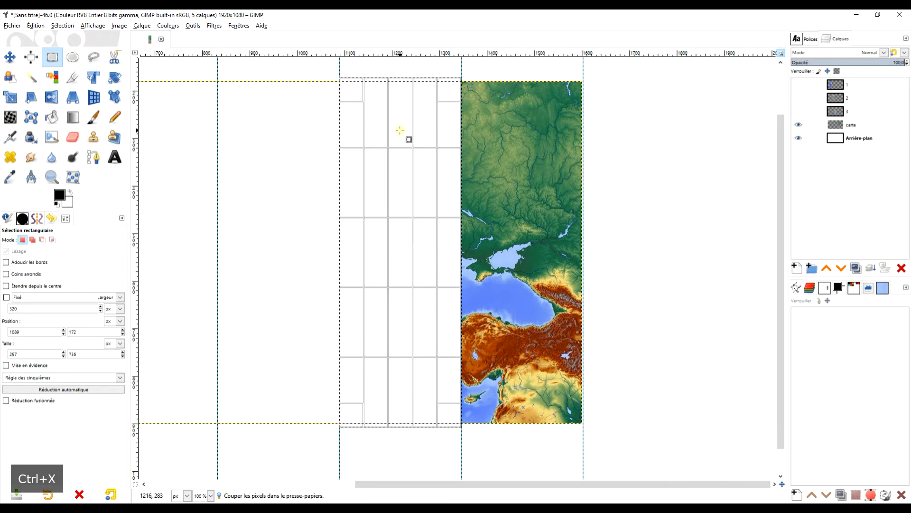
pyautogui.hotkey('ctrl', 'v')
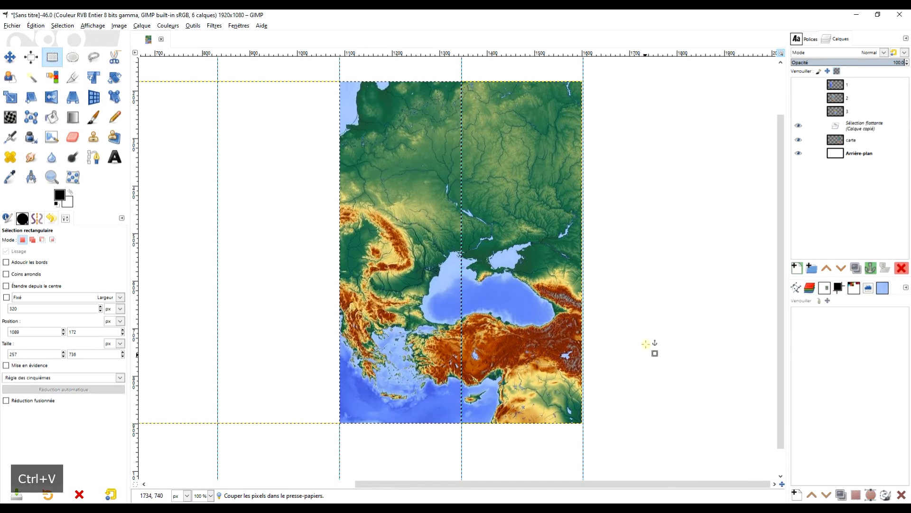
pyautogui.click(796, 269)
pyautogui.doubleClick(852, 127)
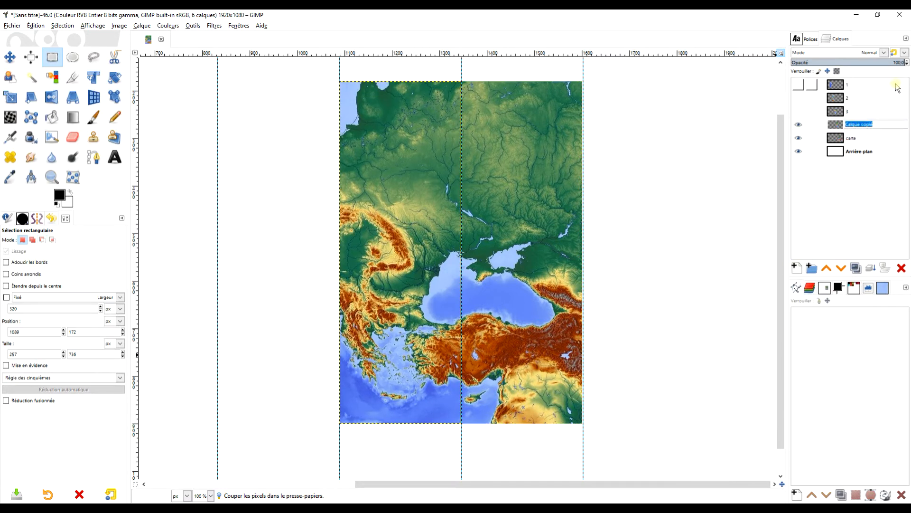
pyautogui.write('4')
pyautogui.press('Return')
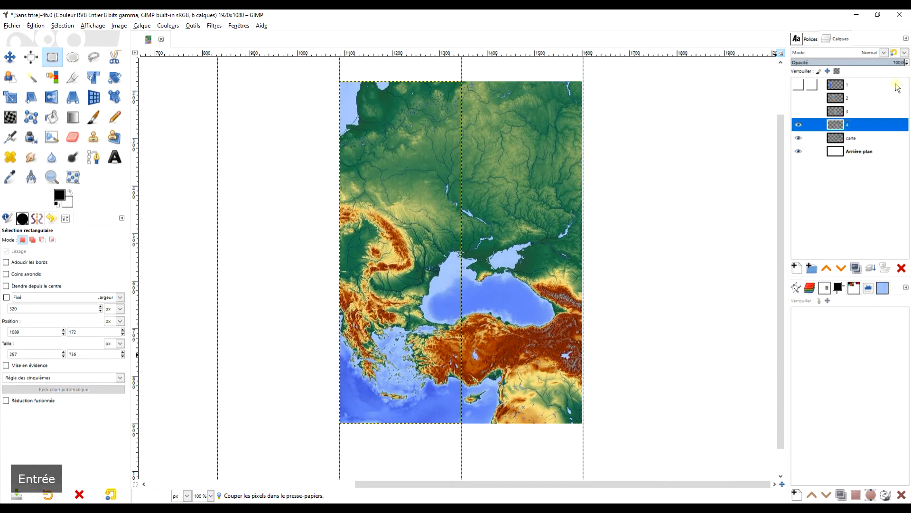
pyautogui.click(799, 125)
# - Select the map's last fifth on the carte layer, about 256 × 727 px, and cut and paste it into a new layer named 5
pyautogui.click(854, 138)
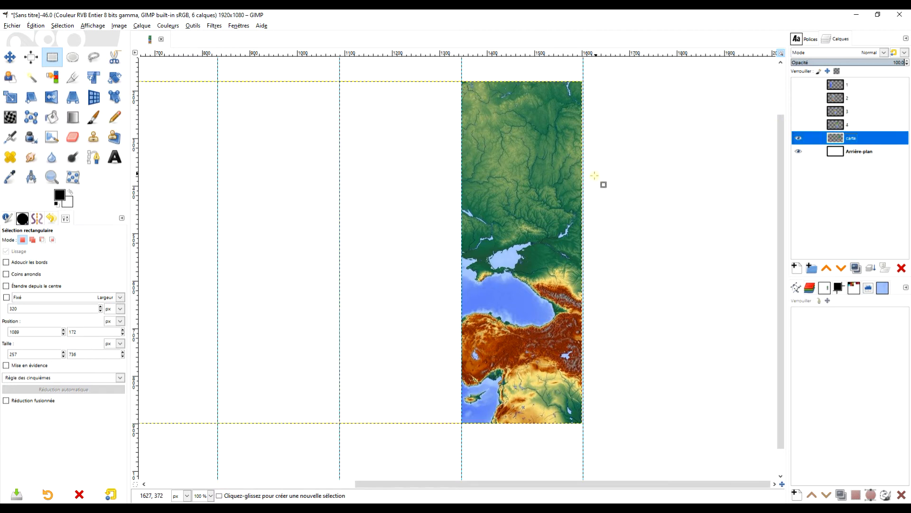
pyautogui.moveTo(421, 74); pyautogui.dragTo(545, 417)
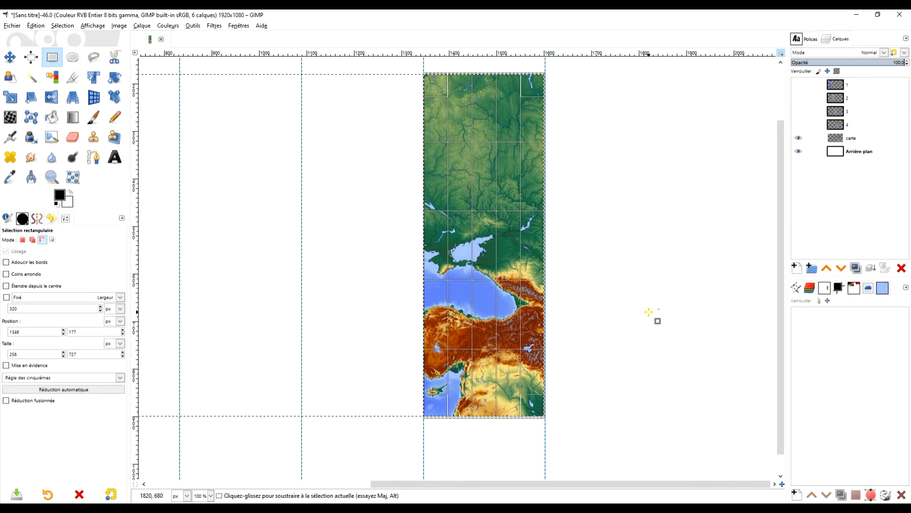
pyautogui.hotkey('ctrl', 'x')
pyautogui.hotkey('ctrl', 'v')
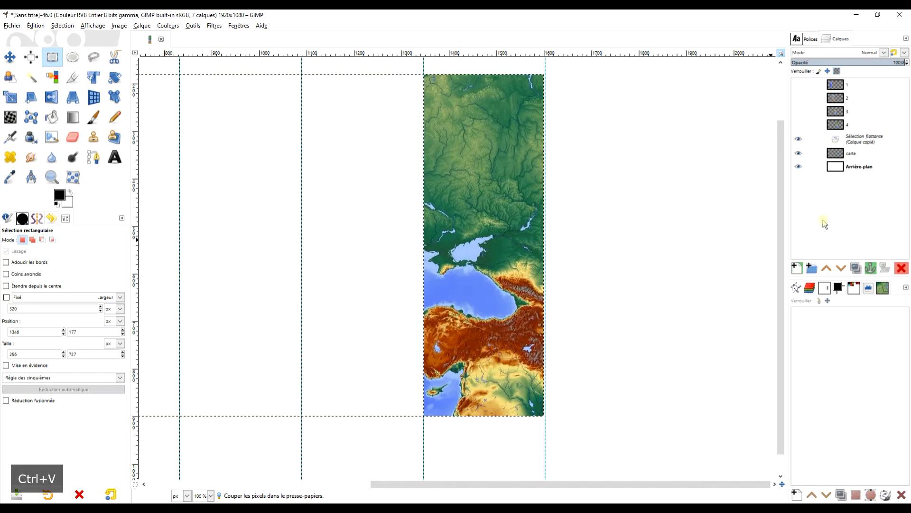
pyautogui.hotkey('shift', 'ctrl', 'n')
pyautogui.doubleClick(855, 138)
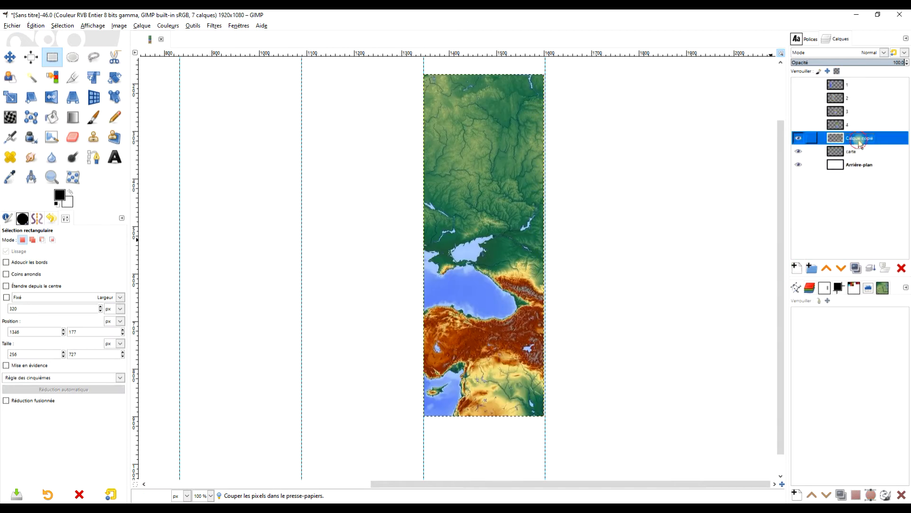
pyautogui.write('5')
pyautogui.press('Return')
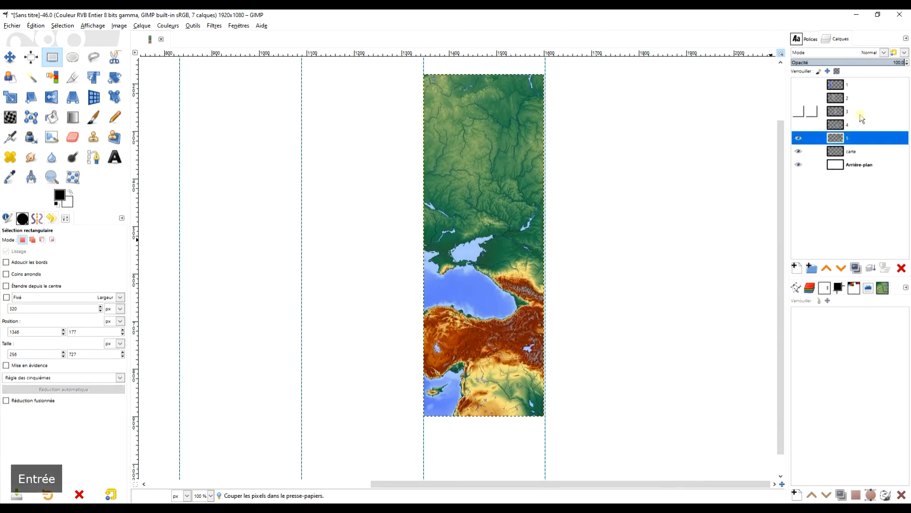
# - Delete the emptied carte layer and remove all guides from the image
pyautogui.click(844, 150)
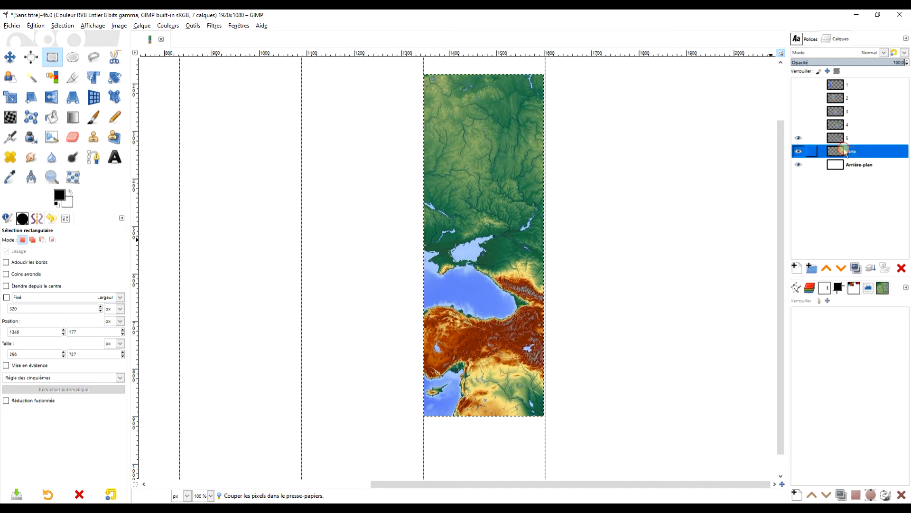
pyautogui.click(901, 267)
pyautogui.keyDown('ctrl'); pyautogui.scroll(-3, 584, 283); pyautogui.keyUp('ctrl')
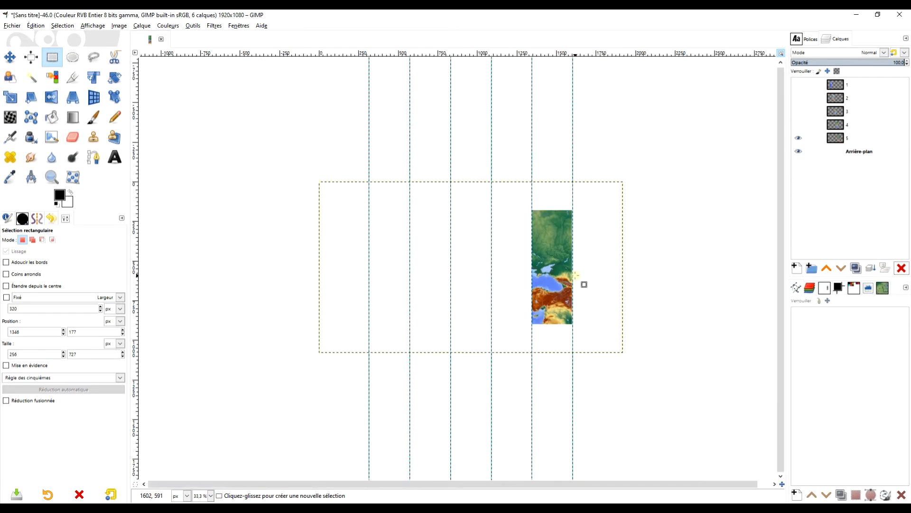
pyautogui.click(121, 26)
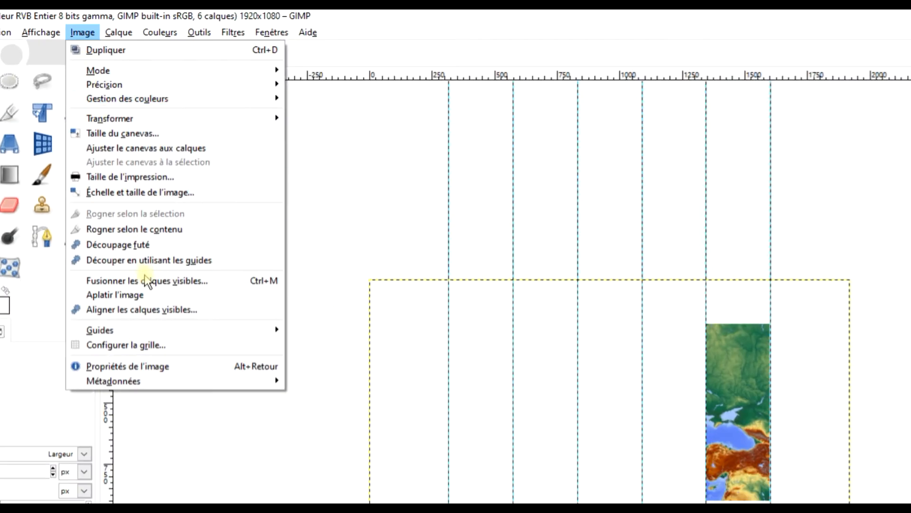
pyautogui.moveTo(152, 249)
pyautogui.click(288, 250)
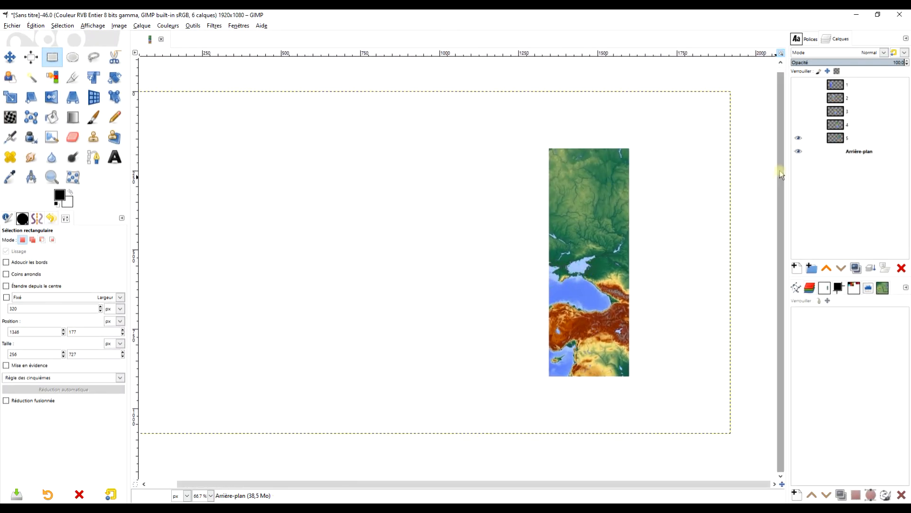
# - Make layers 1 to 4 visible again and select layer 1
pyautogui.click(842, 137)
pyautogui.moveTo(801, 126); pyautogui.dragTo(801, 89)
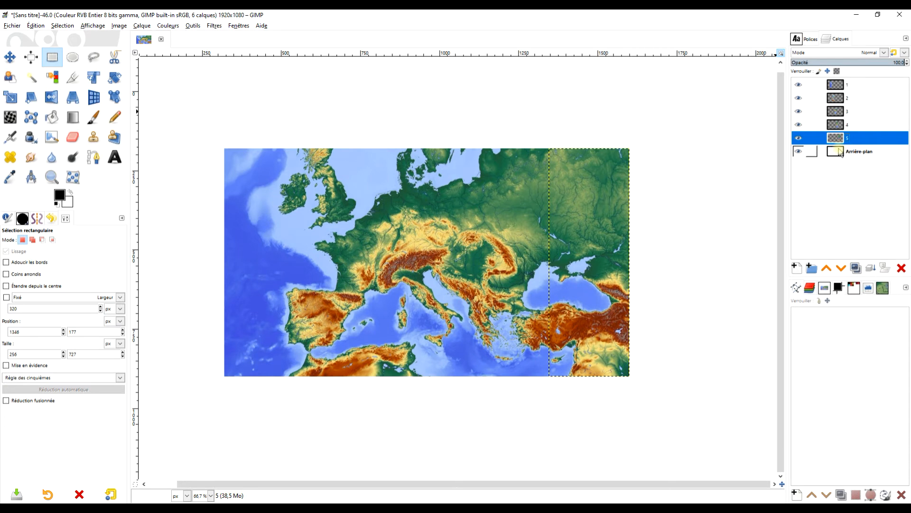
pyautogui.click(846, 88)
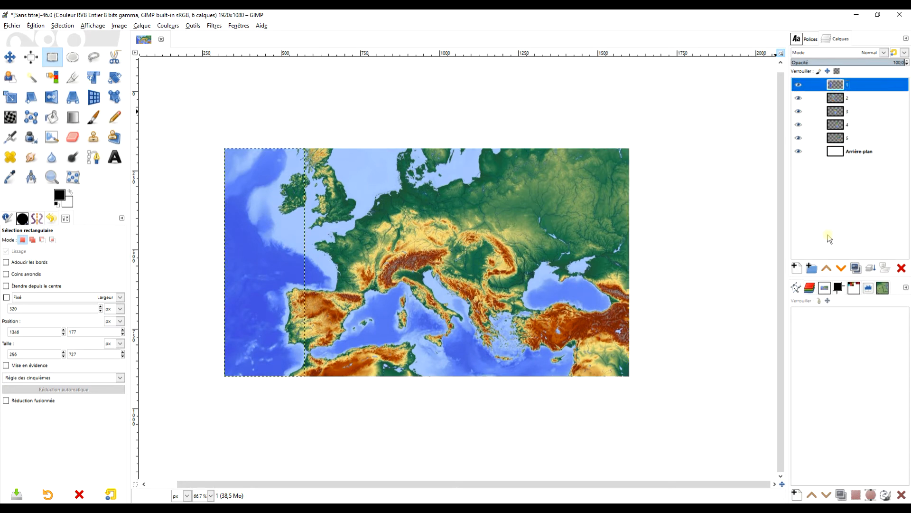
# - Create a new transparent 1920 × 1080 px layer named lignes above layer 1
pyautogui.click(798, 269)
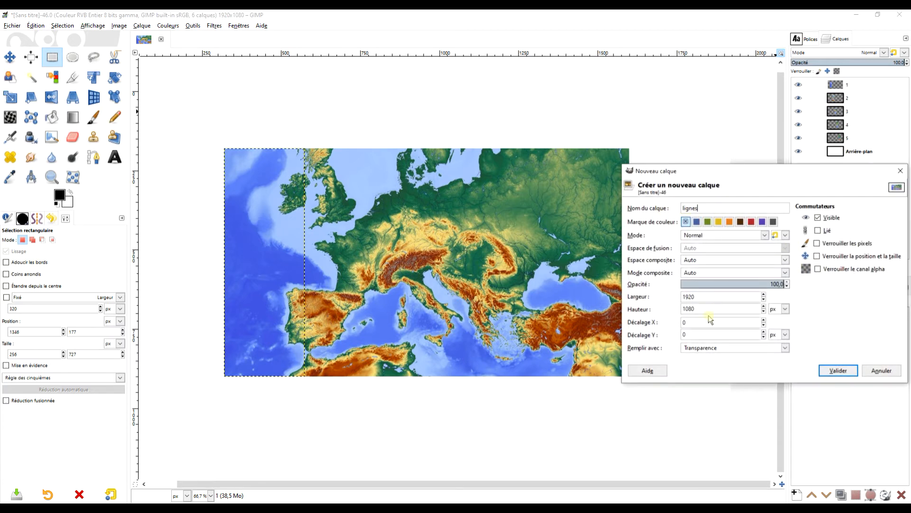
pyautogui.click(704, 352)
pyautogui.click(702, 389)
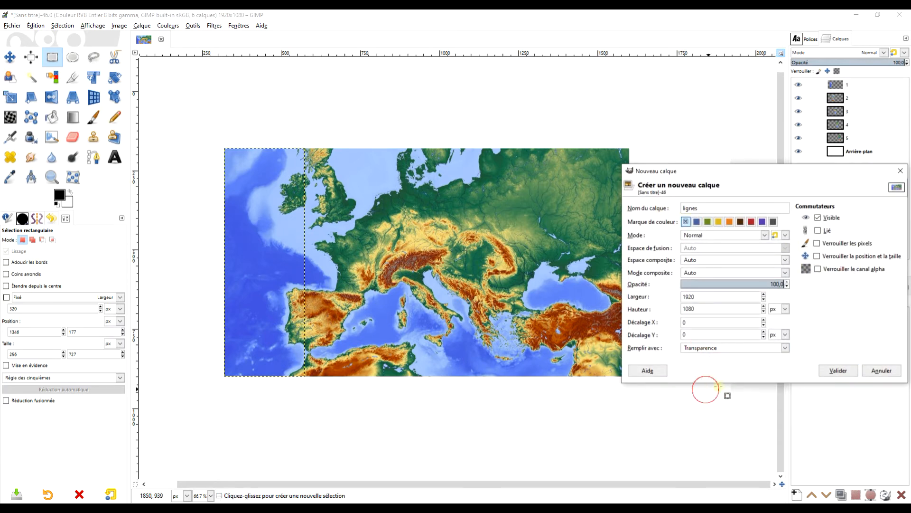
pyautogui.click(838, 370)
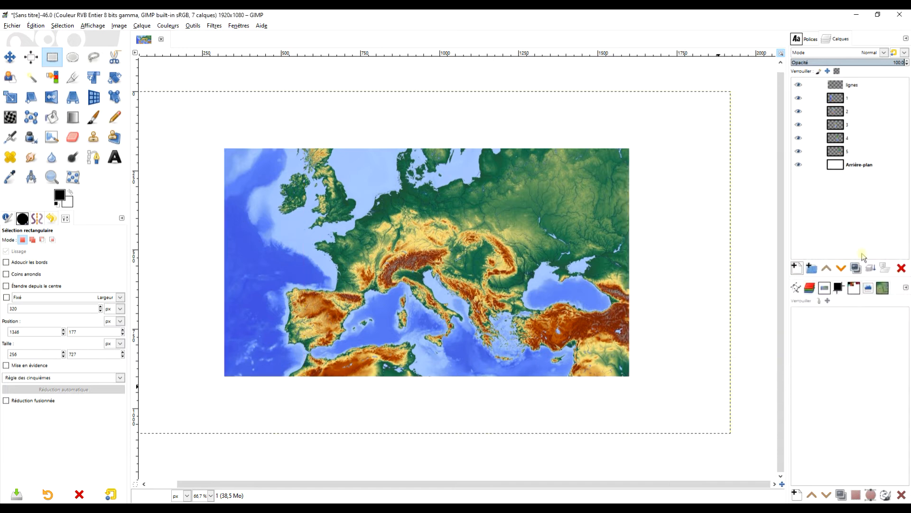
# - Link map strip layers 1 to 5 together and make layer 1 active
pyautogui.click(811, 100)
pyautogui.click(812, 126)
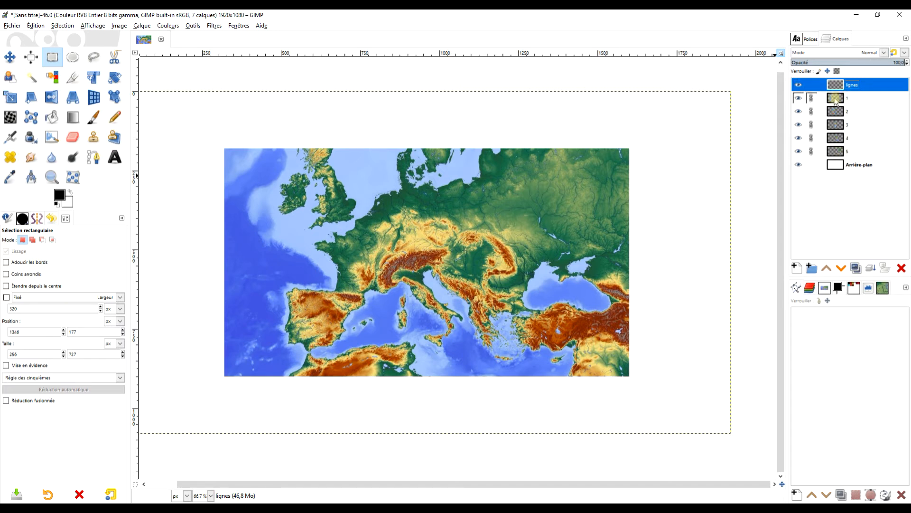
pyautogui.click(835, 99)
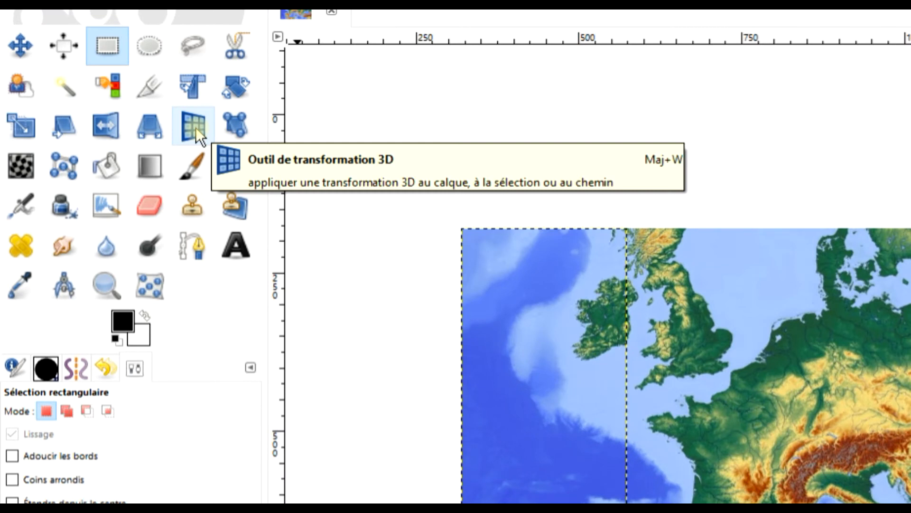
# - Start a 3D transform on the linked map strips and set the X angle to 58
pyautogui.click(196, 127)
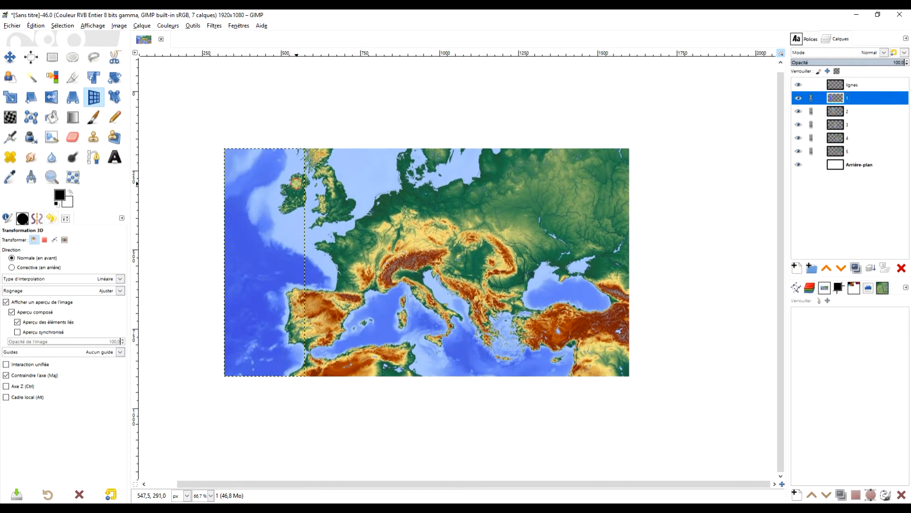
pyautogui.click(296, 183)
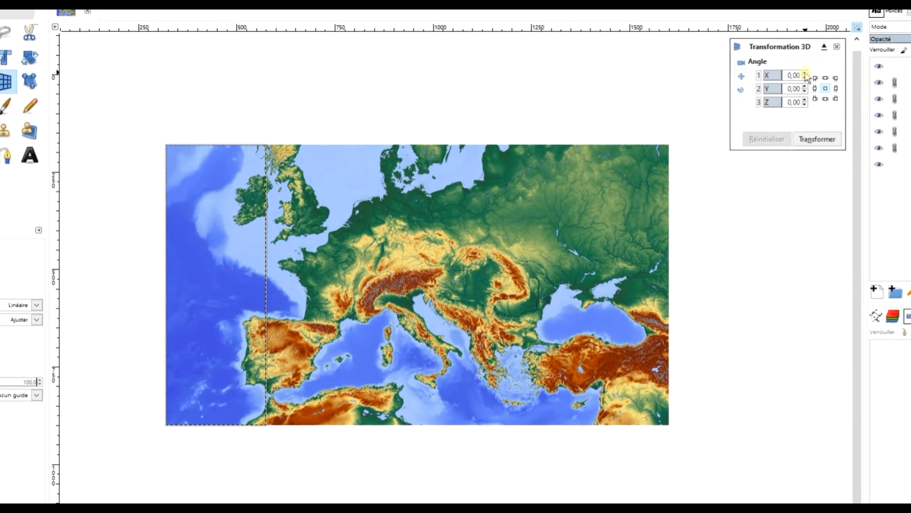
pyautogui.click(805, 75)
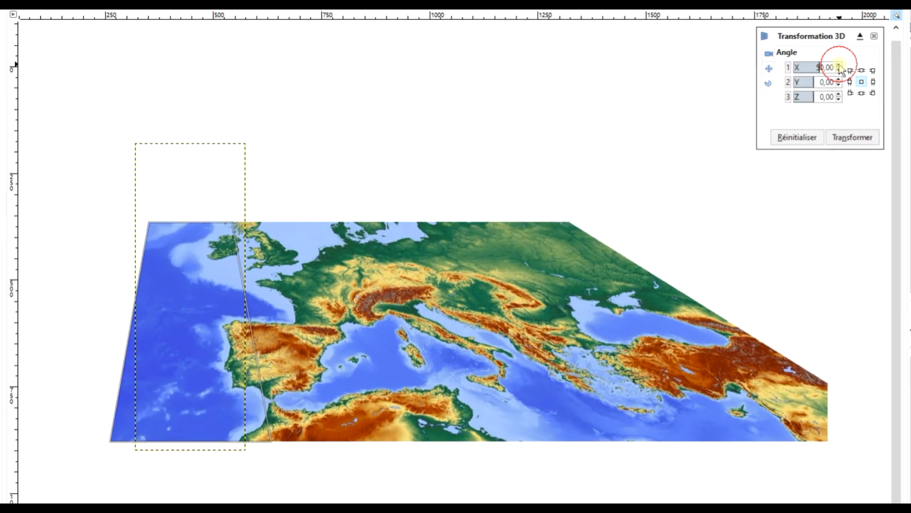
pyautogui.click(839, 65)
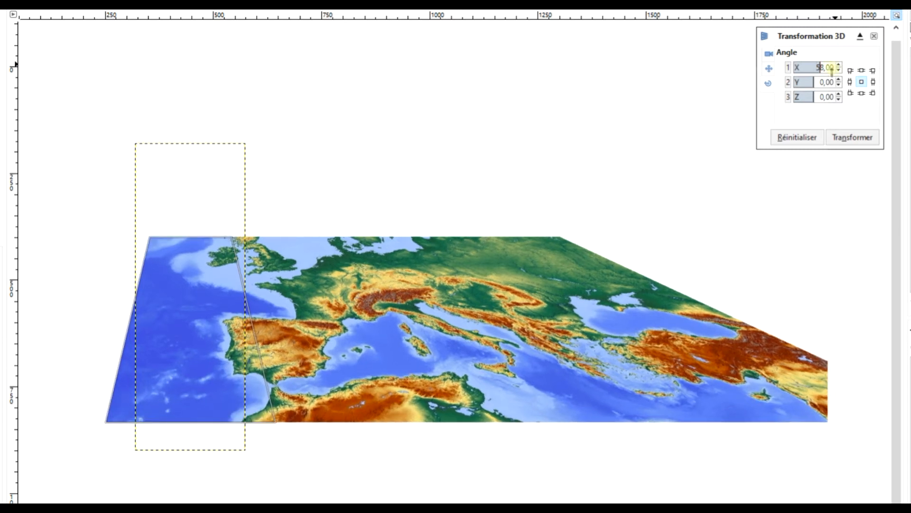
pyautogui.scroll(-1, 638, 295)
pyautogui.moveTo(636, 285); pyautogui.dragTo(604, 291)
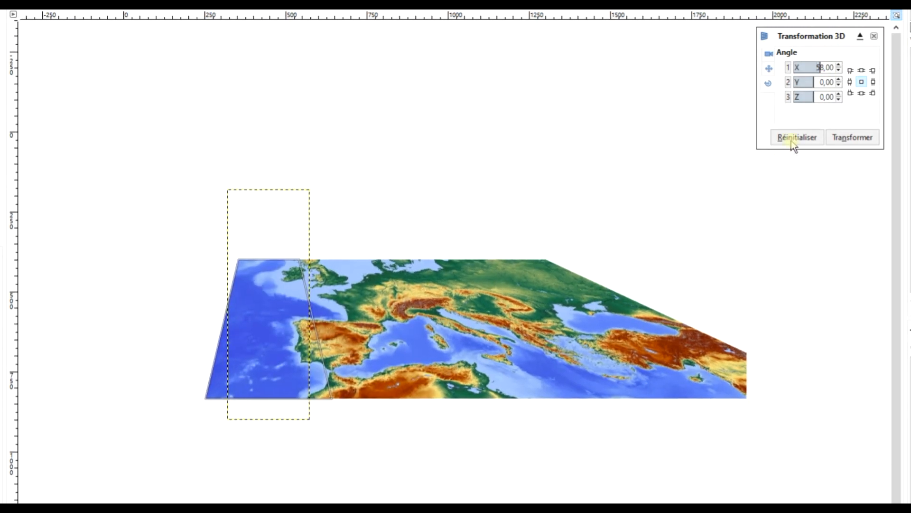
# - Offset the tilted map by -167 px in X and 46 px in Z within the 3D transform
pyautogui.click(770, 69)
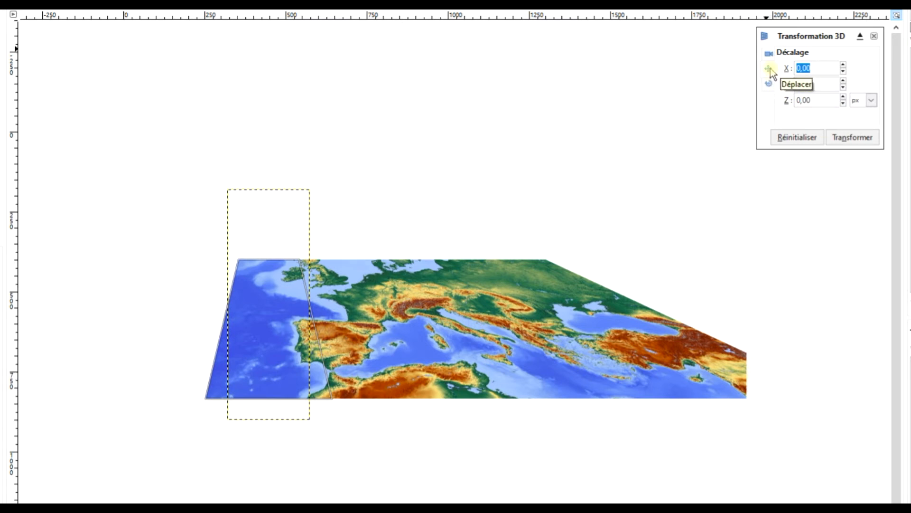
pyautogui.scroll(-11, 845, 70)
pyautogui.click(844, 69)
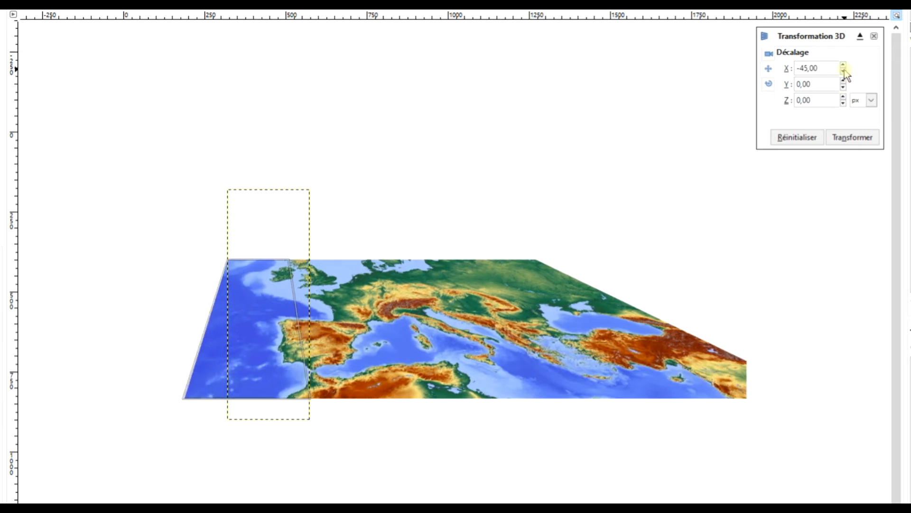
pyautogui.click(845, 70)
pyautogui.click(844, 70)
pyautogui.click(845, 70)
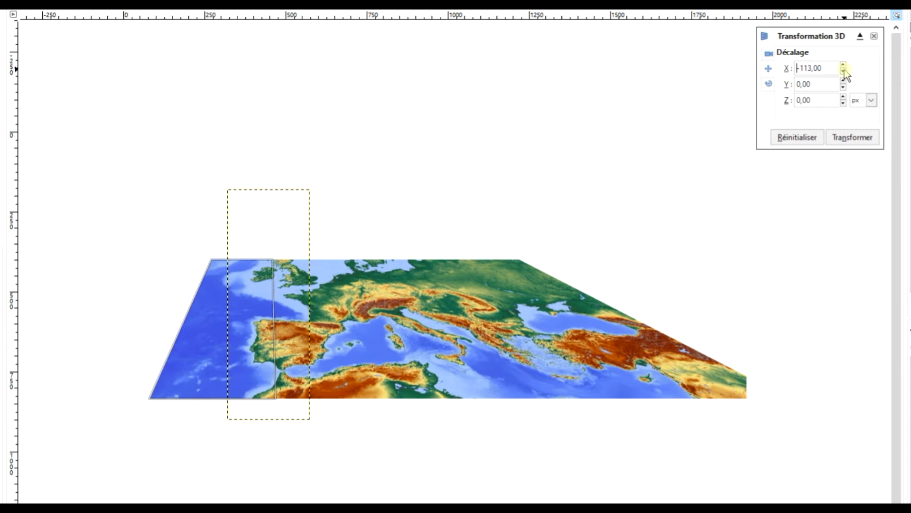
pyautogui.click(844, 96)
pyautogui.click(844, 97)
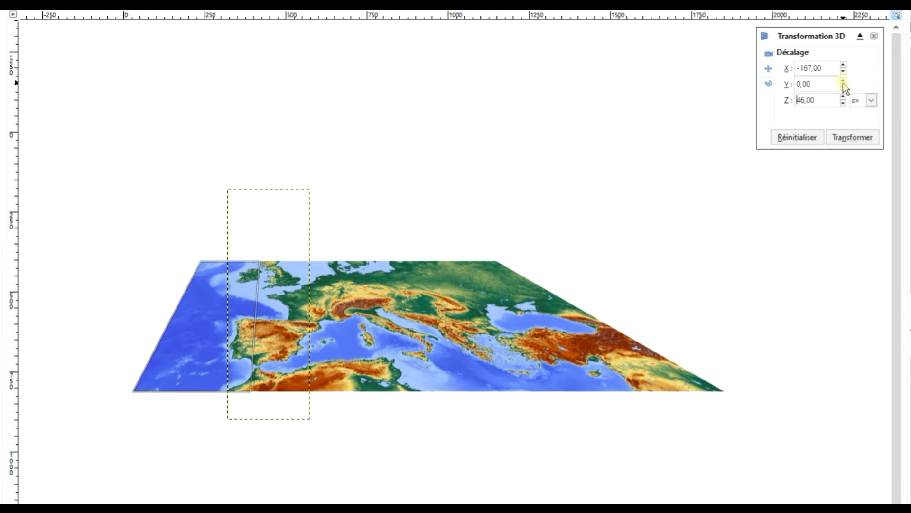
# - Increase the 3D transform's X angle to 62
pyautogui.click(769, 84)
pyautogui.click(839, 65)
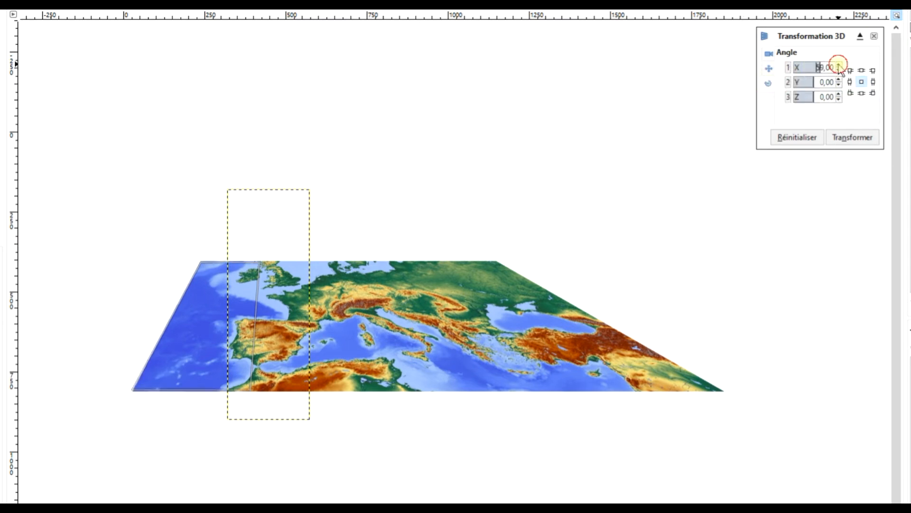
pyautogui.click(839, 65)
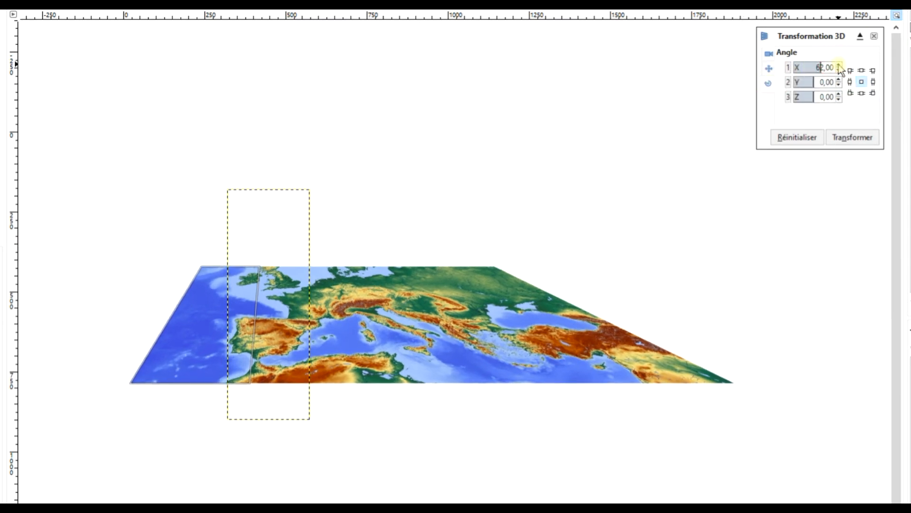
# - Set the 3D transform's Y offset to 12 px and Z offset to 57 px, and apply the transformation
pyautogui.click(769, 72)
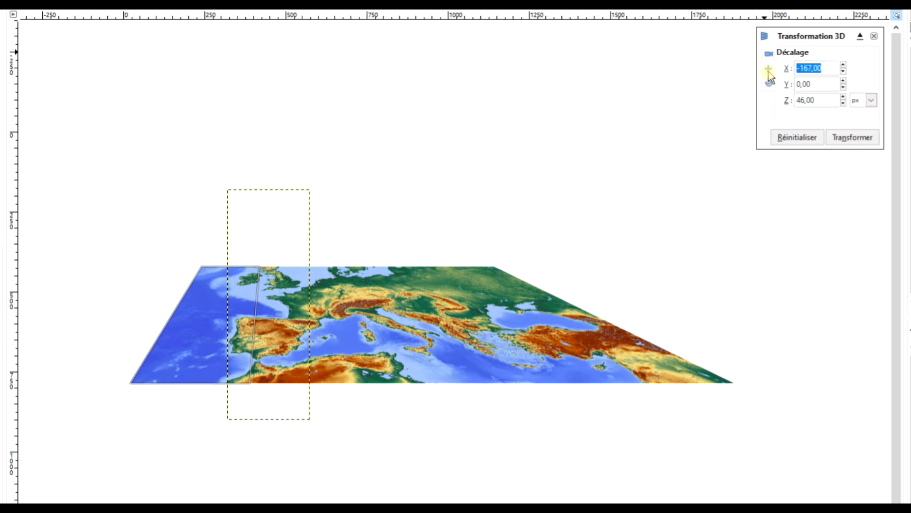
pyautogui.click(842, 88)
pyautogui.click(842, 82)
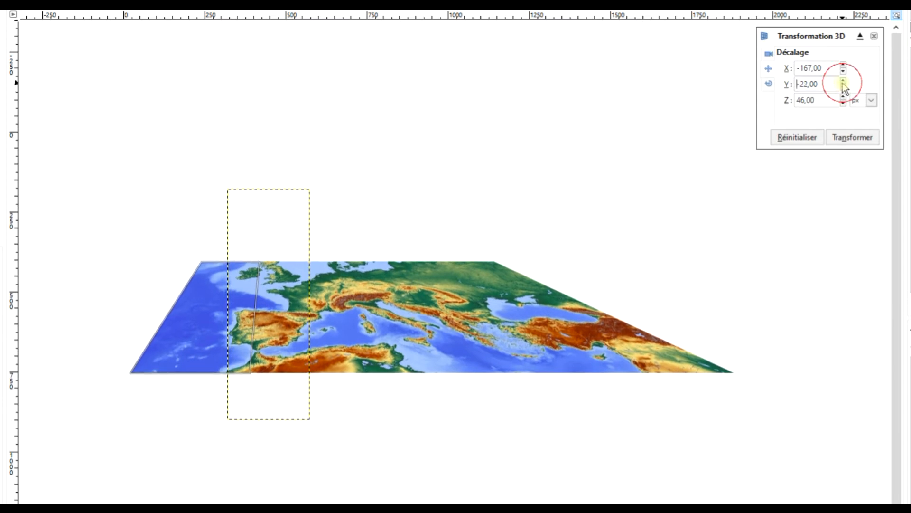
pyautogui.click(842, 82)
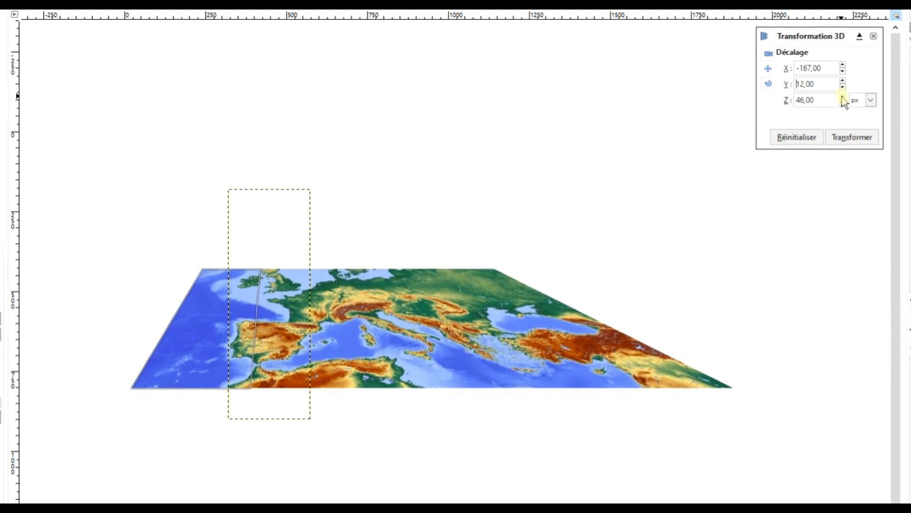
pyautogui.click(843, 96)
pyautogui.click(827, 99)
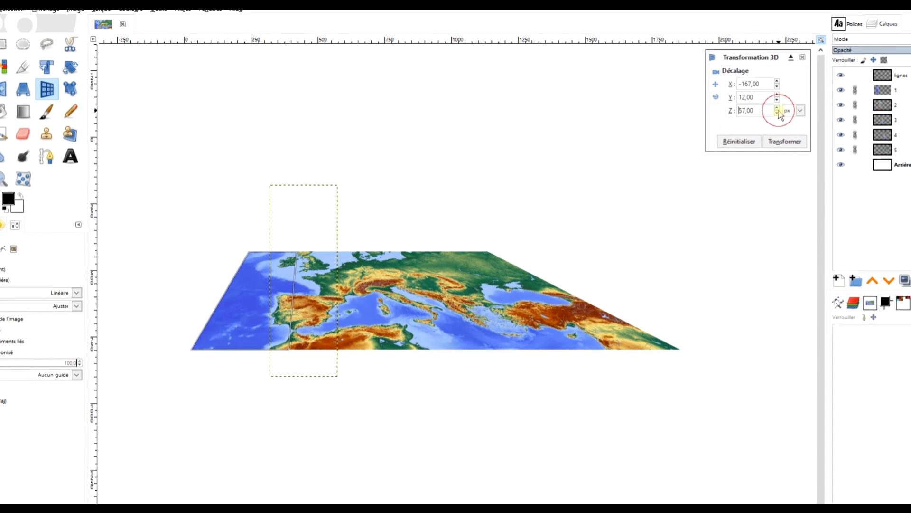
pyautogui.click(784, 141)
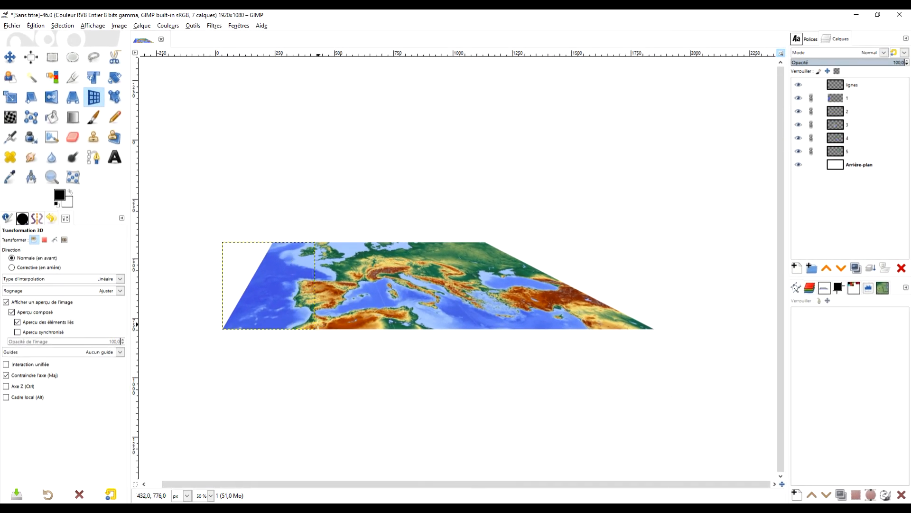
# - Unlink layers 1 to 5 and make the lignes layer active
pyautogui.moveTo(332, 307); pyautogui.dragTo(371, 322)
pyautogui.click(824, 91)
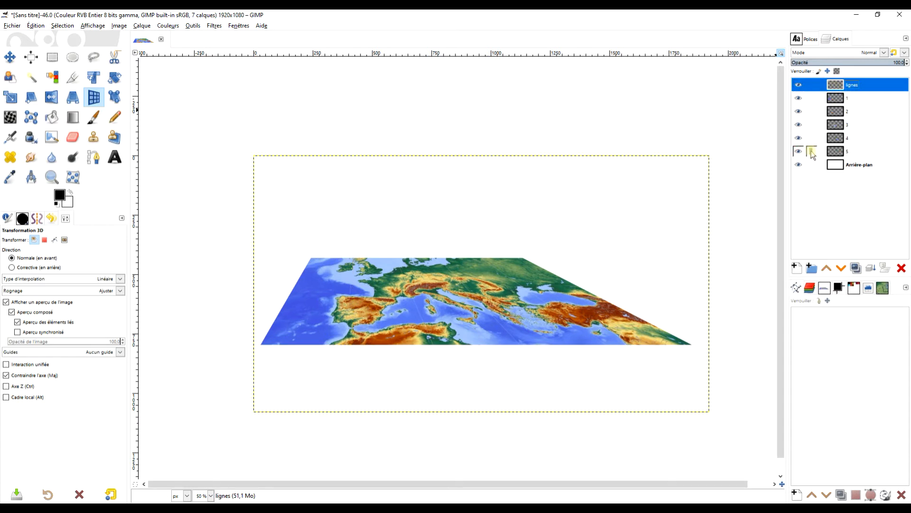
# - Paint a black zigzag of five straight segments above the map's far edge, from its left corner to above its right corner, using a size 5 brush
pyautogui.scroll(3, 383, 264)
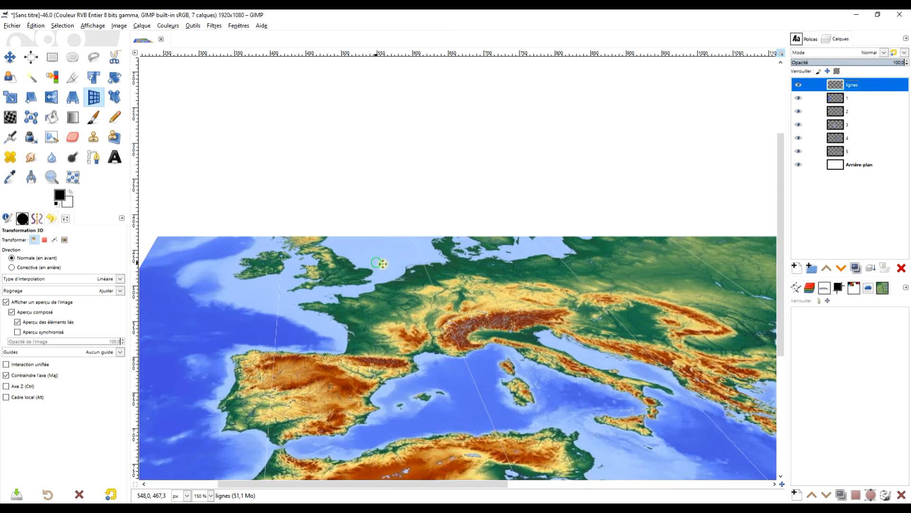
pyautogui.moveTo(377, 262); pyautogui.dragTo(472, 292)
pyautogui.moveTo(369, 278); pyautogui.dragTo(303, 281)
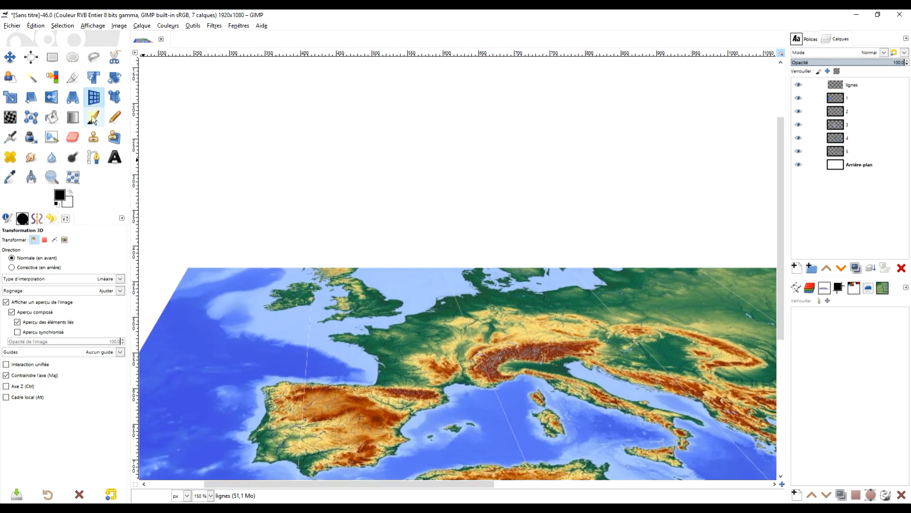
pyautogui.click(93, 118)
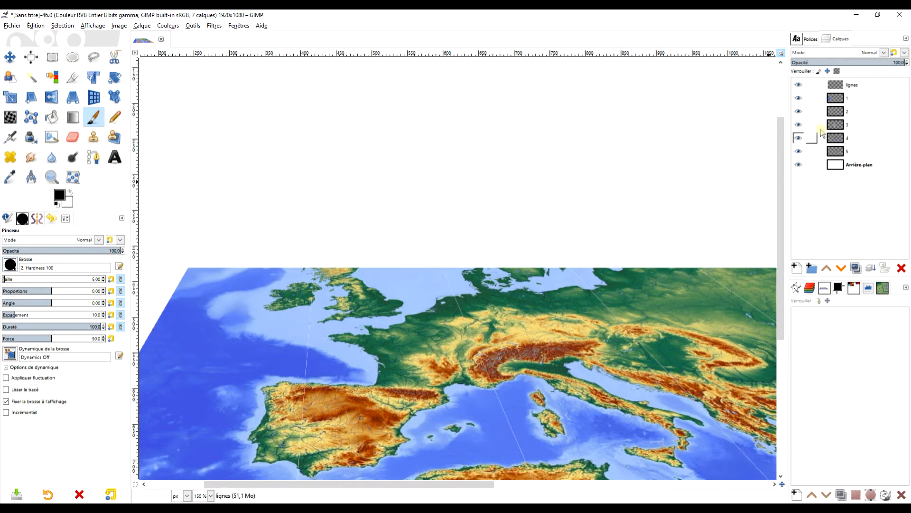
pyautogui.click(188, 266)
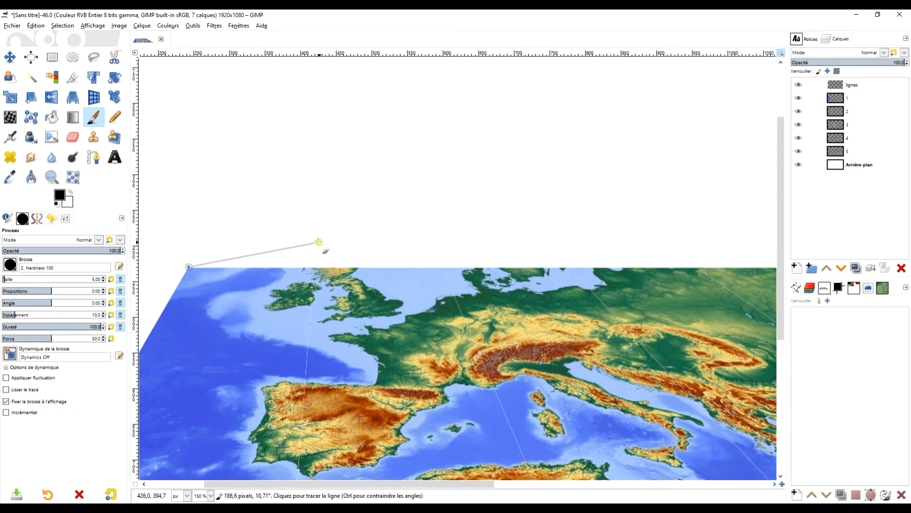
pyautogui.keyDown('shift'); pyautogui.click(317, 243); pyautogui.keyUp('shift')
pyautogui.keyDown('shift'); pyautogui.click(442, 268); pyautogui.keyUp('shift')
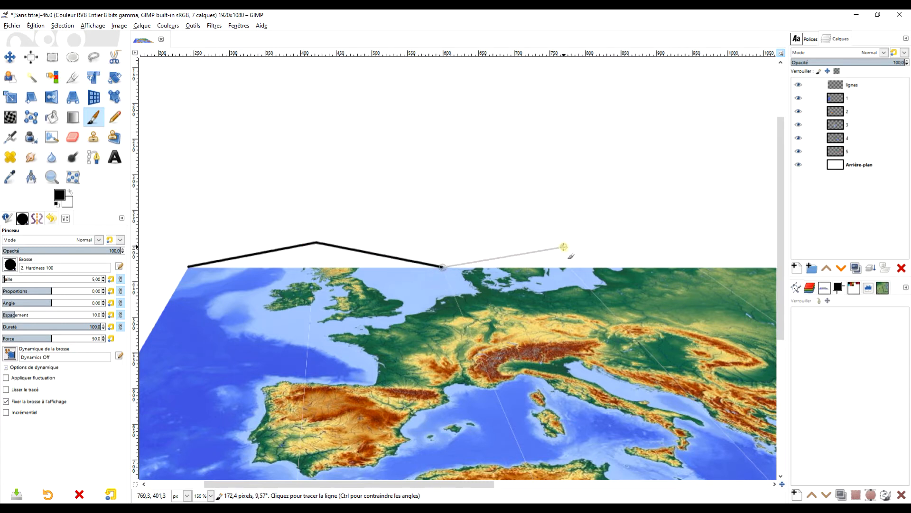
pyautogui.keyDown('shift'); pyautogui.click(565, 246); pyautogui.keyUp('shift')
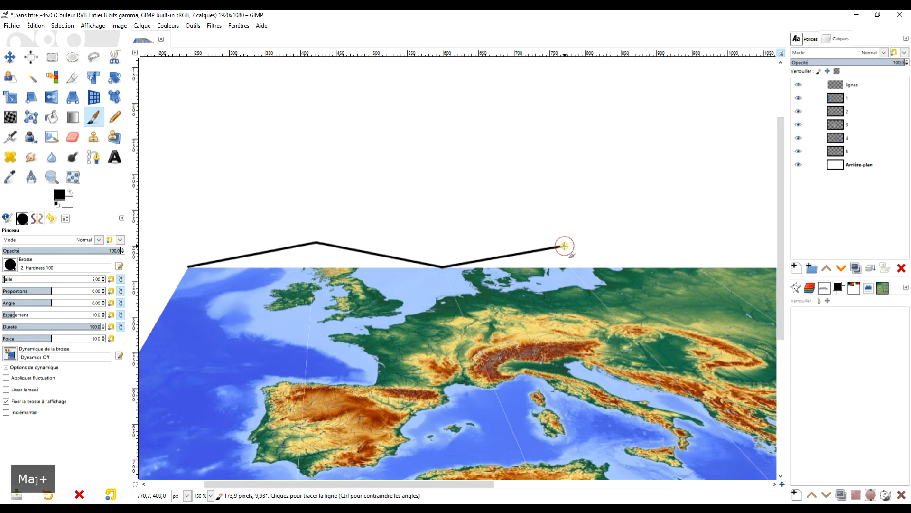
pyautogui.keyDown('shift'); pyautogui.click(697, 266); pyautogui.keyUp('shift')
pyautogui.hscroll(10, 697, 266)
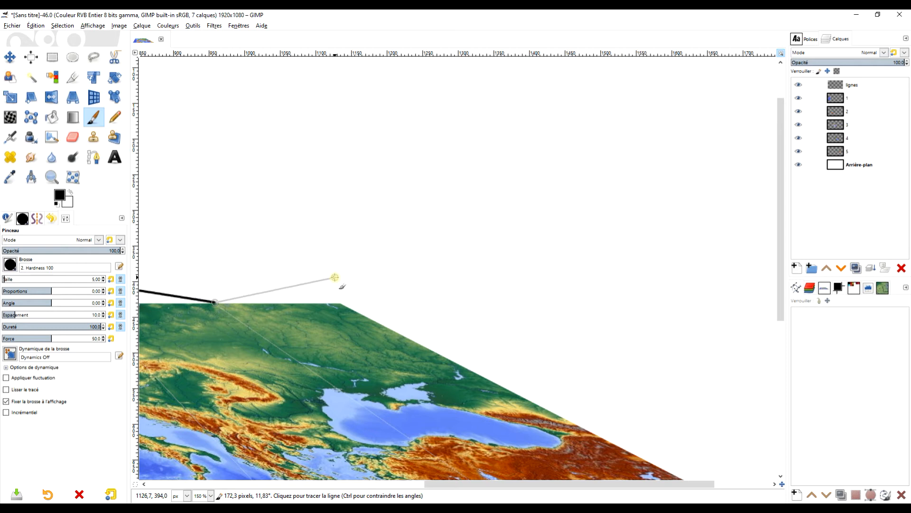
pyautogui.keyDown('shift'); pyautogui.click(334, 277); pyautogui.keyUp('shift')
# - Select a rectangle of about 1193 × 179 px around the zigzag on the lignes layer and copy it
pyautogui.scroll(-3, 252, 377)
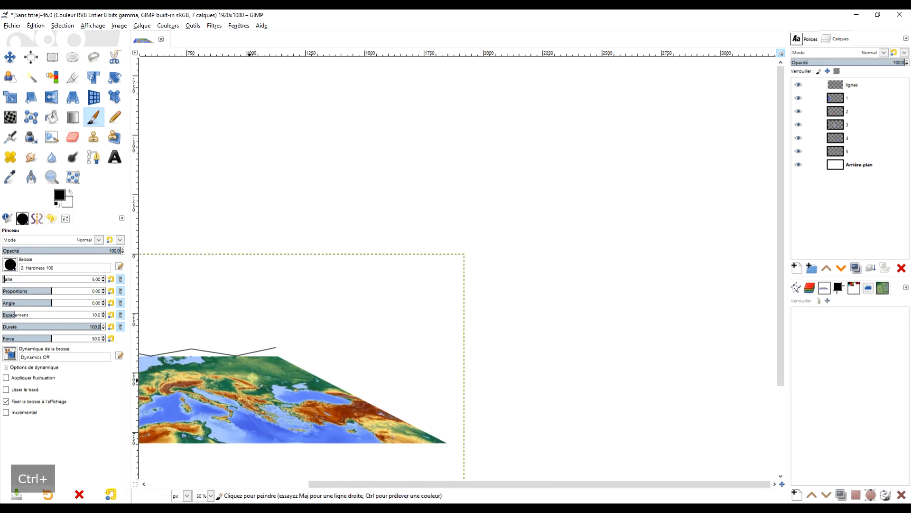
pyautogui.scroll(3, 252, 377)
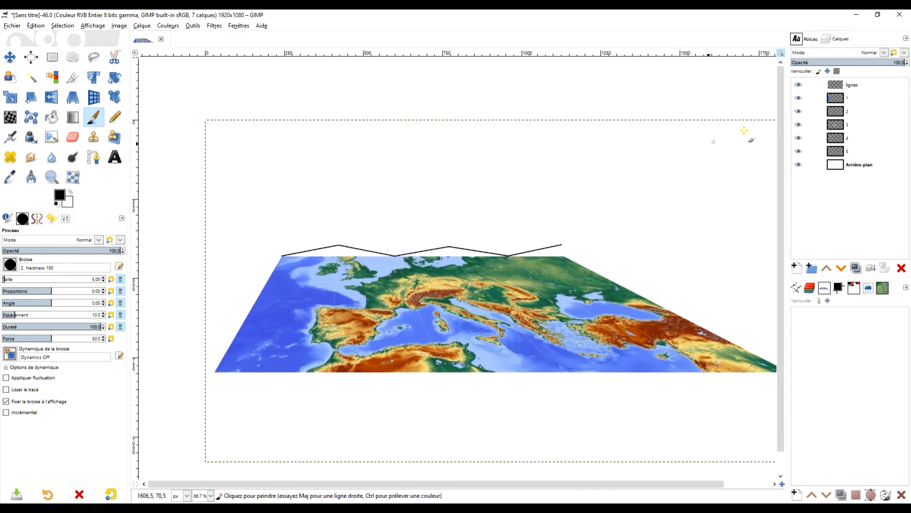
pyautogui.click(53, 58)
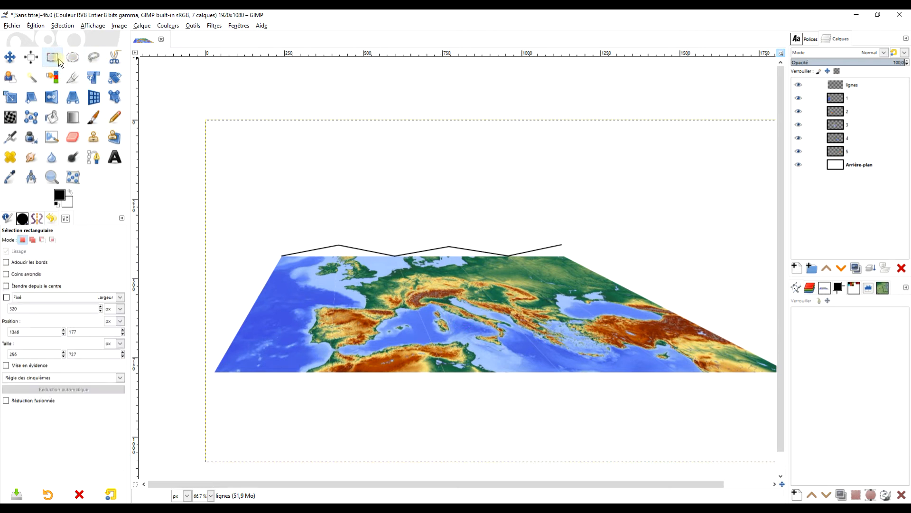
pyautogui.moveTo(253, 222); pyautogui.dragTo(631, 279)
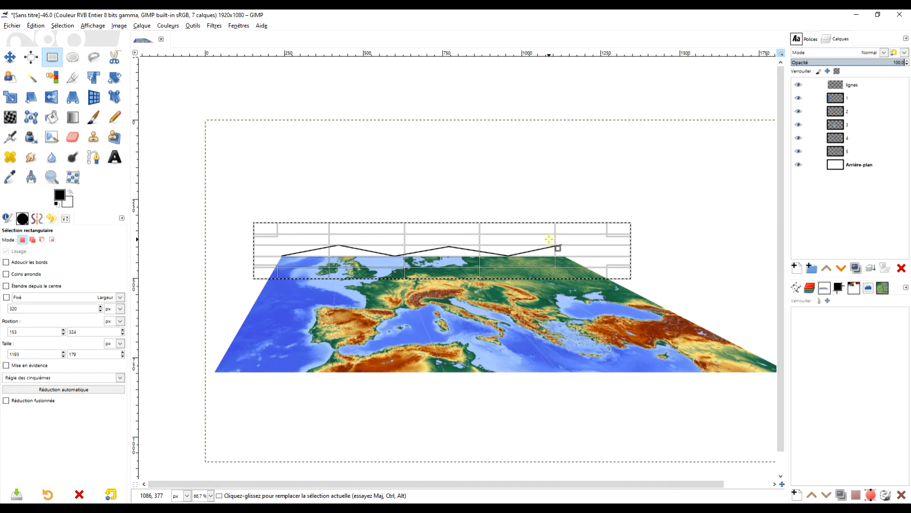
pyautogui.click(832, 88)
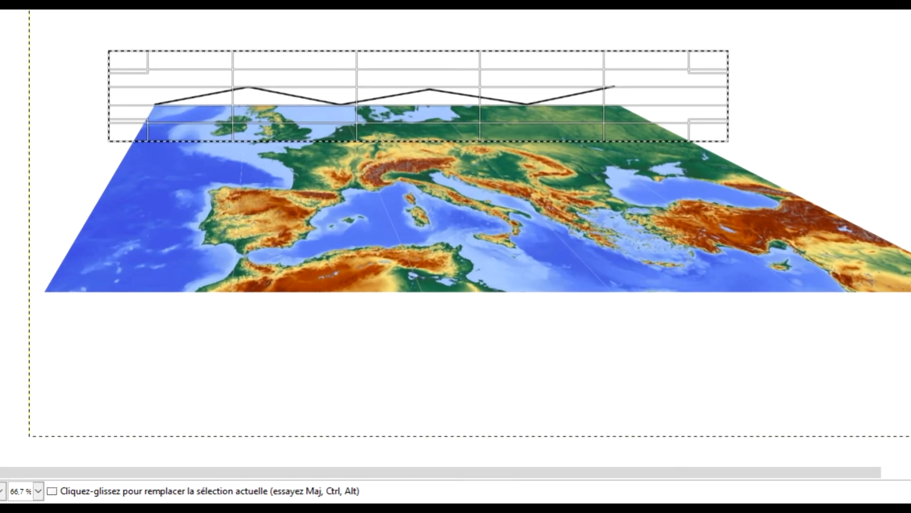
pyautogui.hotkey('ctrl', 'c')
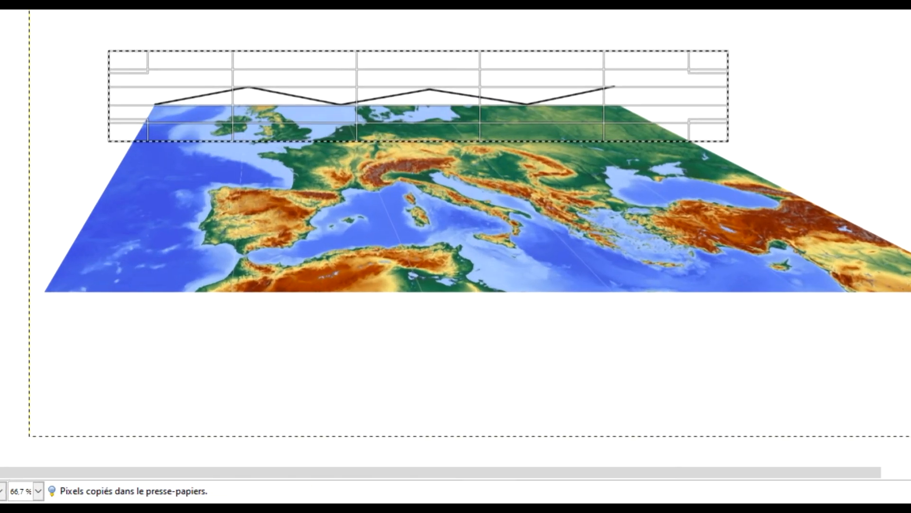
# - Paste the copied zigzag and place it over the map's near edge, with its left end at the near-left corner
pyautogui.hotkey('ctrl', 'v')
pyautogui.moveTo(446, 91); pyautogui.dragTo(351, 293)
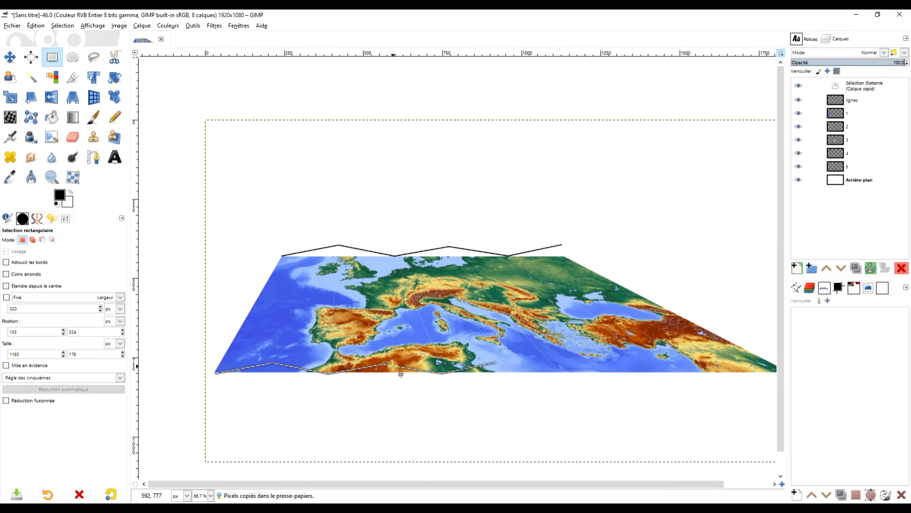
pyautogui.moveTo(583, 384); pyautogui.dragTo(560, 384)
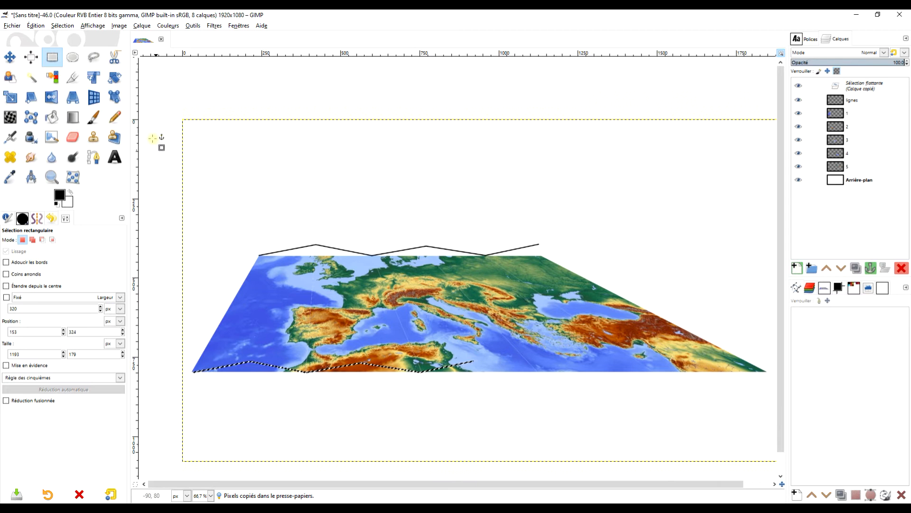
# - Scale the pasted zigzag to 2411 px wide so that it spans the map's near edge from its left corner
pyautogui.click(9, 97)
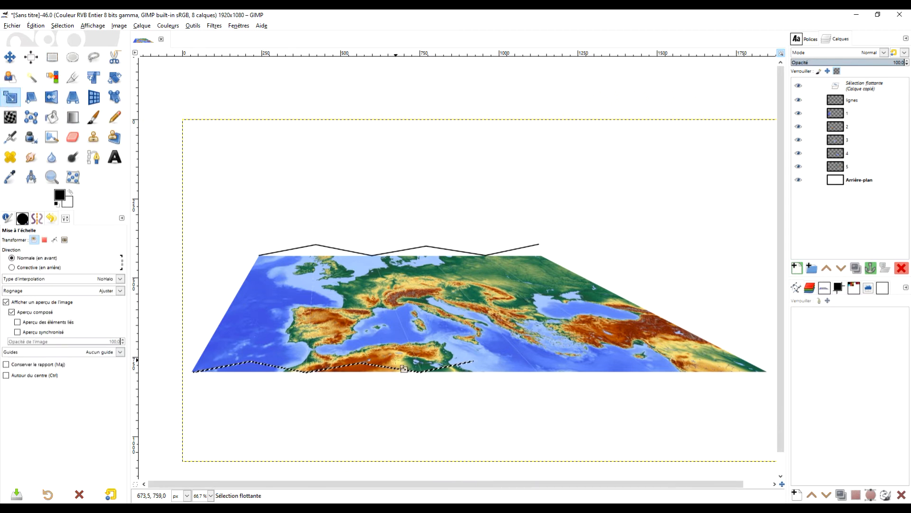
pyautogui.click(399, 376)
pyautogui.moveTo(546, 367); pyautogui.dragTo(899, 350)
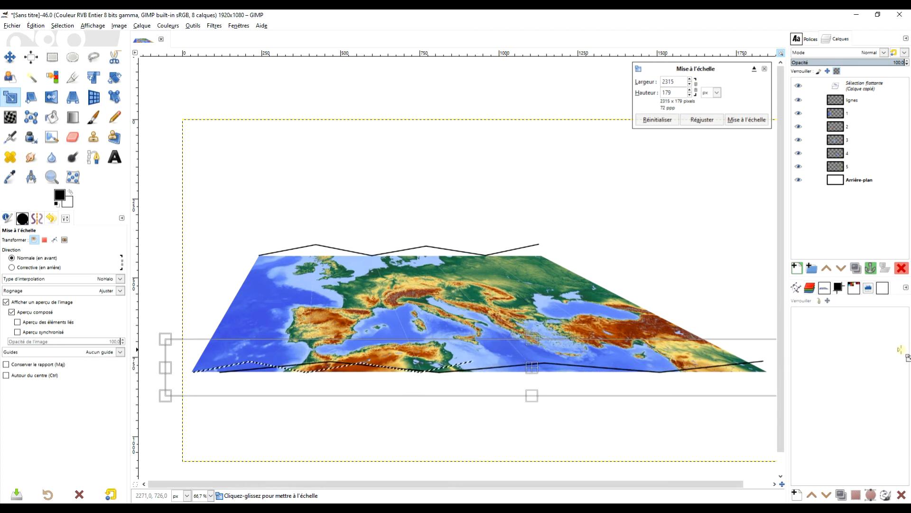
pyautogui.moveTo(169, 374); pyautogui.dragTo(139, 371)
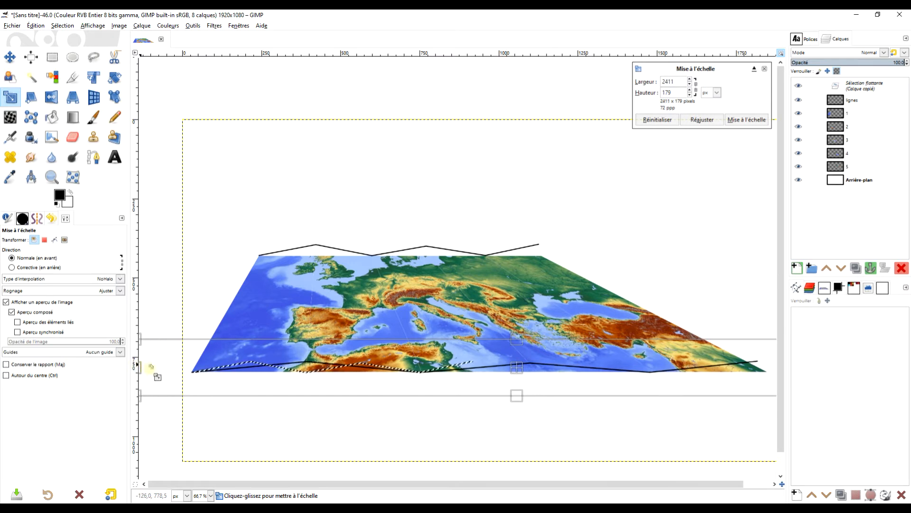
pyautogui.scroll(2, 276, 397)
pyautogui.moveTo(285, 395); pyautogui.dragTo(349, 398)
pyautogui.scroll(-2, 351, 397)
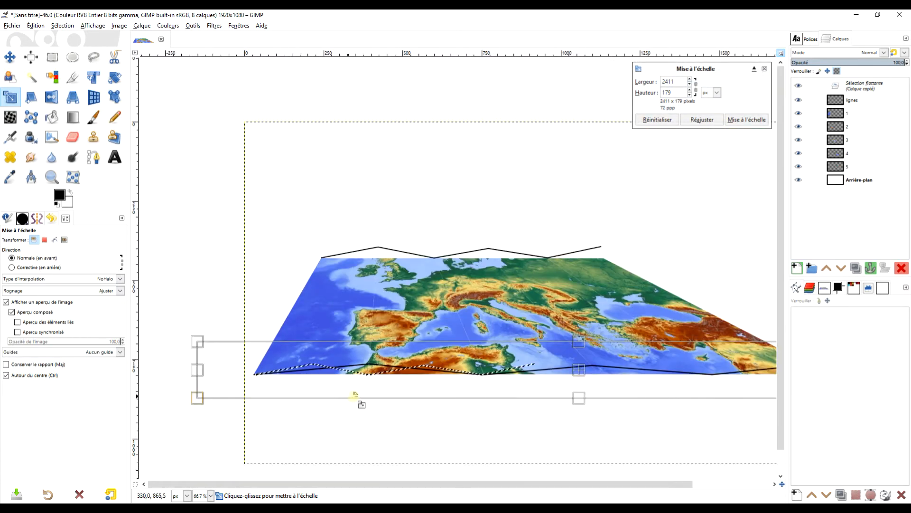
pyautogui.moveTo(439, 408); pyautogui.dragTo(379, 397)
# - Scale the zigzag to 215 px high with its folds pointing below the near edge, extend it to the map's right corner, and apply the scaling
pyautogui.moveTo(524, 329); pyautogui.dragTo(524, 332)
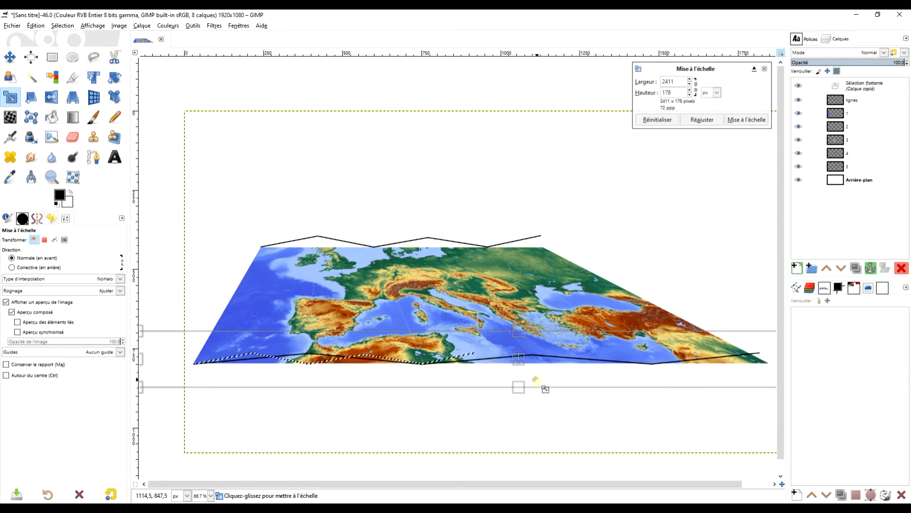
pyautogui.moveTo(527, 398); pyautogui.dragTo(526, 417)
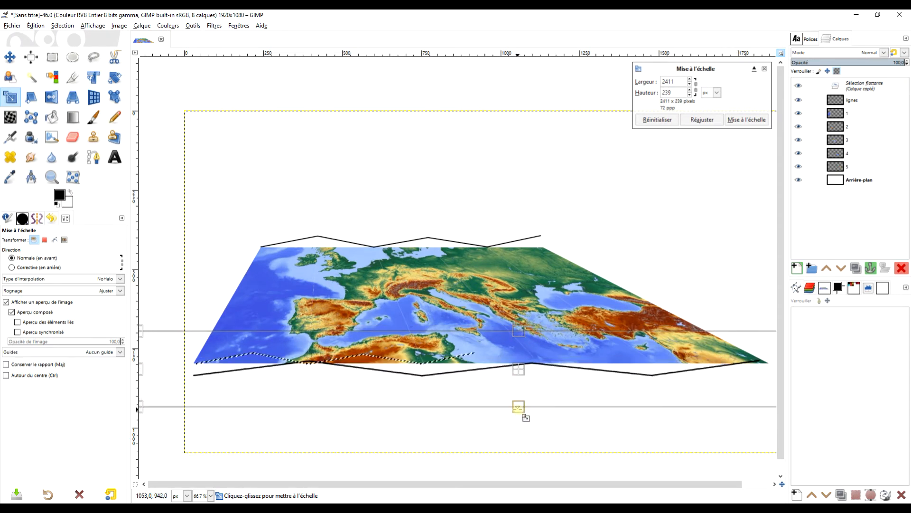
pyautogui.moveTo(531, 338); pyautogui.dragTo(530, 342)
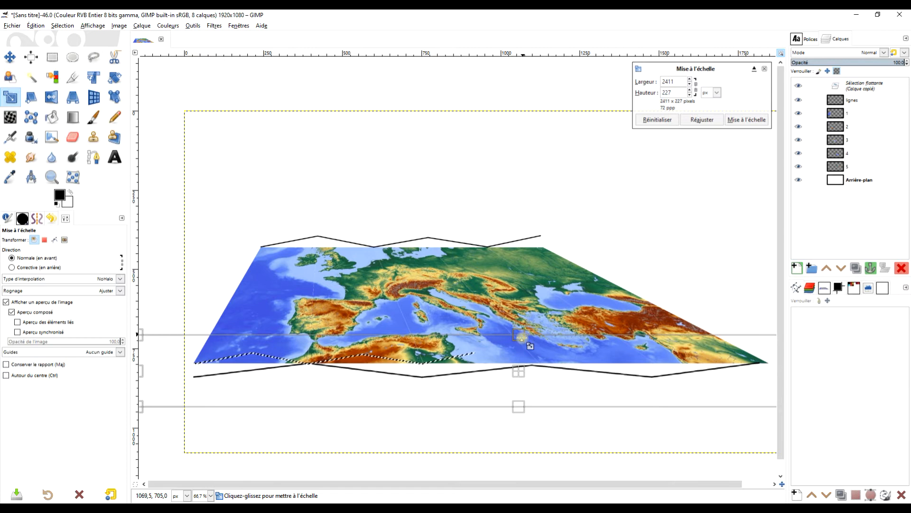
pyautogui.moveTo(523, 412); pyautogui.dragTo(524, 409)
pyautogui.moveTo(642, 338); pyautogui.dragTo(572, 318)
pyautogui.moveTo(648, 362); pyautogui.dragTo(504, 348)
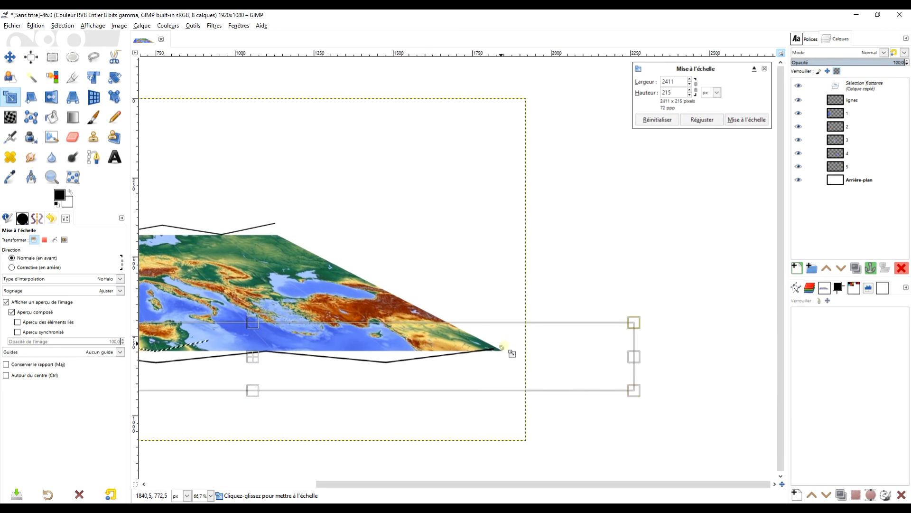
pyautogui.moveTo(634, 357); pyautogui.dragTo(643, 357)
pyautogui.moveTo(346, 381); pyautogui.dragTo(532, 361)
pyautogui.click(752, 122)
# - Anchor the floating zigzag copy to the lignes layer
pyautogui.moveTo(349, 278); pyautogui.dragTo(437, 275)
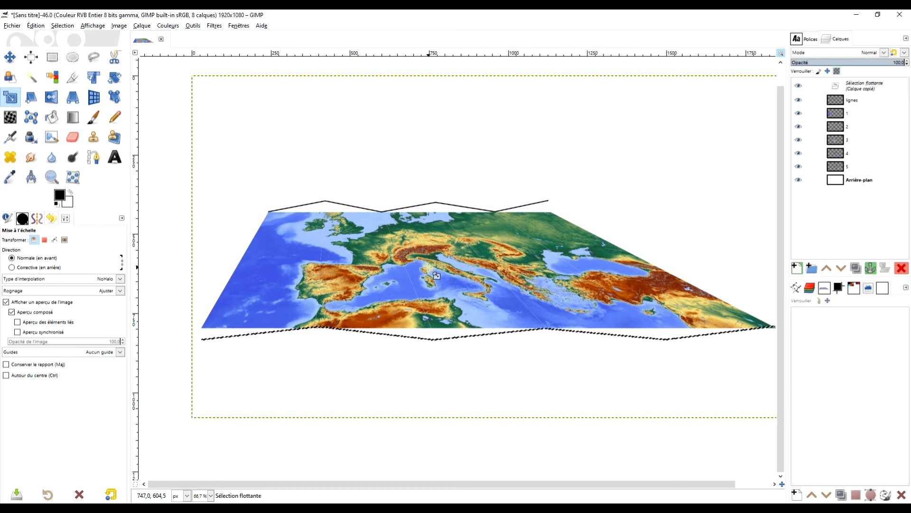
pyautogui.click(874, 86)
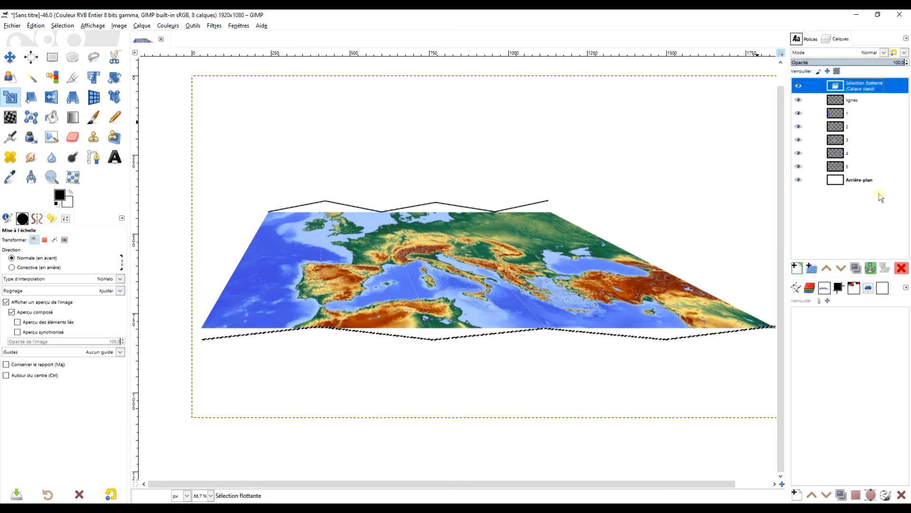
pyautogui.click(871, 269)
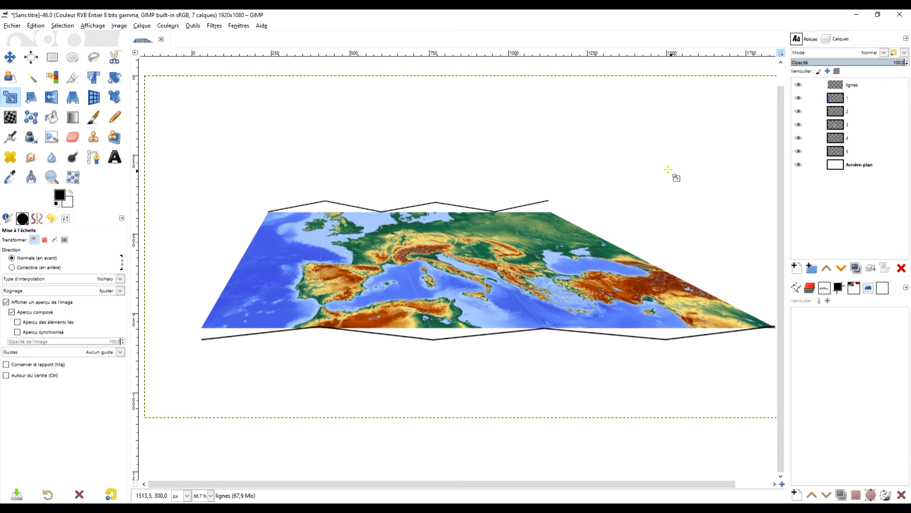
# - Make layer 1 active and place Handle Transform handles on the four corners of the first map strip
pyautogui.moveTo(400, 245); pyautogui.dragTo(421, 246)
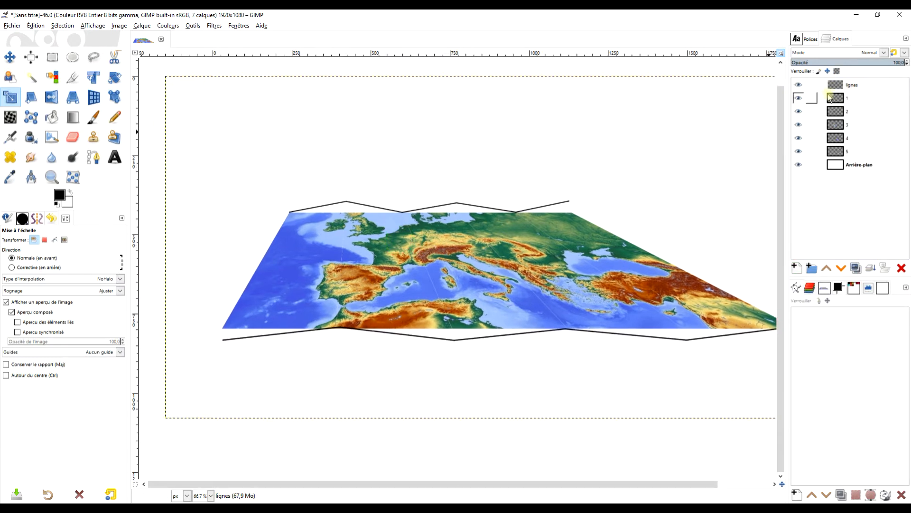
pyautogui.click(830, 97)
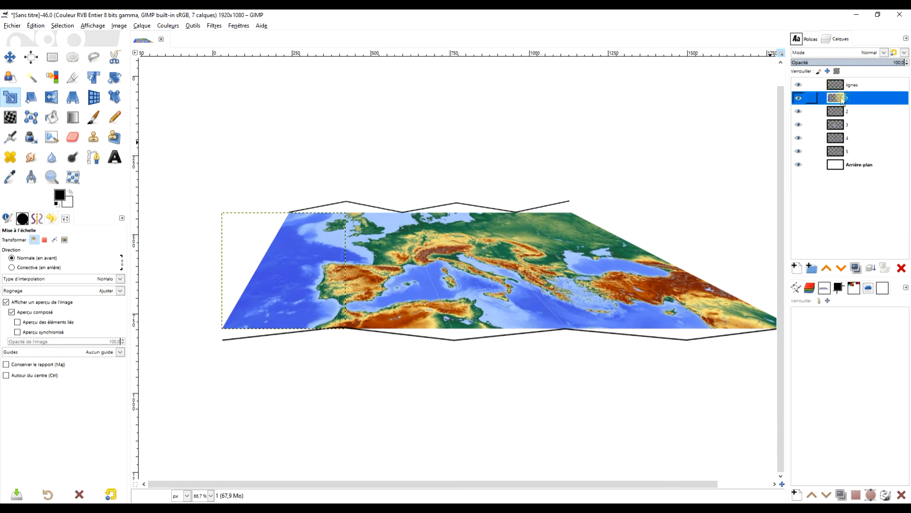
pyautogui.click(114, 97)
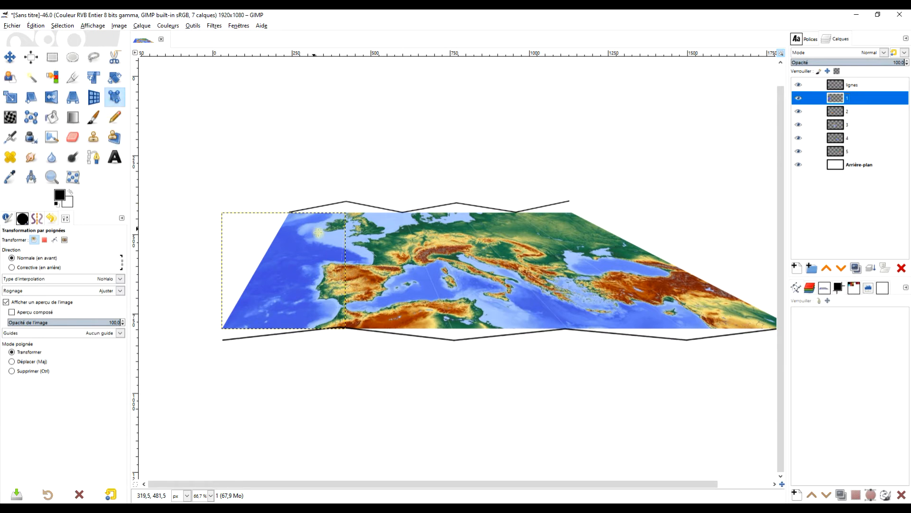
pyautogui.scroll(3, 318, 232)
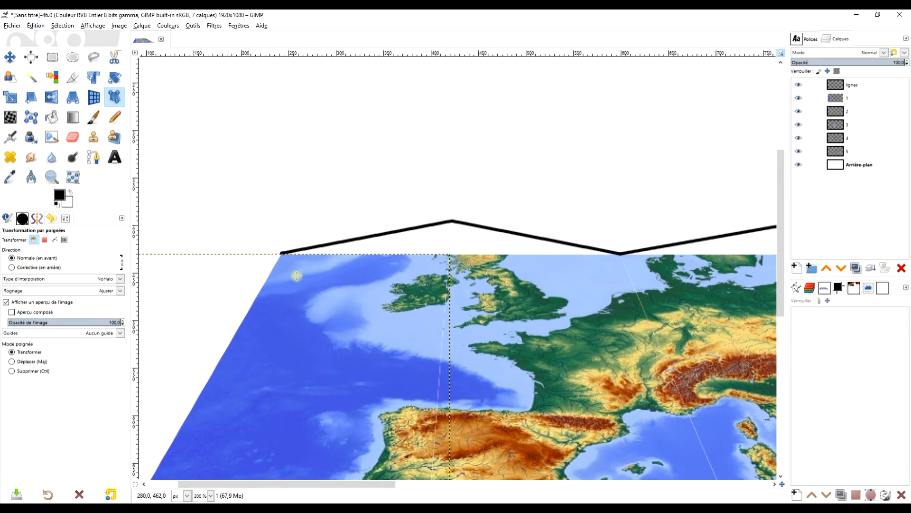
pyautogui.scroll(-2, 288, 262)
pyautogui.scroll(3, 290, 257)
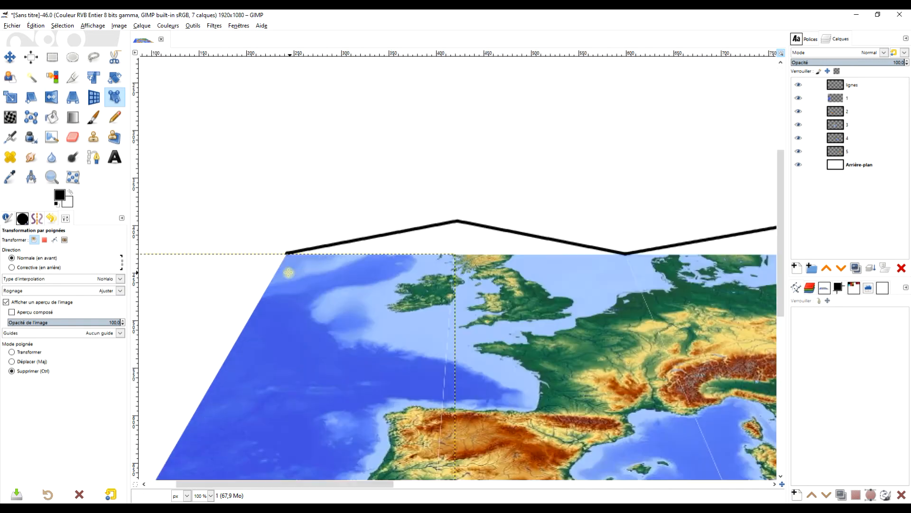
pyautogui.click(285, 246)
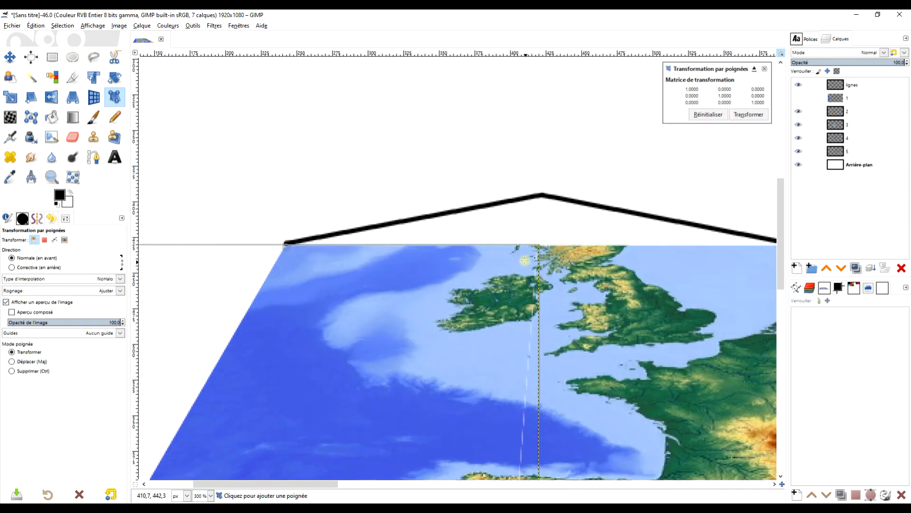
pyautogui.scroll(-10, 478, 350)
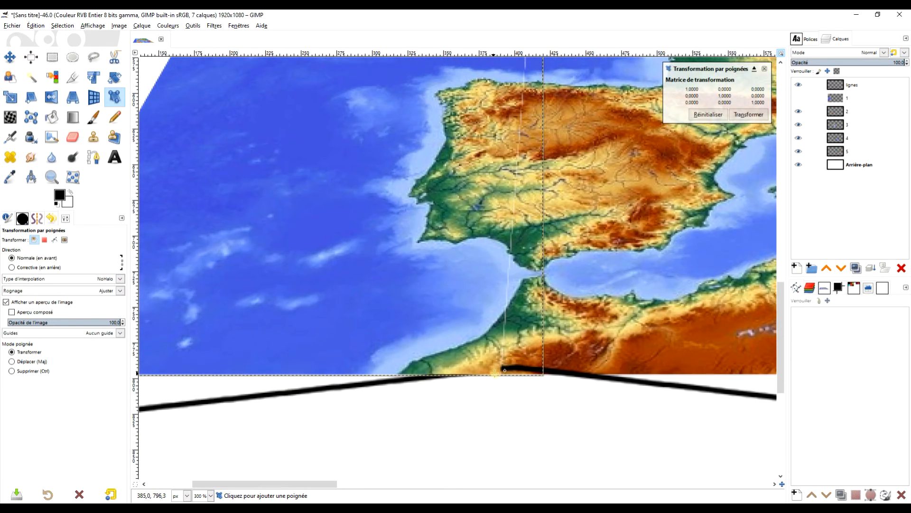
pyautogui.click(496, 373)
pyautogui.hscroll(-5, 319, 279)
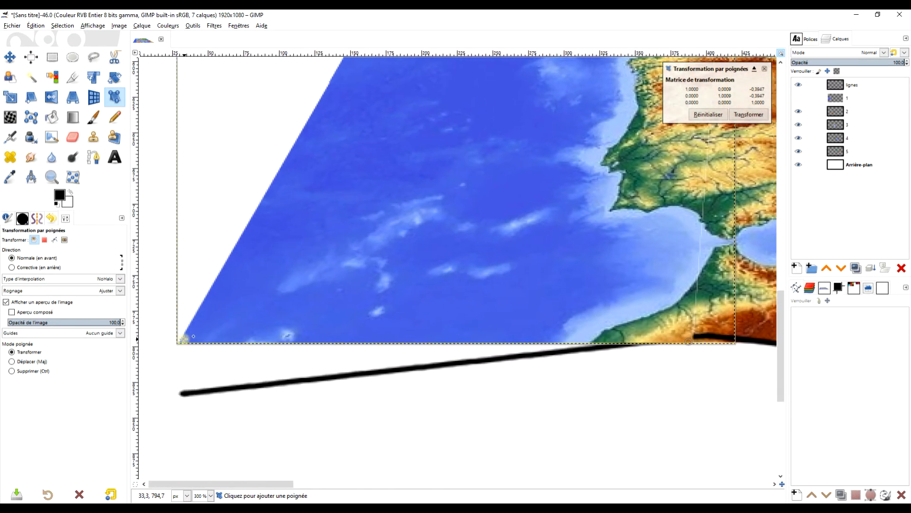
# - Move the first strip's two near corner handles onto the start and first peak of the lower zigzag
pyautogui.scroll(-2, 285, 285)
pyautogui.moveTo(176, 299); pyautogui.dragTo(177, 344)
pyautogui.hscroll(4, 421, 368)
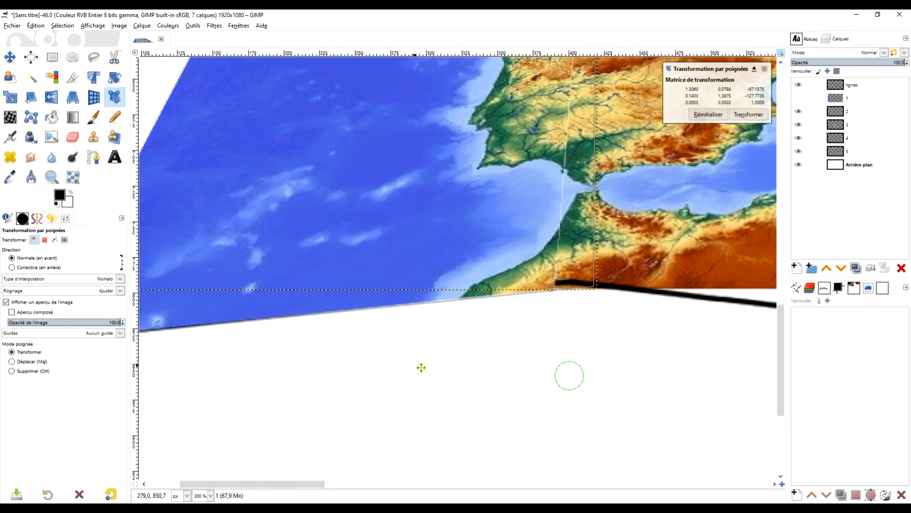
pyautogui.hscroll(2, 422, 368)
pyautogui.moveTo(477, 305)
pyautogui.mouseDown()
pyautogui.moveTo(488, 293)
pyautogui.moveTo(490, 300)
pyautogui.mouseUp()
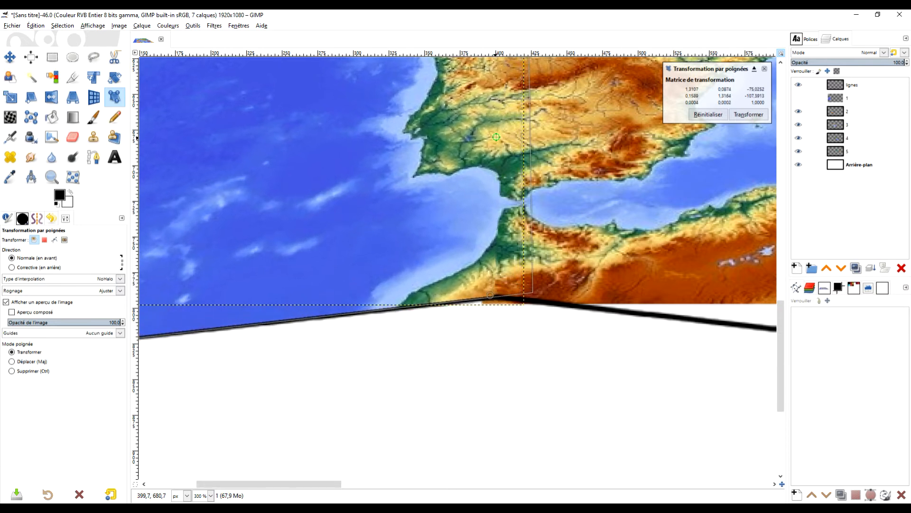
# - Align the first strip's two far corner handles with the upper zigzag's start and first peak, and apply the handle transform
pyautogui.scroll(12, 514, 337)
pyautogui.moveTo(482, 226); pyautogui.dragTo(490, 177)
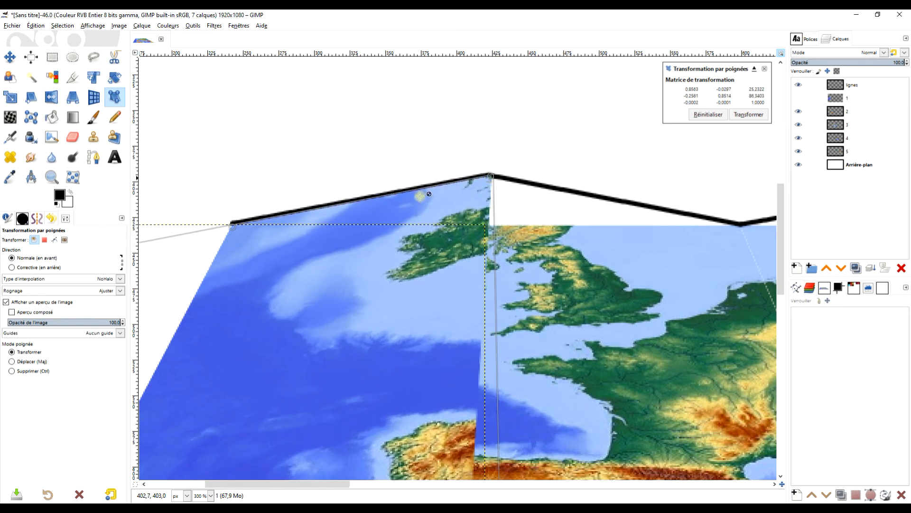
pyautogui.moveTo(234, 225); pyautogui.dragTo(231, 225)
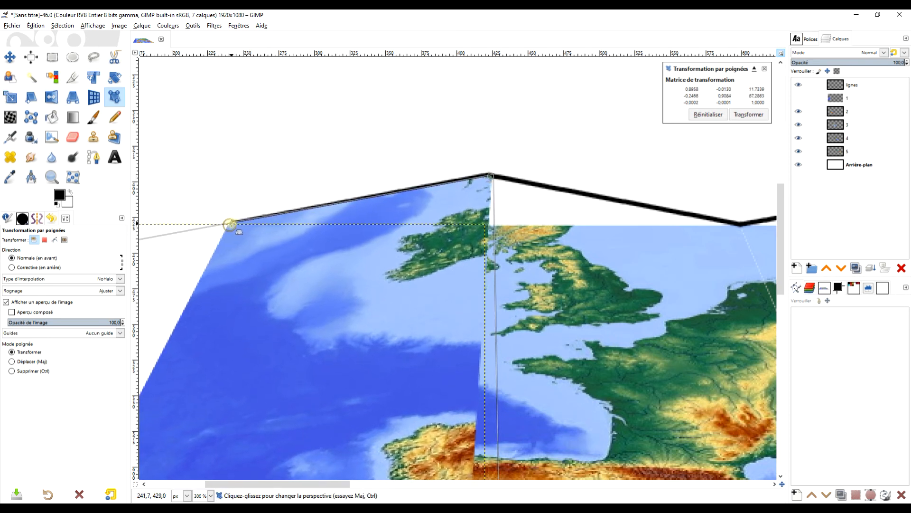
pyautogui.scroll(-4, 449, 274)
pyautogui.moveTo(519, 274); pyautogui.dragTo(499, 226)
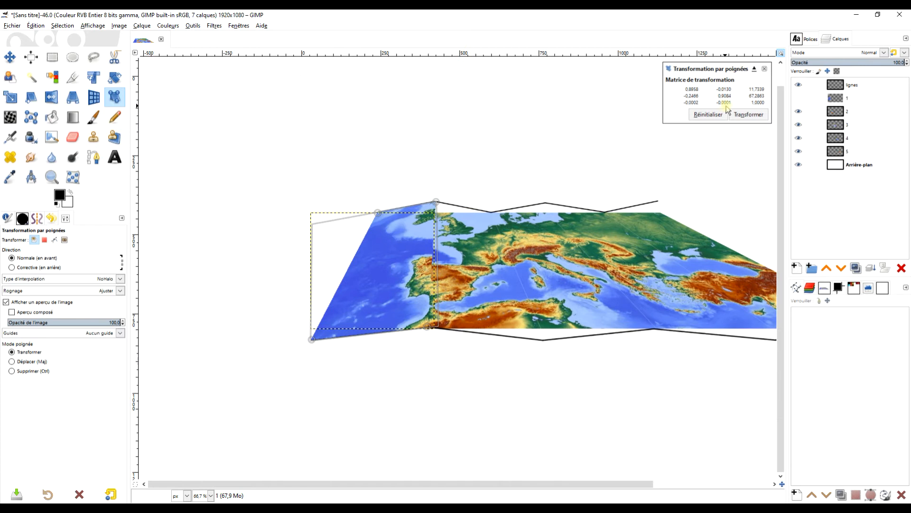
pyautogui.click(755, 115)
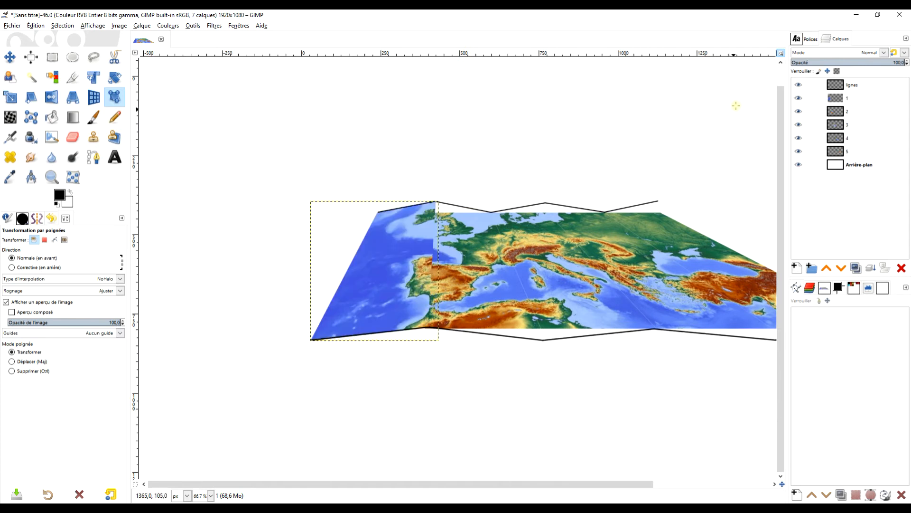
# - Make layer 2 active, hide layer 1, and place Handle Transform handles on the four corners of the second map strip
pyautogui.click(843, 112)
pyautogui.scroll(2, 532, 271)
pyautogui.moveTo(532, 235); pyautogui.dragTo(531, 229)
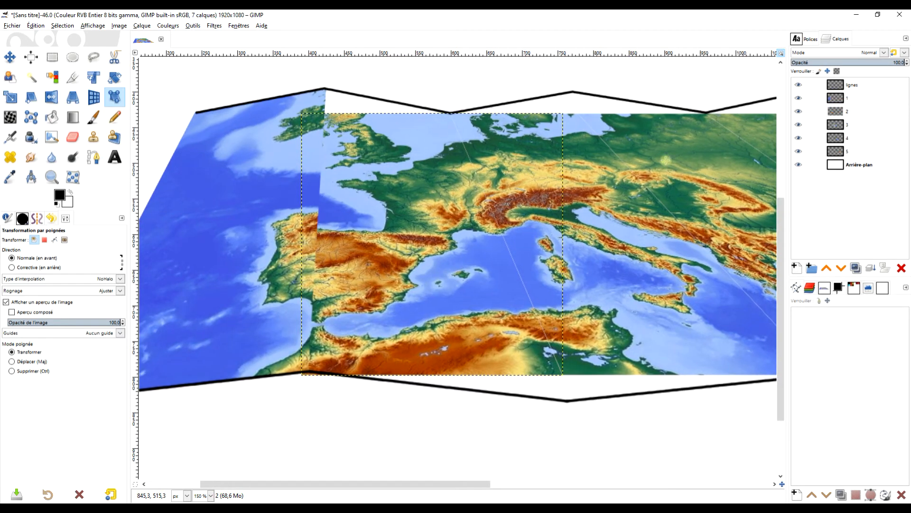
pyautogui.click(800, 99)
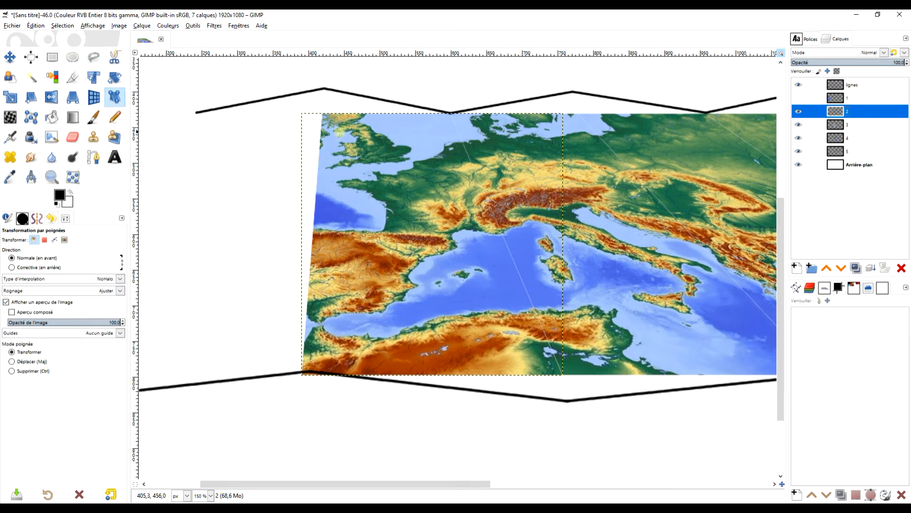
pyautogui.scroll(1, 326, 116)
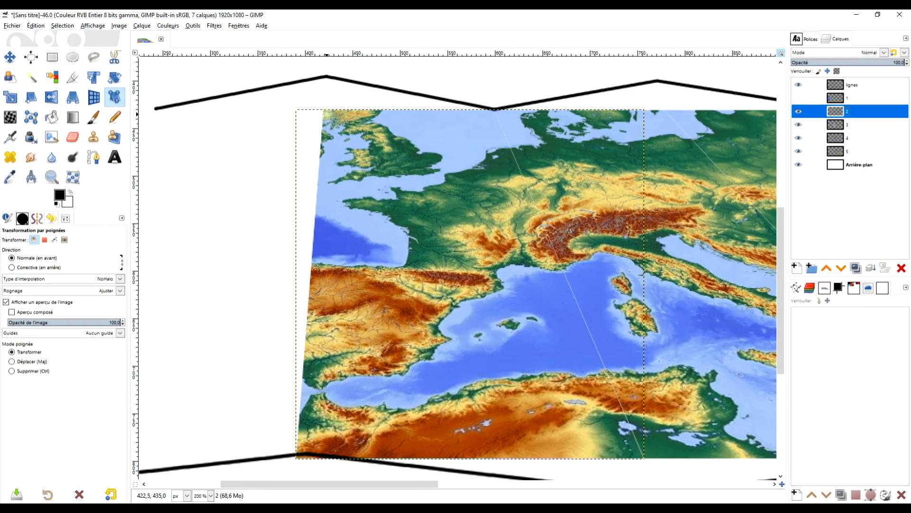
pyautogui.click(326, 111)
pyautogui.click(494, 110)
pyautogui.moveTo(629, 467); pyautogui.dragTo(575, 332)
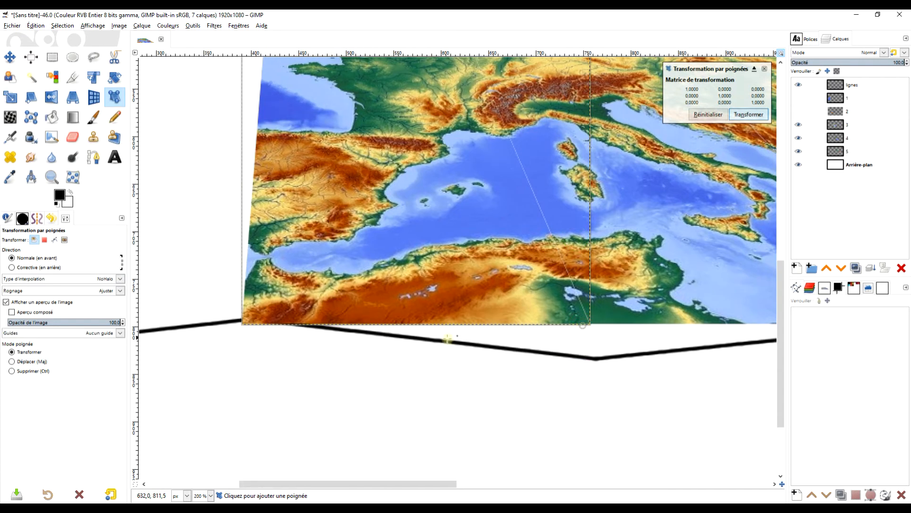
pyautogui.click(256, 323)
# - Move the second map strip's four corner handles onto the first peak and first valley of the lower and upper zigzags
pyautogui.moveTo(256, 323)
pyautogui.mouseDown()
pyautogui.moveTo(322, 295)
pyautogui.moveTo(256, 319)
pyautogui.mouseUp()
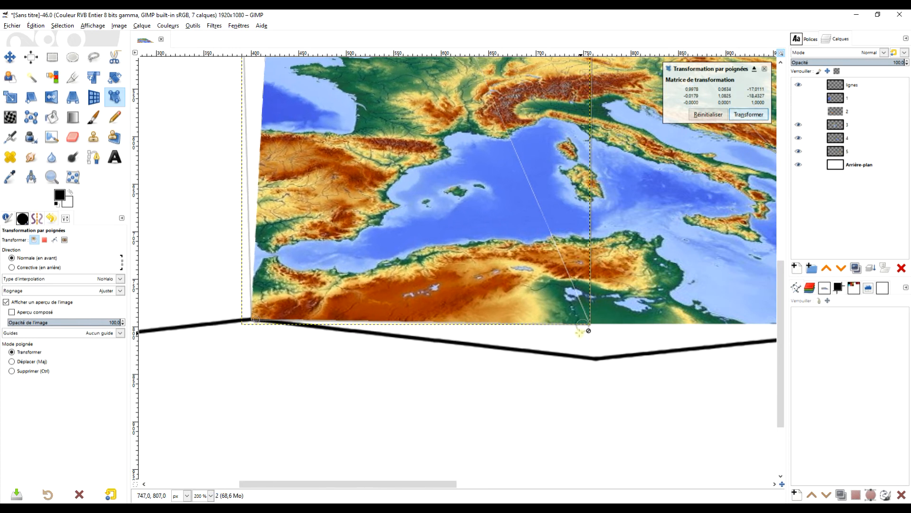
pyautogui.moveTo(584, 326); pyautogui.dragTo(598, 359)
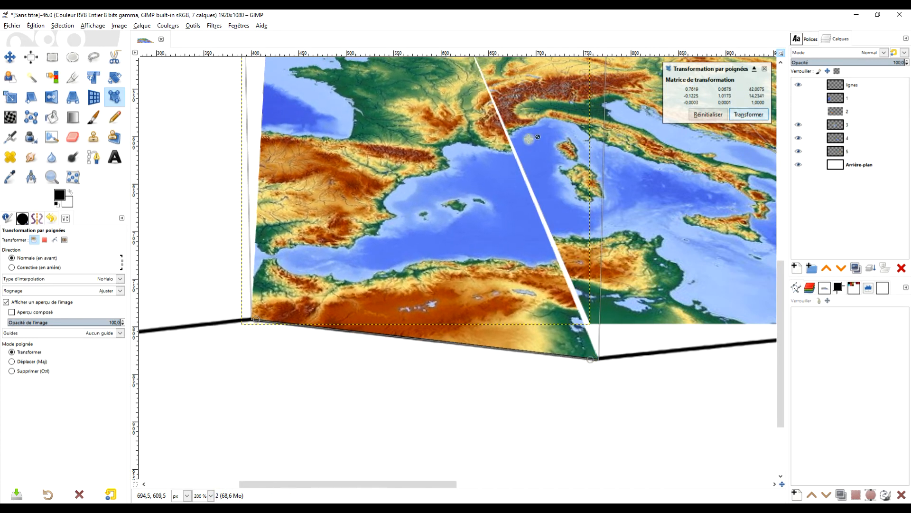
pyautogui.moveTo(528, 138); pyautogui.dragTo(601, 389)
pyautogui.moveTo(346, 228); pyautogui.dragTo(346, 194)
pyautogui.moveTo(512, 228); pyautogui.dragTo(511, 225)
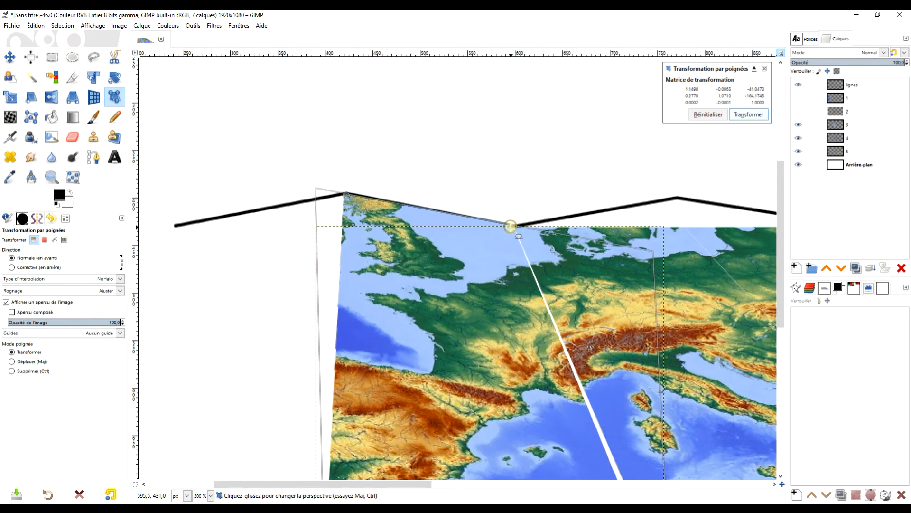
# - Show layer 1 and nudge the second strip's far and near handles so its edge meets the first strip
pyautogui.click(799, 99)
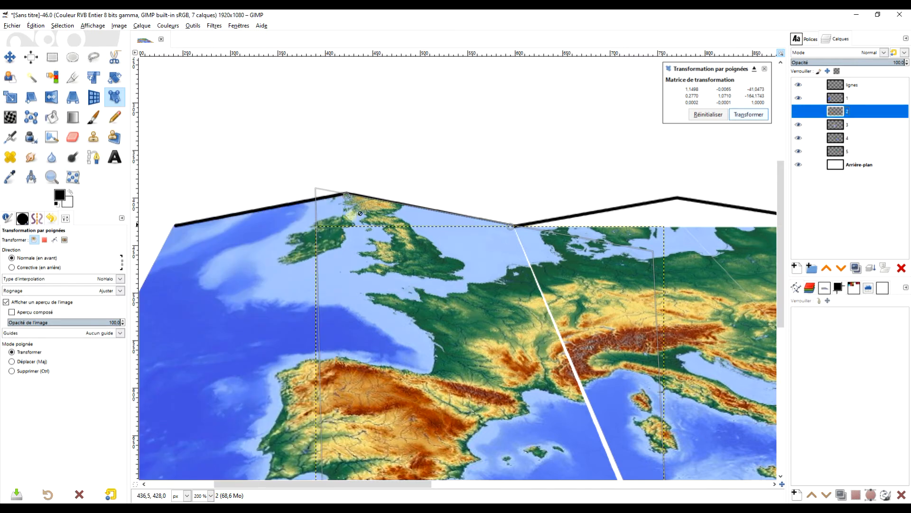
pyautogui.moveTo(347, 196); pyautogui.dragTo(350, 197)
pyautogui.scroll(-2, 402, 320)
pyautogui.moveTo(410, 377); pyautogui.dragTo(401, 242)
pyautogui.scroll(3, 376, 303)
pyautogui.moveTo(319, 327)
pyautogui.mouseDown()
pyautogui.moveTo(327, 327)
pyautogui.moveTo(318, 326)
pyautogui.mouseUp()
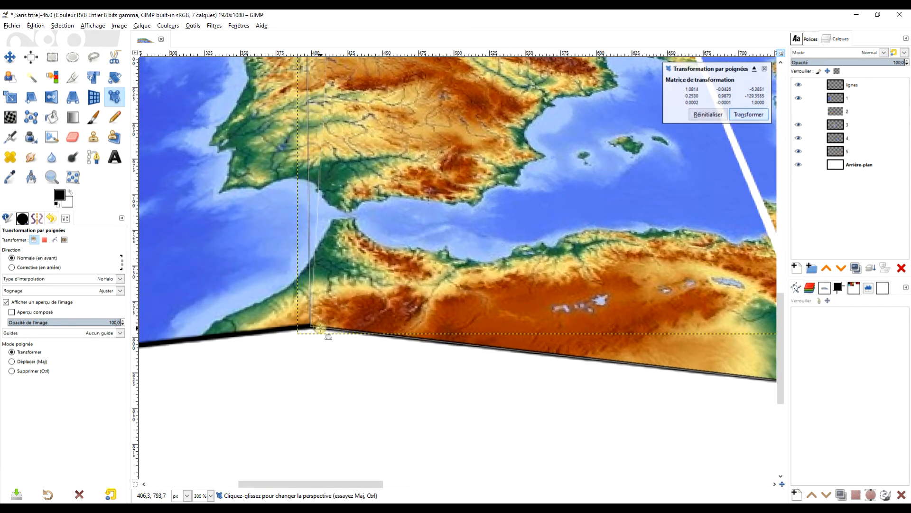
# - Refine the second strip's near and far handles along the shared fold at the first peaks, and apply the handle transform
pyautogui.scroll(-1, 470, 267)
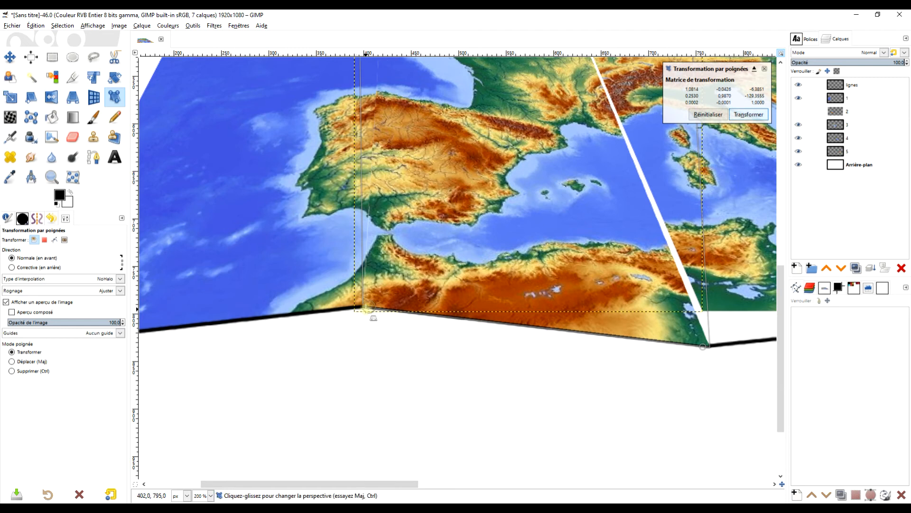
pyautogui.moveTo(368, 307)
pyautogui.mouseDown()
pyautogui.moveTo(376, 317)
pyautogui.moveTo(372, 306)
pyautogui.mouseUp()
pyautogui.press('ctrl')
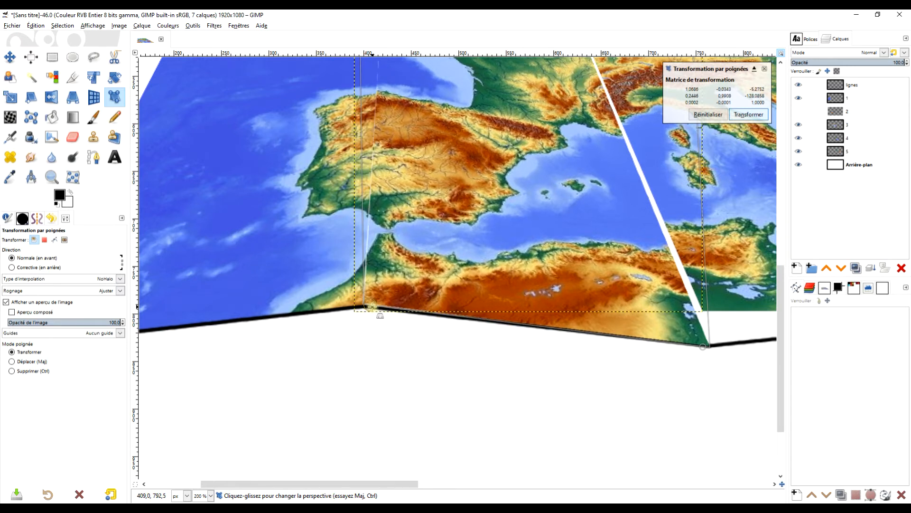
pyautogui.moveTo(372, 306); pyautogui.dragTo(368, 306)
pyautogui.click(410, 221)
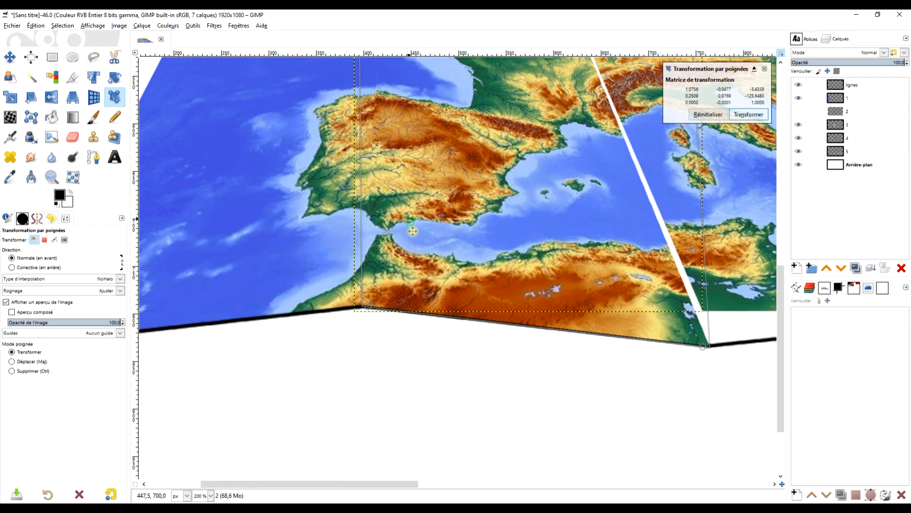
pyautogui.moveTo(410, 221); pyautogui.dragTo(393, 368)
pyautogui.moveTo(372, 78); pyautogui.dragTo(372, 80)
pyautogui.moveTo(646, 330); pyautogui.dragTo(420, 372)
pyautogui.click(749, 114)
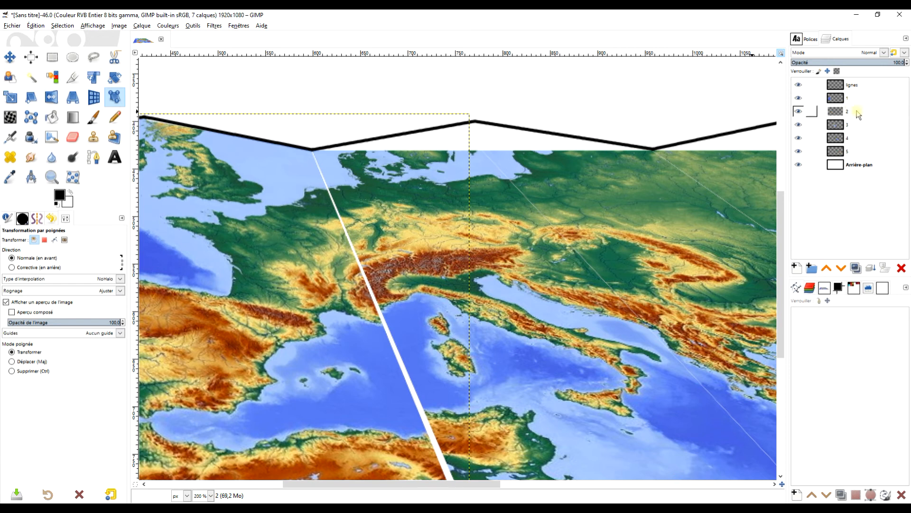
# - Hide layer 2, make layer 3 active, and place Handle Transform handles on the third map strip's four corners
pyautogui.click(799, 100)
pyautogui.click(799, 111)
pyautogui.click(799, 98)
pyautogui.scroll(-1, 598, 201)
pyautogui.moveTo(623, 245); pyautogui.dragTo(529, 206)
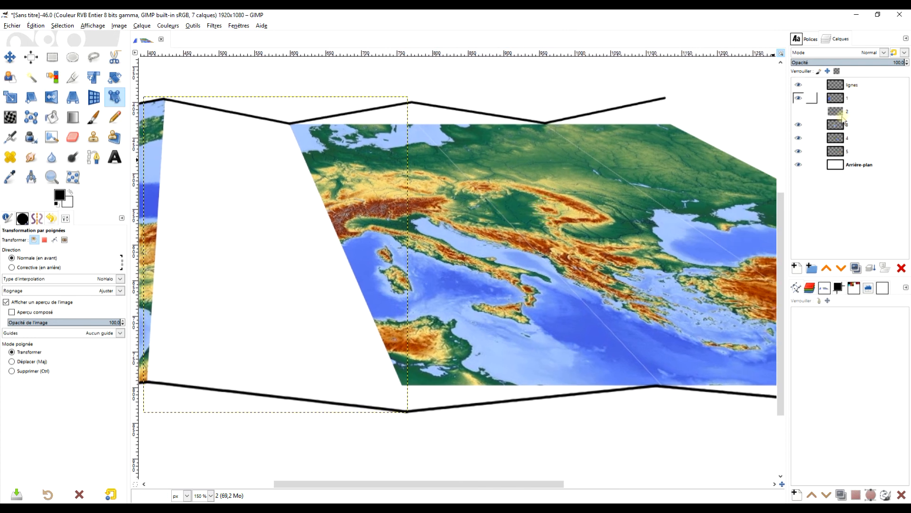
pyautogui.click(795, 125)
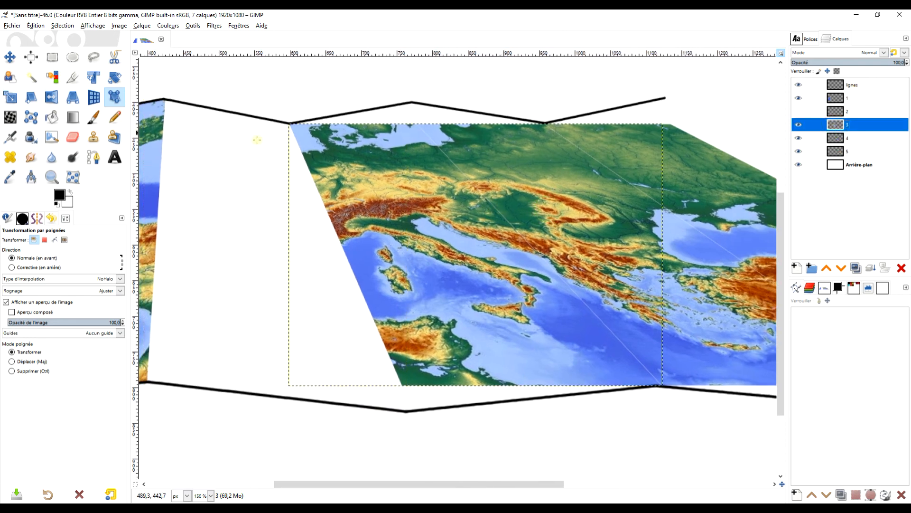
pyautogui.click(293, 125)
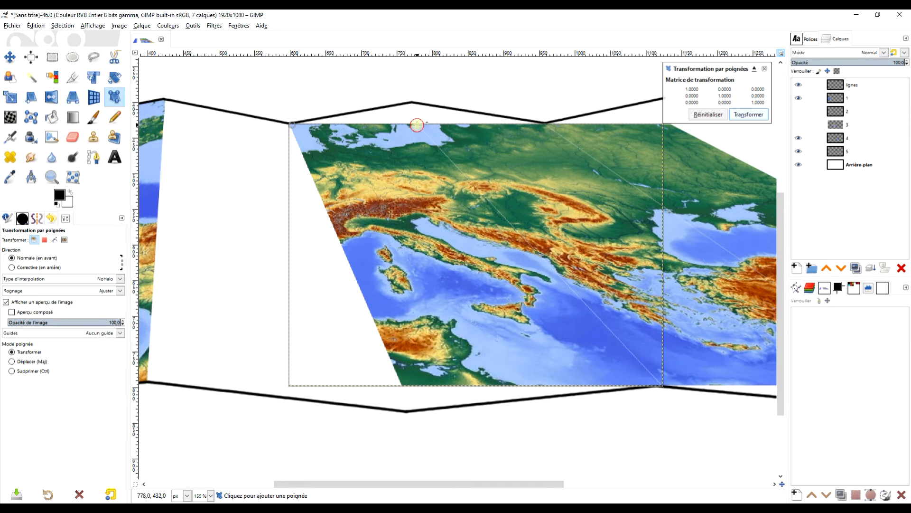
pyautogui.click(406, 383)
# - Fit the third strip's corner handles to both zigzags, show layer 2 to close the shared edge, and apply the transform
pyautogui.moveTo(406, 383); pyautogui.dragTo(411, 408)
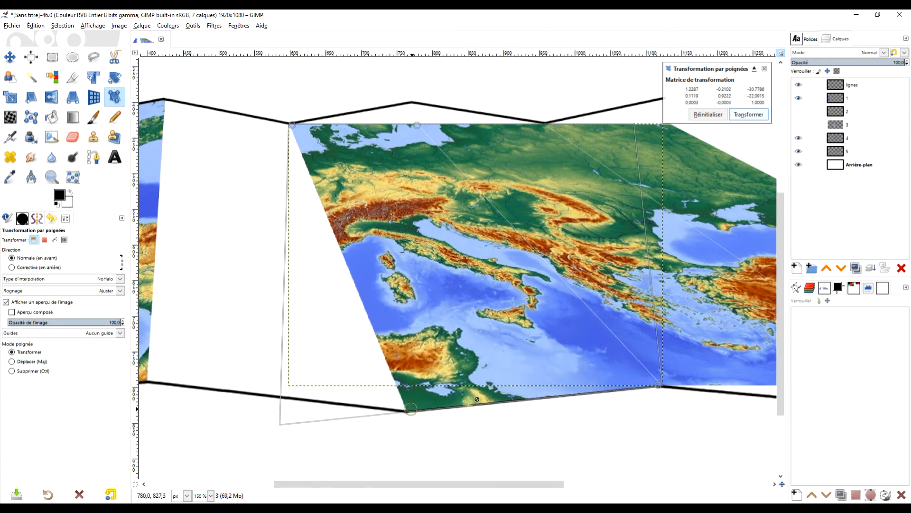
pyautogui.moveTo(417, 124); pyautogui.dragTo(413, 103)
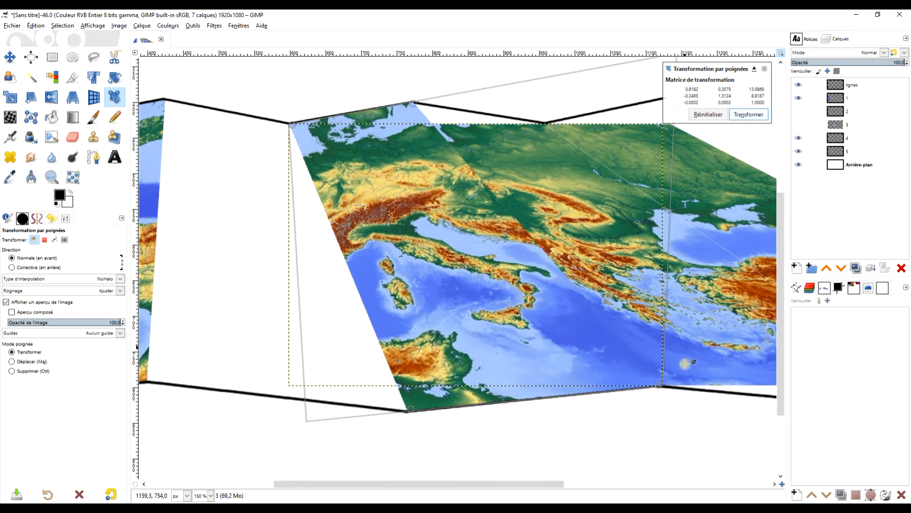
pyautogui.click(800, 112)
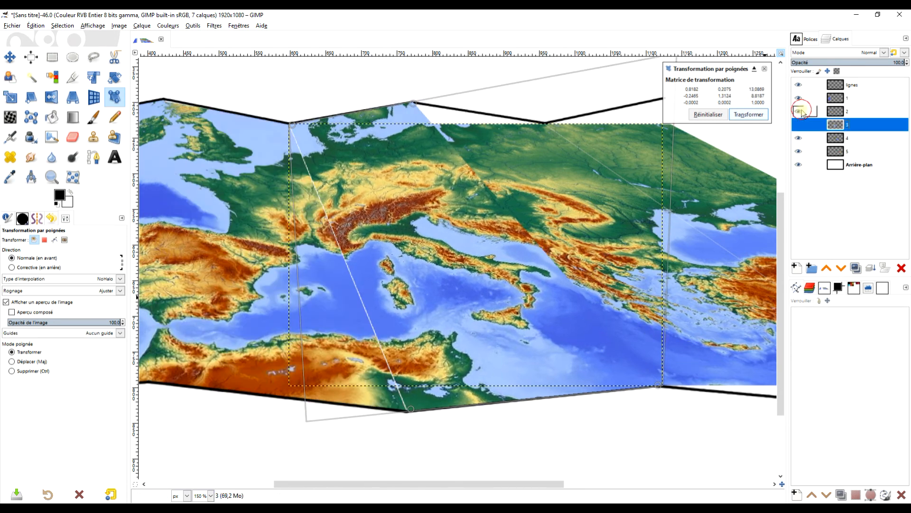
pyautogui.moveTo(411, 409); pyautogui.dragTo(410, 409)
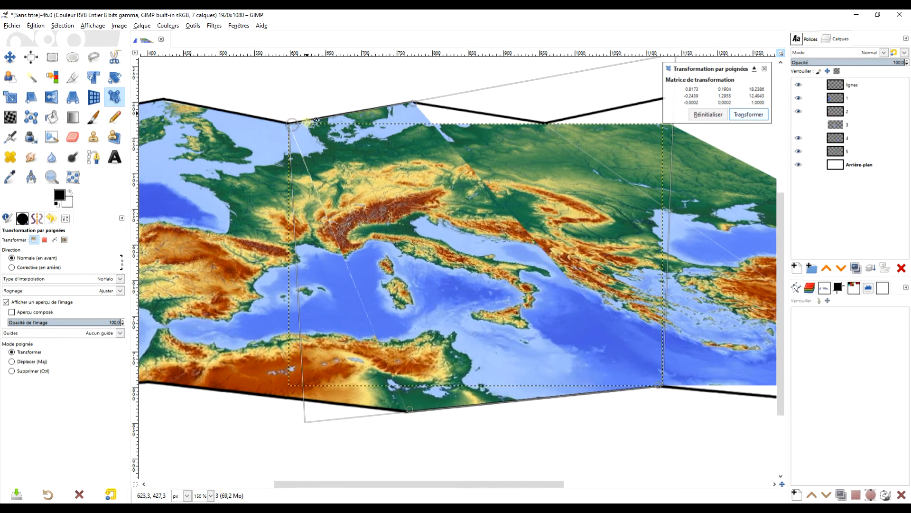
pyautogui.moveTo(292, 125); pyautogui.dragTo(291, 123)
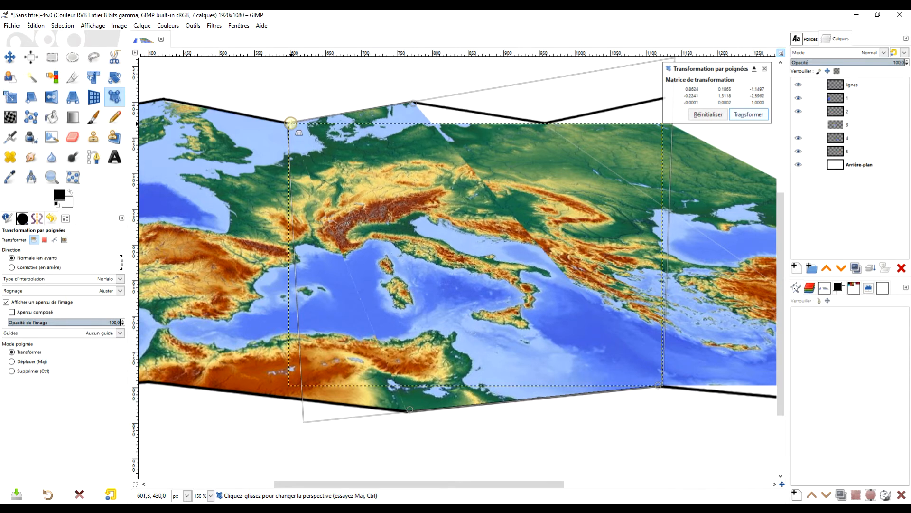
pyautogui.hscroll(4, 536, 285)
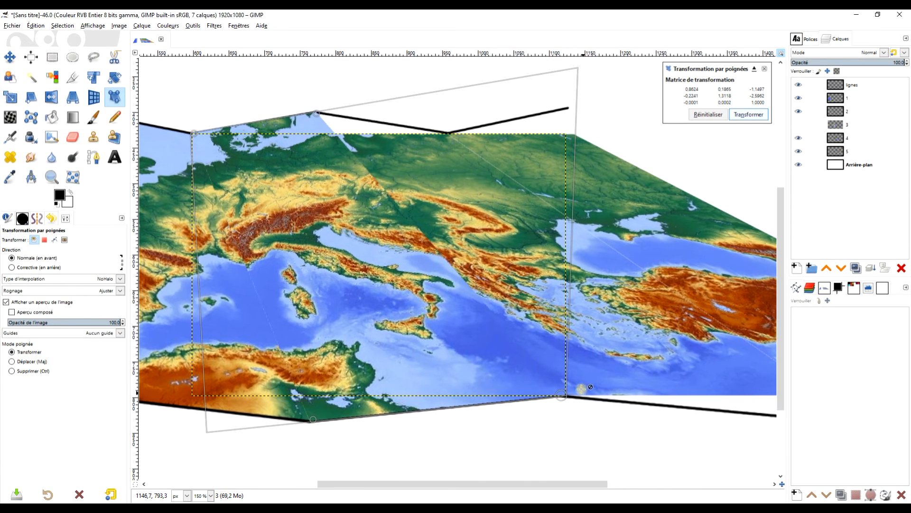
pyautogui.click(754, 115)
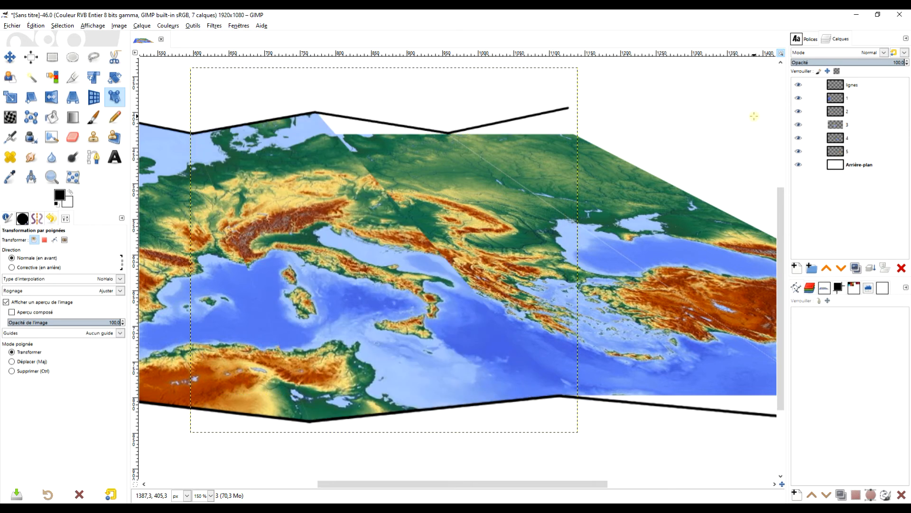
# - Make layer 4 active, hide layer 3, and place Handle Transform handles on the fourth map strip's four corners
pyautogui.click(862, 137)
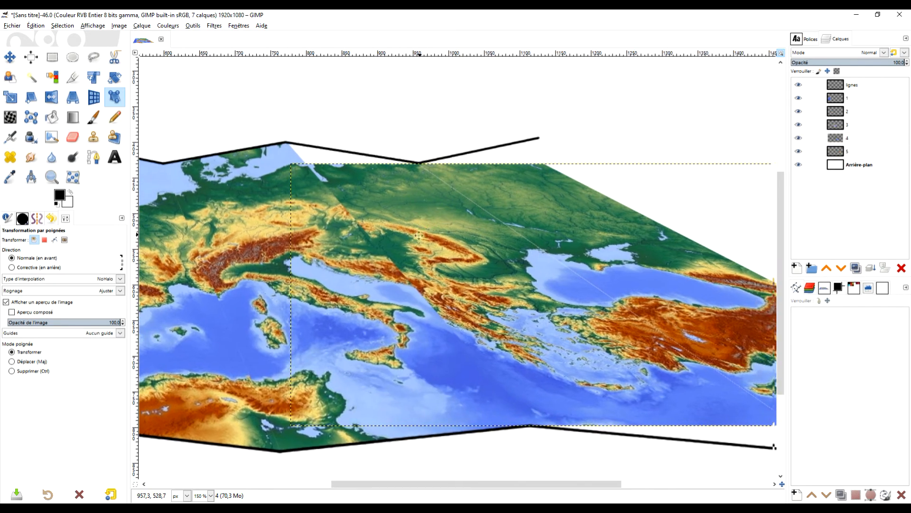
pyautogui.click(800, 125)
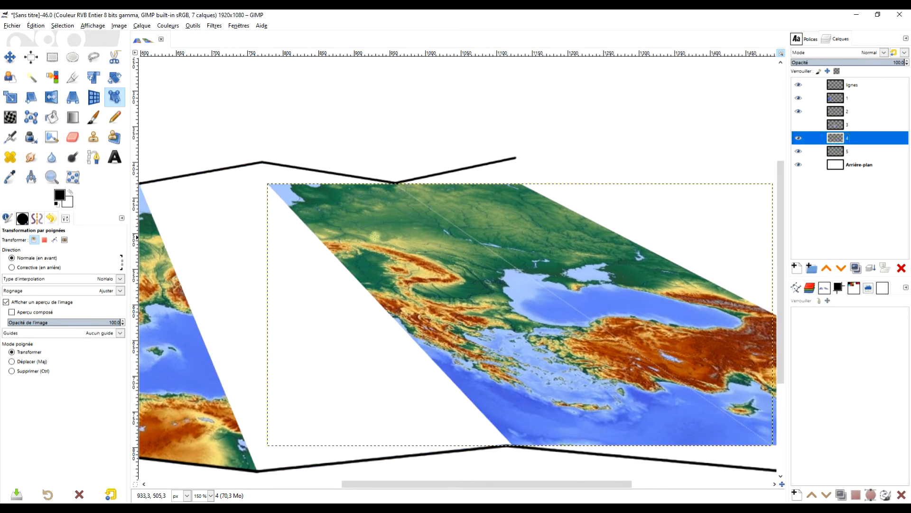
pyautogui.moveTo(381, 241); pyautogui.dragTo(357, 253)
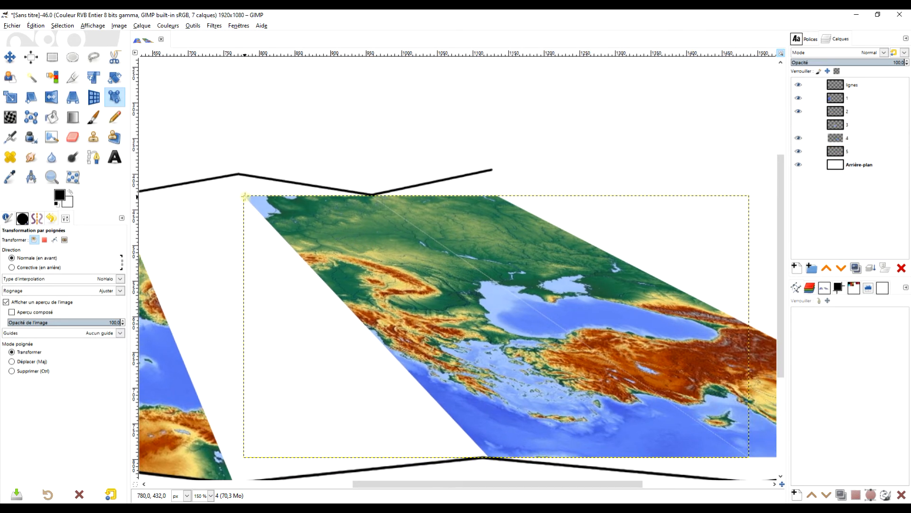
pyautogui.click(245, 196)
pyautogui.click(370, 196)
pyautogui.moveTo(572, 324); pyautogui.dragTo(445, 230)
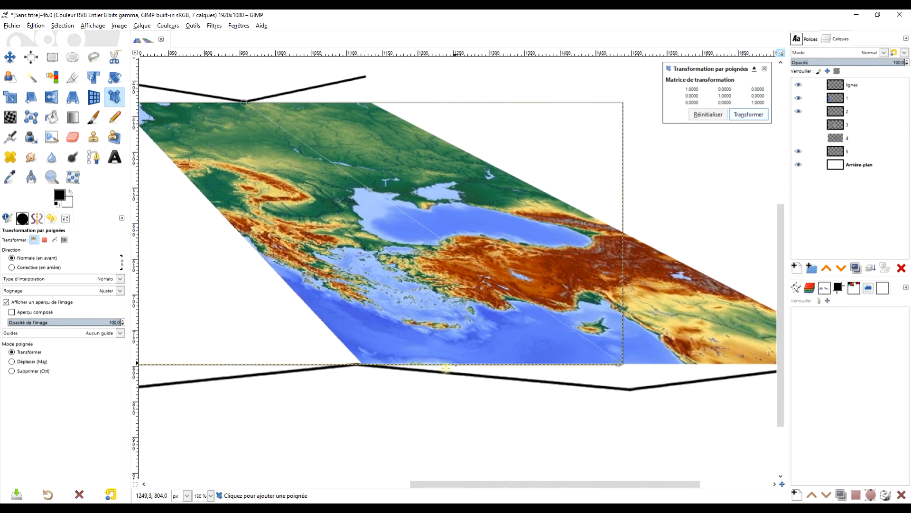
pyautogui.click(365, 364)
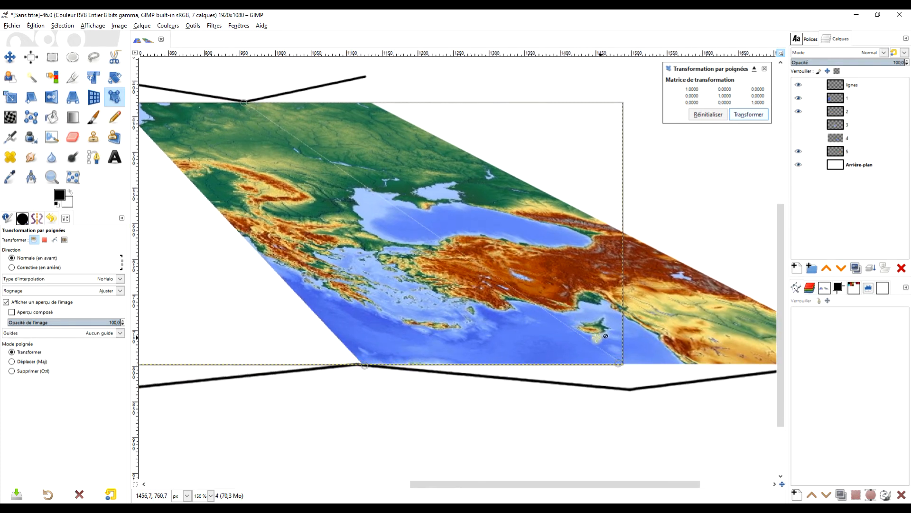
# - Align the fourth strip's corner handles with the second peak and second valley of both zigzags, and apply the handle transform
pyautogui.click(621, 364)
pyautogui.moveTo(622, 364); pyautogui.dragTo(631, 389)
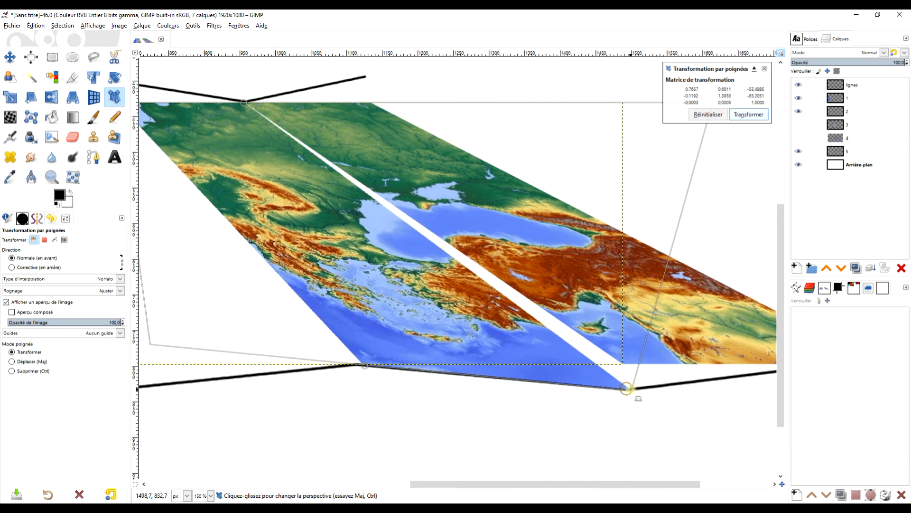
pyautogui.moveTo(200, 101); pyautogui.dragTo(284, 188)
pyautogui.moveTo(203, 191); pyautogui.dragTo(197, 170)
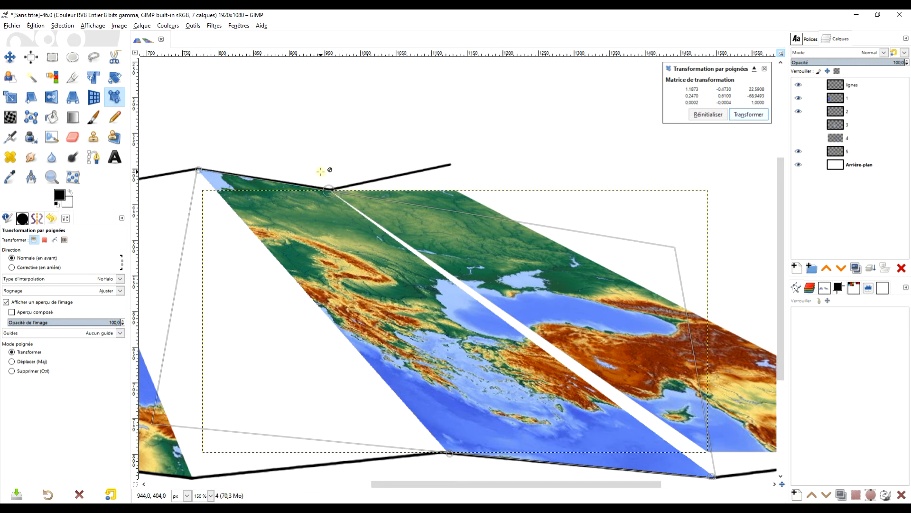
pyautogui.moveTo(328, 190); pyautogui.dragTo(327, 188)
pyautogui.moveTo(483, 358); pyautogui.dragTo(477, 299)
pyautogui.moveTo(443, 392); pyautogui.dragTo(441, 393)
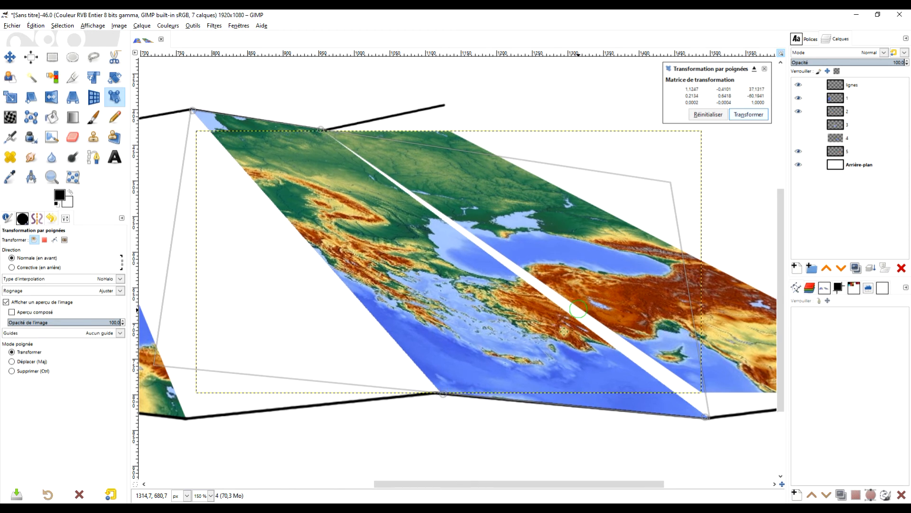
pyautogui.click(758, 116)
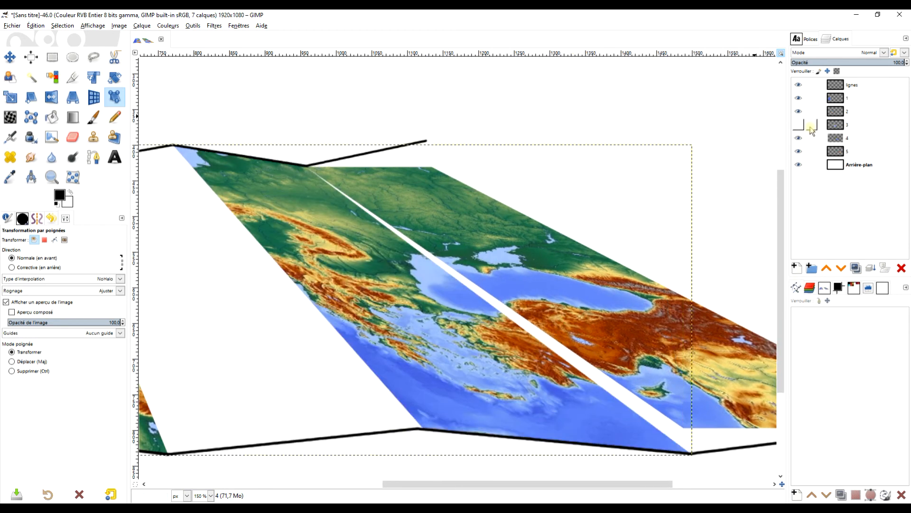
# - Show layer 3, hide layer 4, and make layer 5 active
pyautogui.click(799, 125)
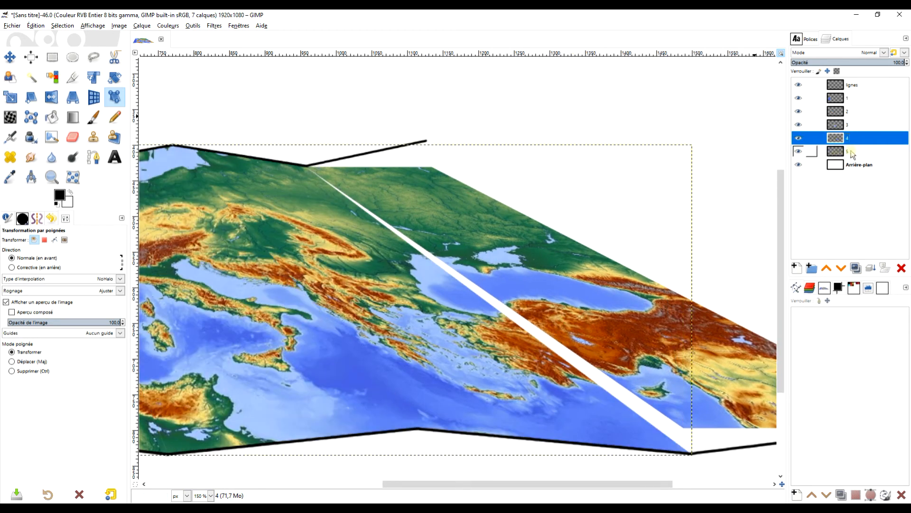
pyautogui.click(814, 148)
pyautogui.click(804, 139)
pyautogui.click(804, 138)
pyautogui.click(804, 138)
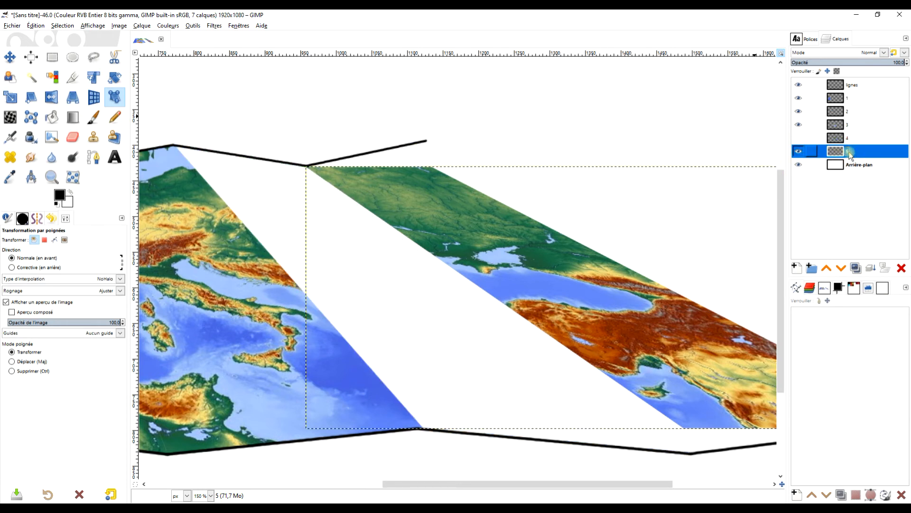
pyautogui.moveTo(586, 259); pyautogui.dragTo(500, 249)
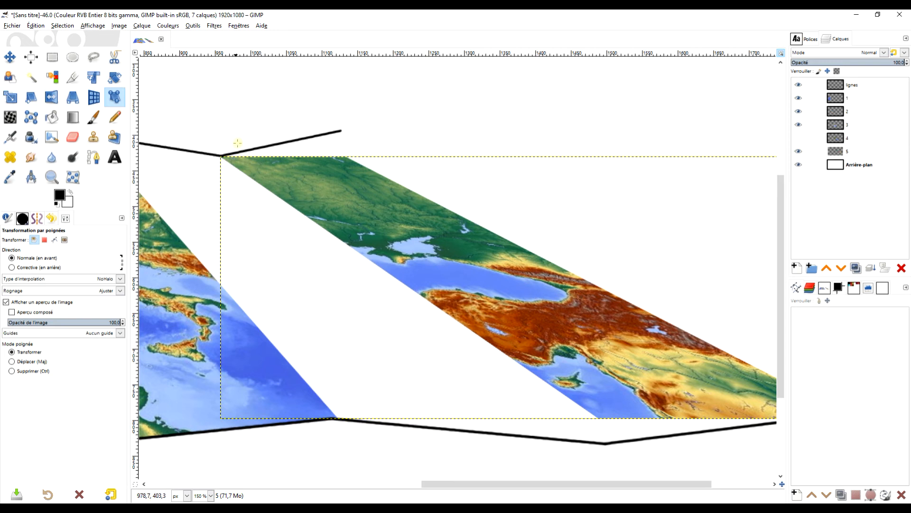
# - Place Handle Transform handles on the four corners of the fifth map strip
pyautogui.click(225, 158)
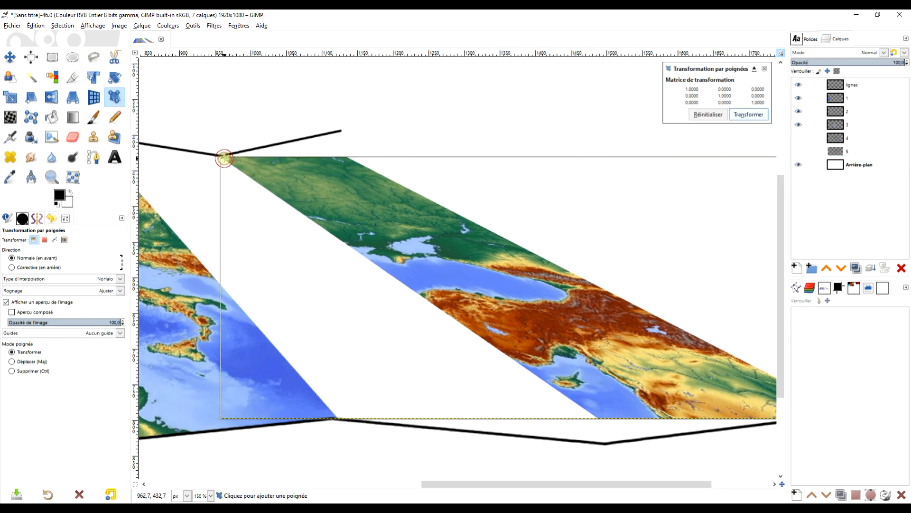
pyautogui.click(347, 158)
pyautogui.scroll(2, 349, 157)
pyautogui.scroll(-2, 617, 335)
pyautogui.moveTo(566, 346); pyautogui.dragTo(358, 258)
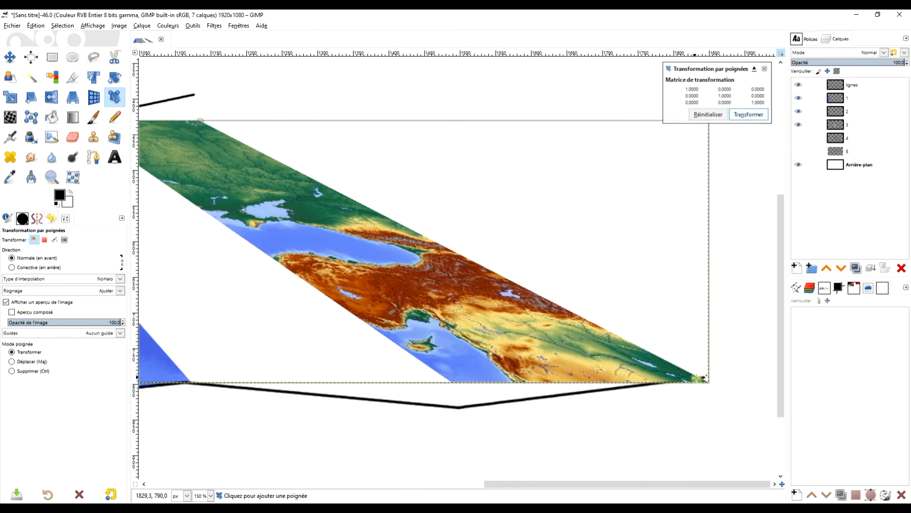
pyautogui.click(705, 381)
# - Move the fifth strip's near handles onto the lower zigzag's last segment and its outer far handle onto the upper zigzag's end
pyautogui.moveTo(452, 381); pyautogui.dragTo(459, 406)
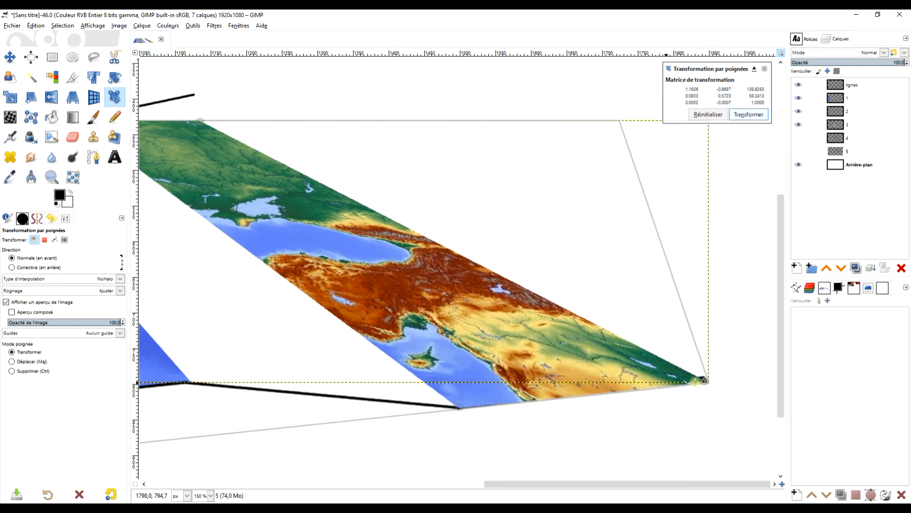
pyautogui.moveTo(705, 380); pyautogui.dragTo(707, 376)
pyautogui.moveTo(280, 130); pyautogui.dragTo(376, 217)
pyautogui.moveTo(294, 208); pyautogui.dragTo(290, 181)
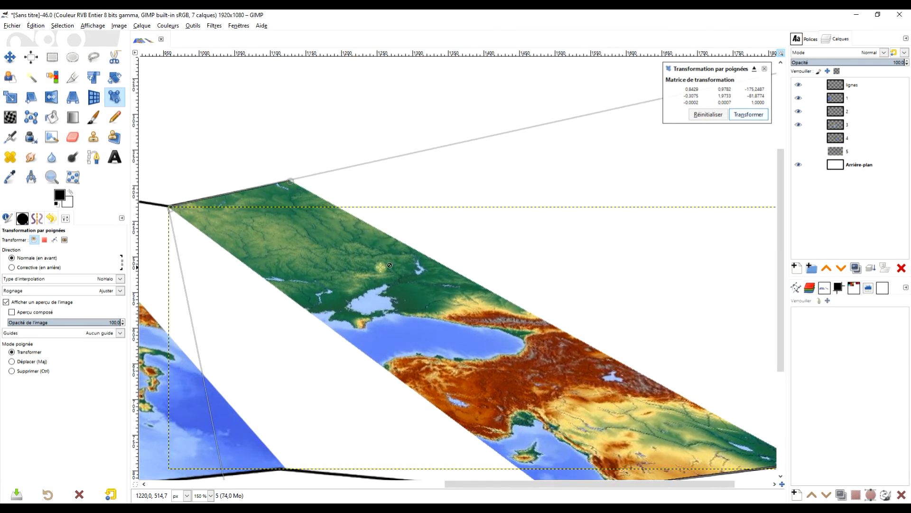
# - Apply the handle transform to the fifth strip and show layer 4 so all five map strips are displayed
pyautogui.click(742, 114)
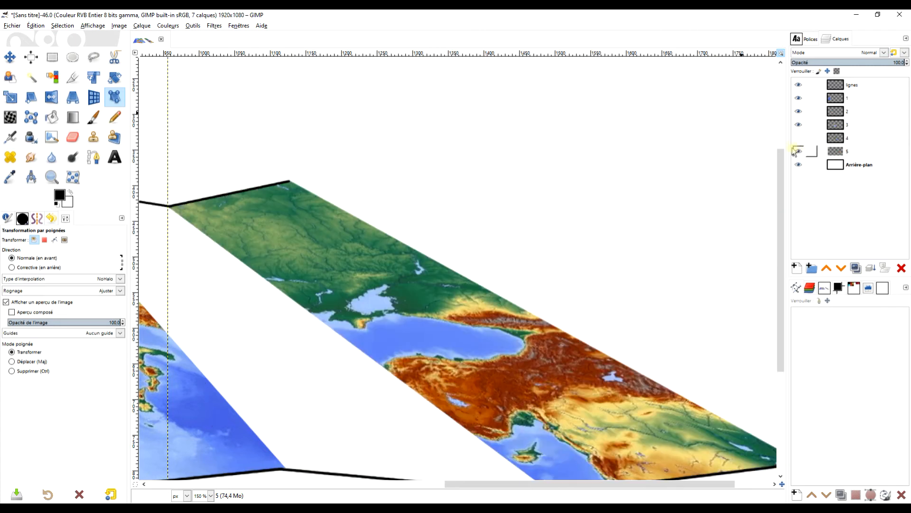
pyautogui.click(797, 138)
pyautogui.scroll(-3, 559, 231)
pyautogui.moveTo(539, 238); pyautogui.dragTo(572, 257)
pyautogui.scroll(1, 533, 261)
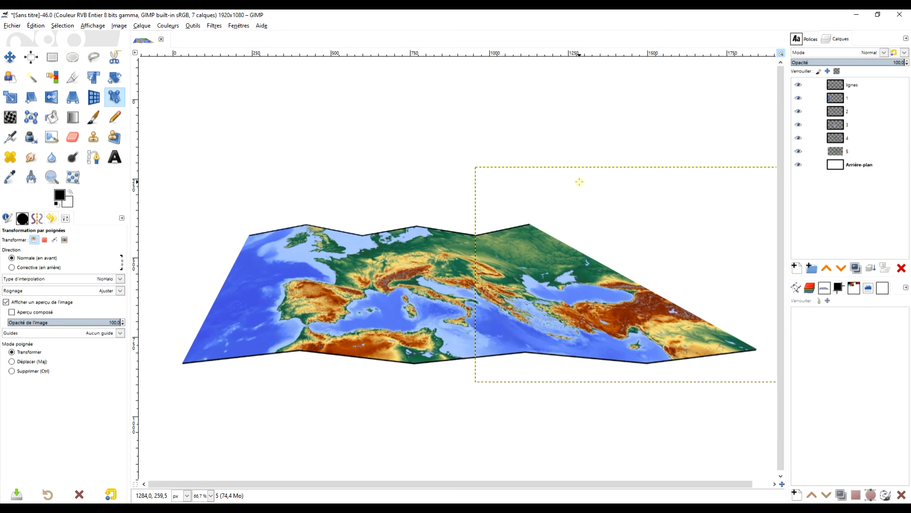
# - Hide the Arrière-plan and lignes layers, and move lignes below layer 5 in the layer stack
pyautogui.click(844, 165)
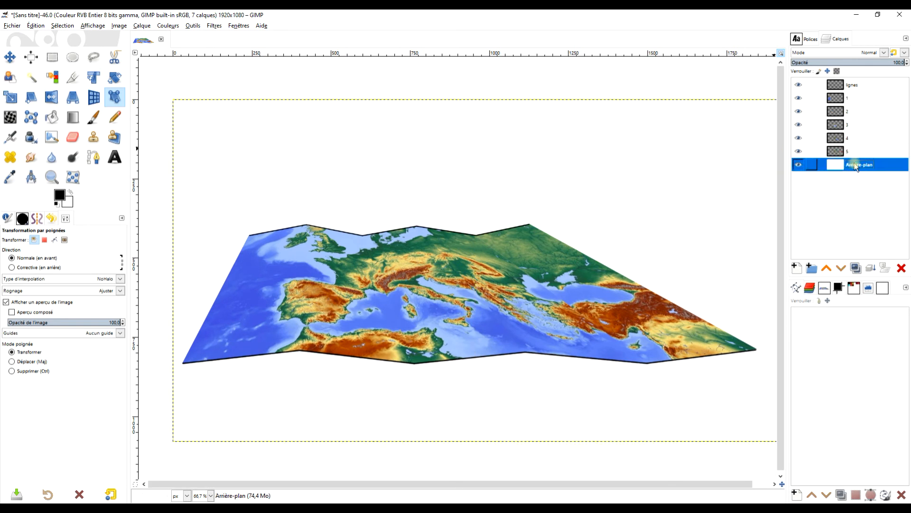
pyautogui.scroll(-1, 508, 272)
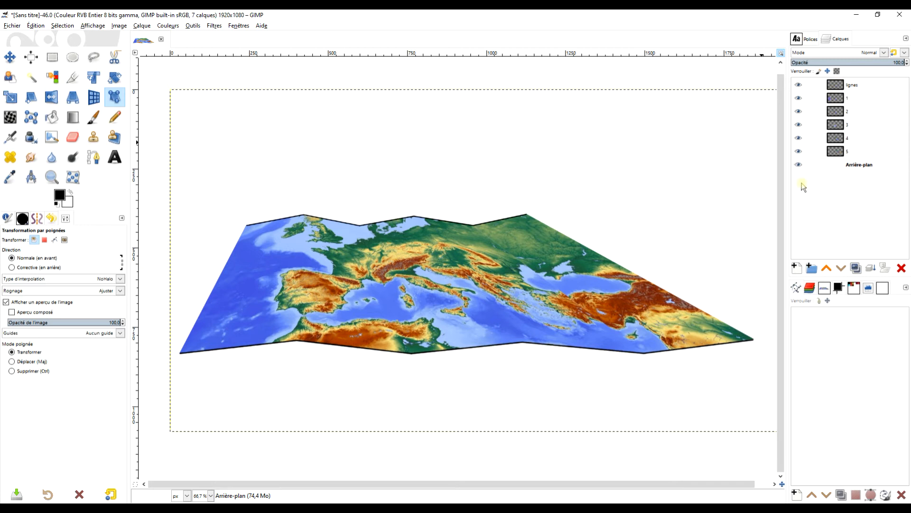
pyautogui.click(798, 165)
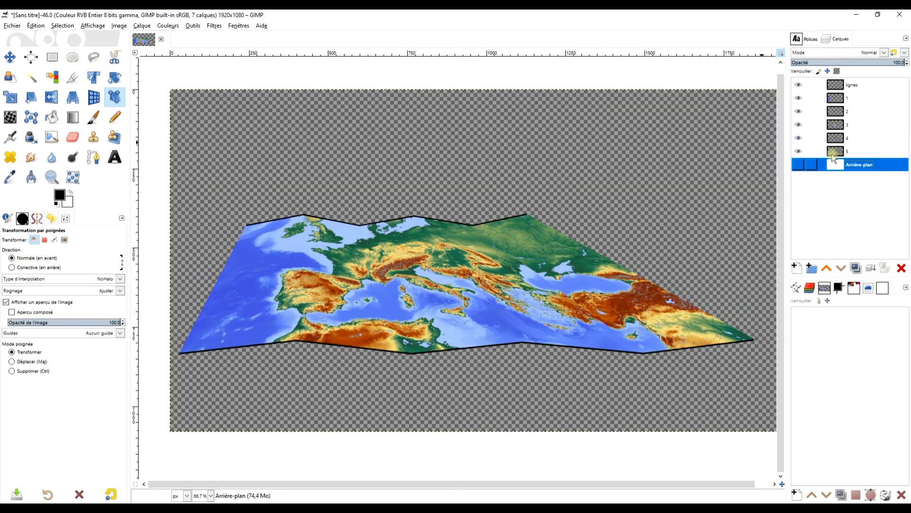
pyautogui.click(800, 86)
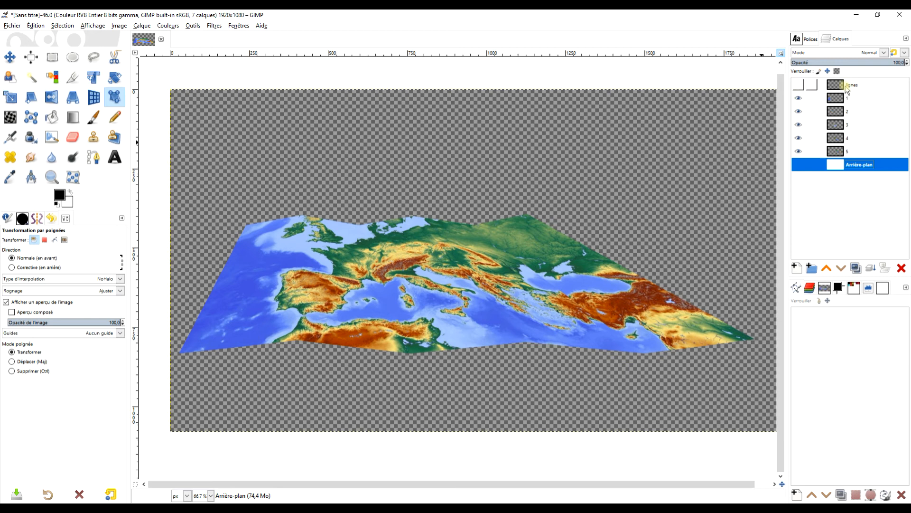
pyautogui.click(841, 89)
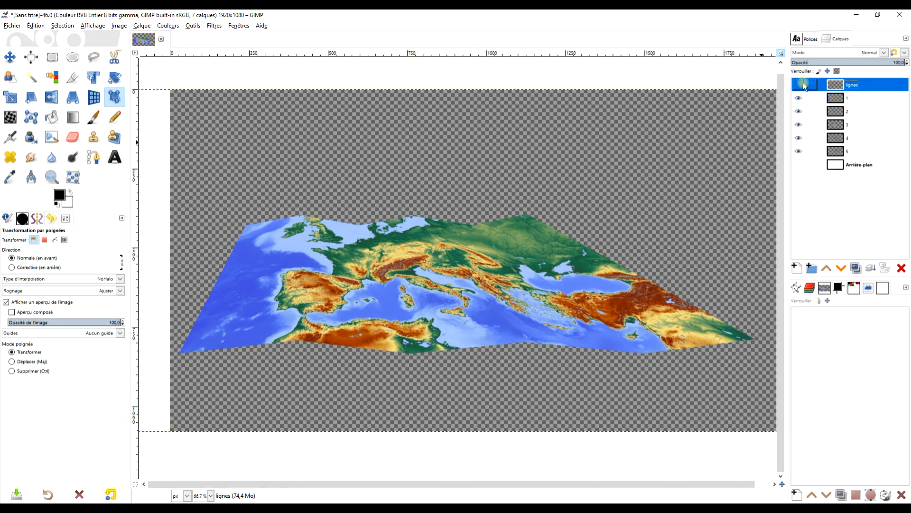
pyautogui.moveTo(802, 87); pyautogui.dragTo(847, 162)
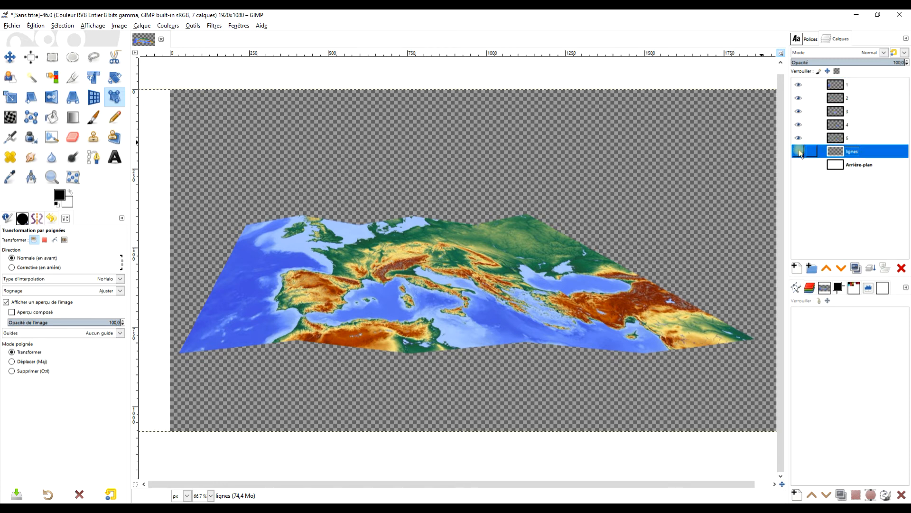
# - Create a new layer from the visible strips with the background hidden, then hide layers 1 to 5 and show Arrière-plan
pyautogui.click(799, 165)
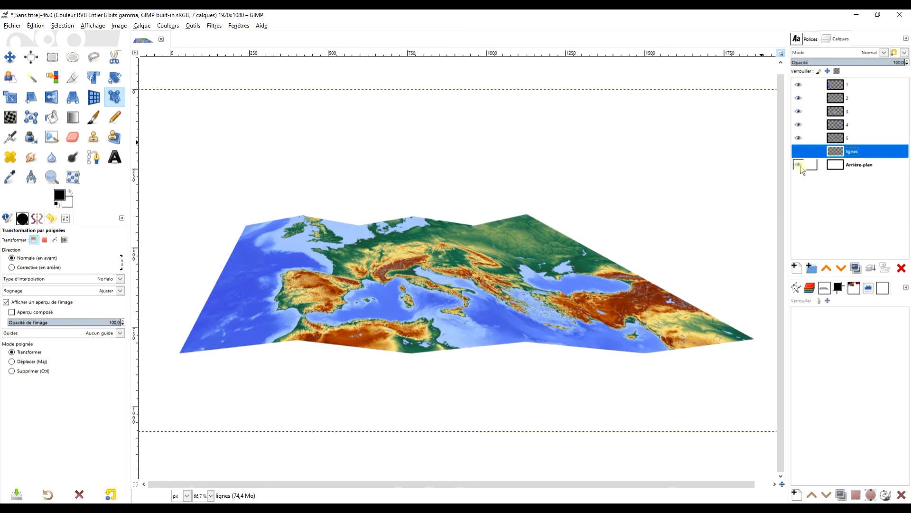
pyautogui.click(799, 165)
pyautogui.rightClick(832, 85)
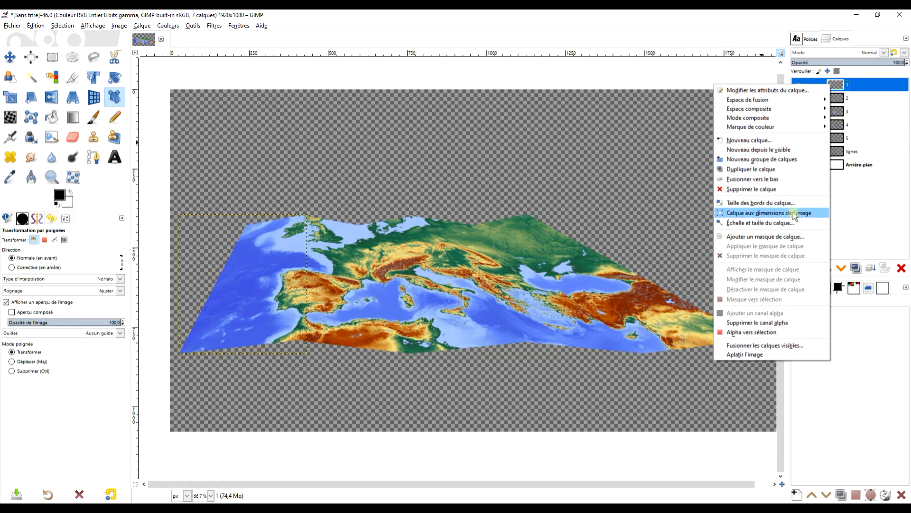
pyautogui.click(787, 150)
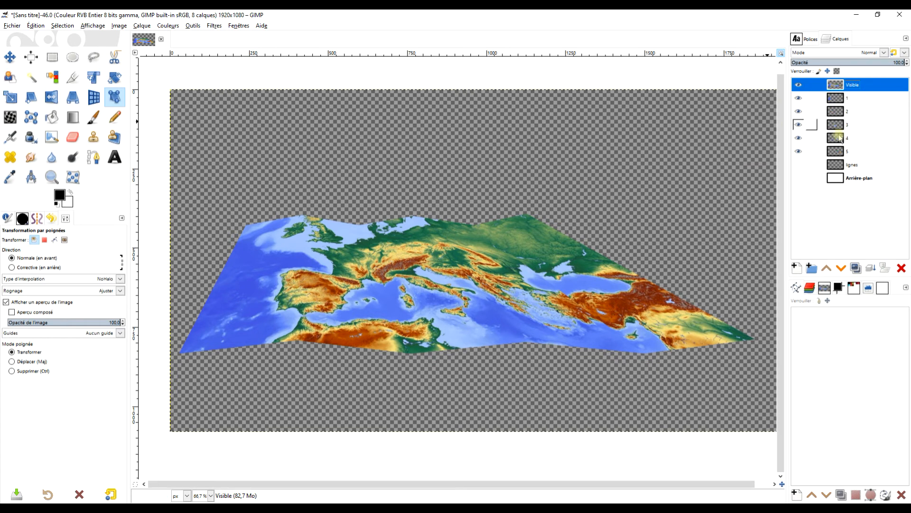
pyautogui.moveTo(799, 182); pyautogui.dragTo(800, 100)
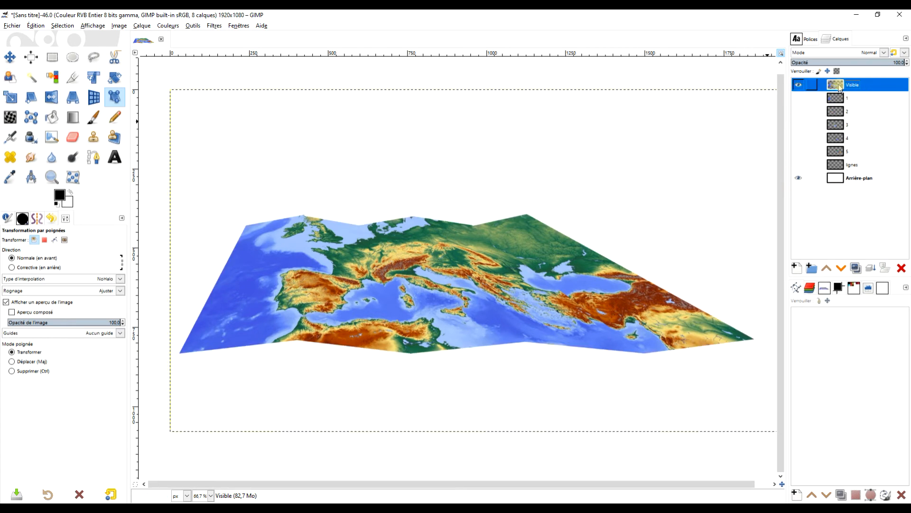
# - Duplicate the merged map layer, rename the lower layer ombre and the upper copy carte
pyautogui.click(855, 267)
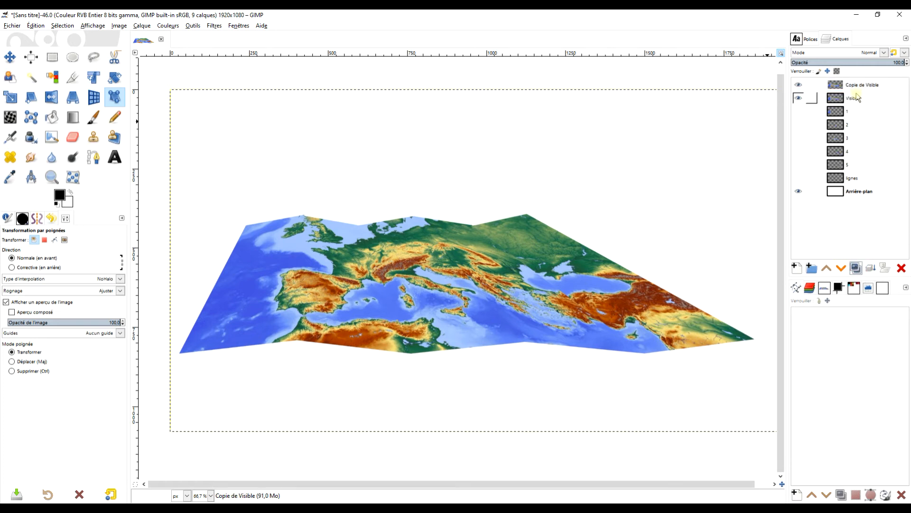
pyautogui.doubleClick(853, 98)
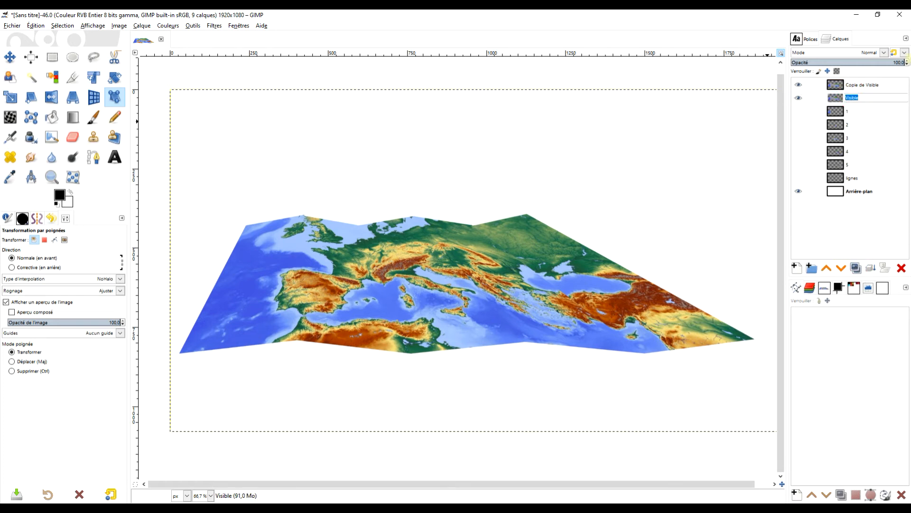
pyautogui.write('ombre')
pyautogui.press('Return')
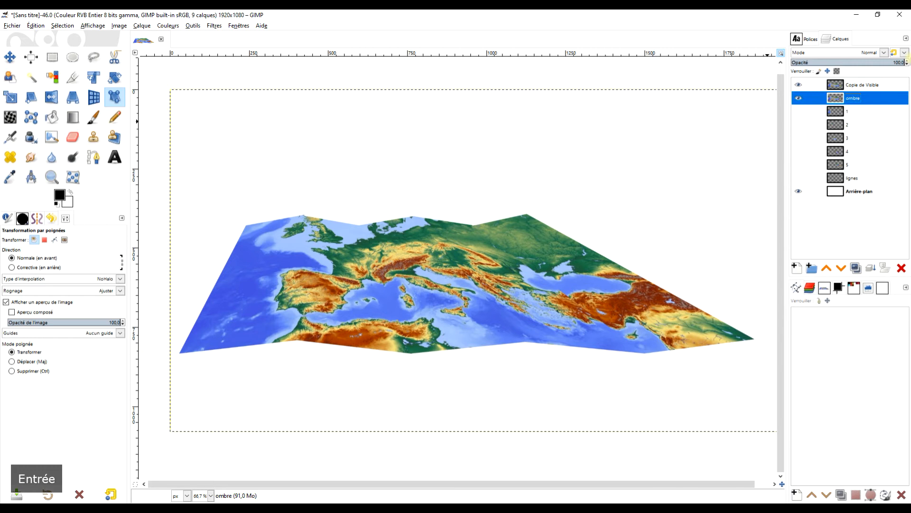
pyautogui.doubleClick(862, 86)
pyautogui.write('ca')
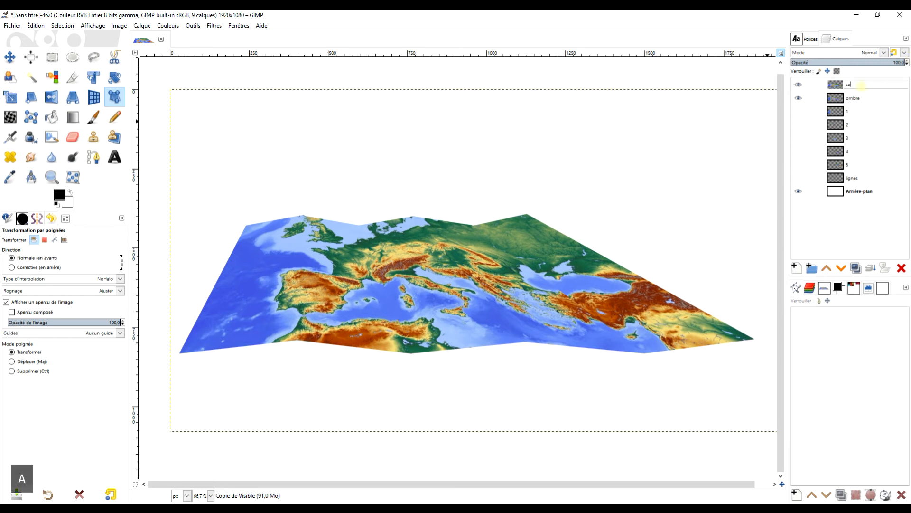
pyautogui.write('rte')
pyautogui.press('Return')
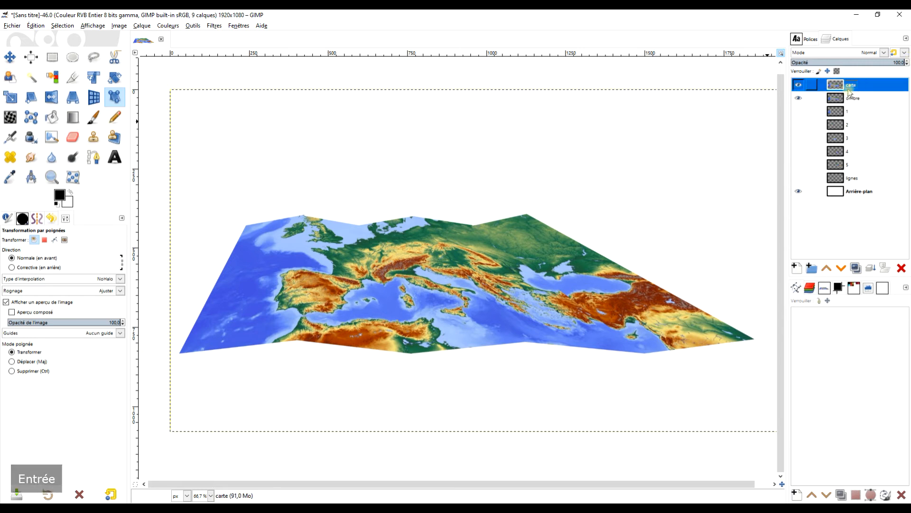
# - Select the ombre layer's opaque shape with Alpha to Selection and fill it with black, checking it with carte briefly hidden
pyautogui.rightClick(840, 99)
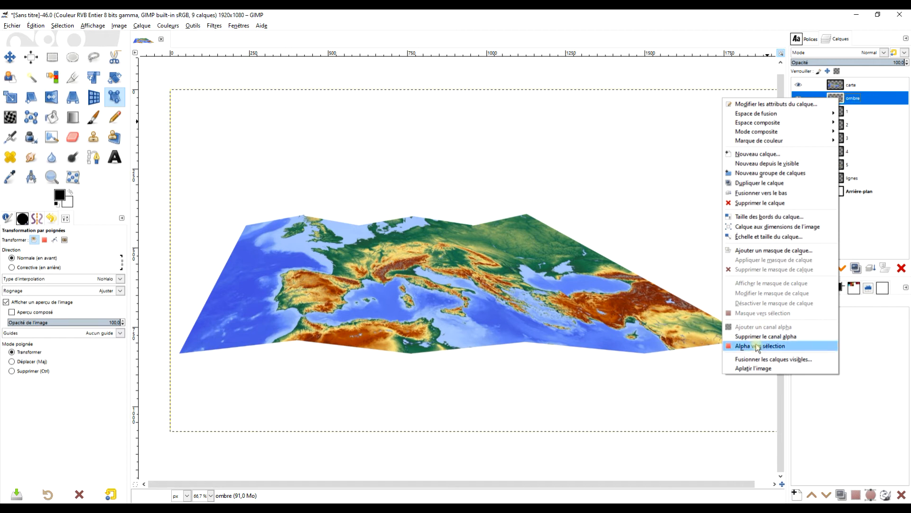
pyautogui.click(768, 346)
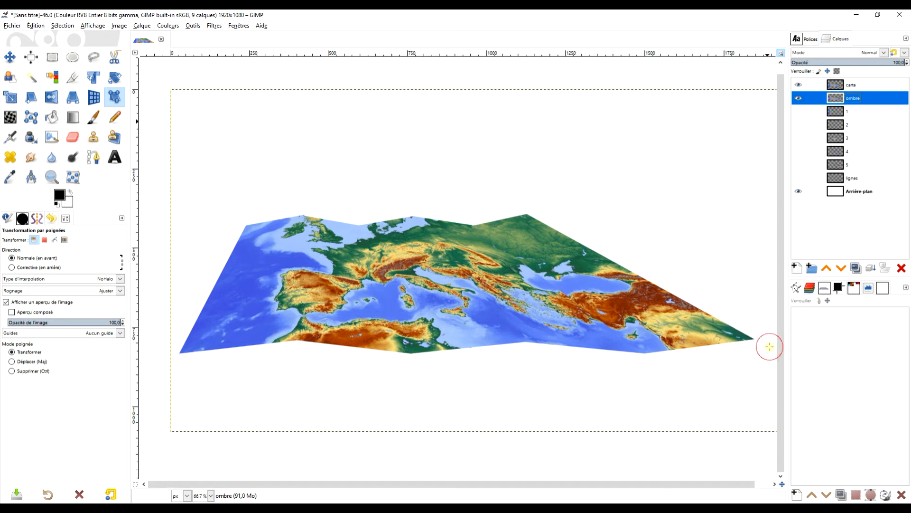
pyautogui.moveTo(59, 198); pyautogui.dragTo(406, 264)
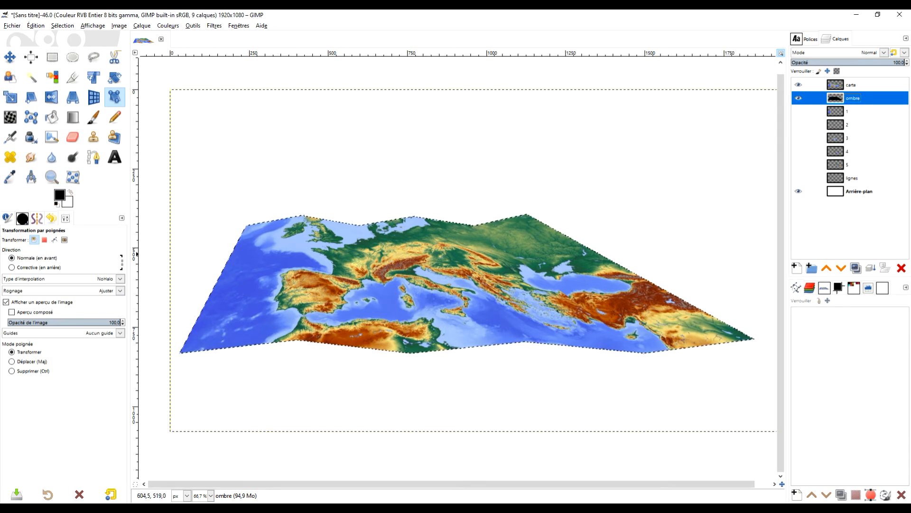
pyautogui.click(801, 86)
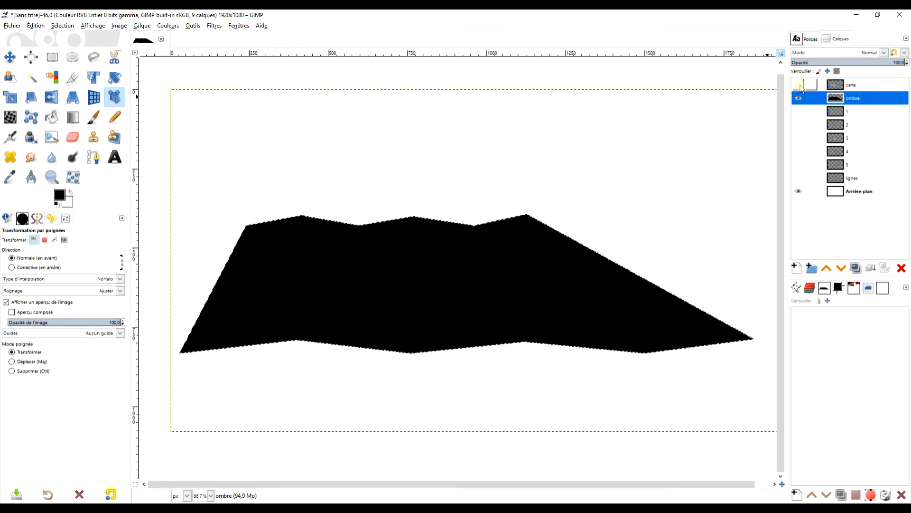
pyautogui.moveTo(838, 93); pyautogui.dragTo(835, 100)
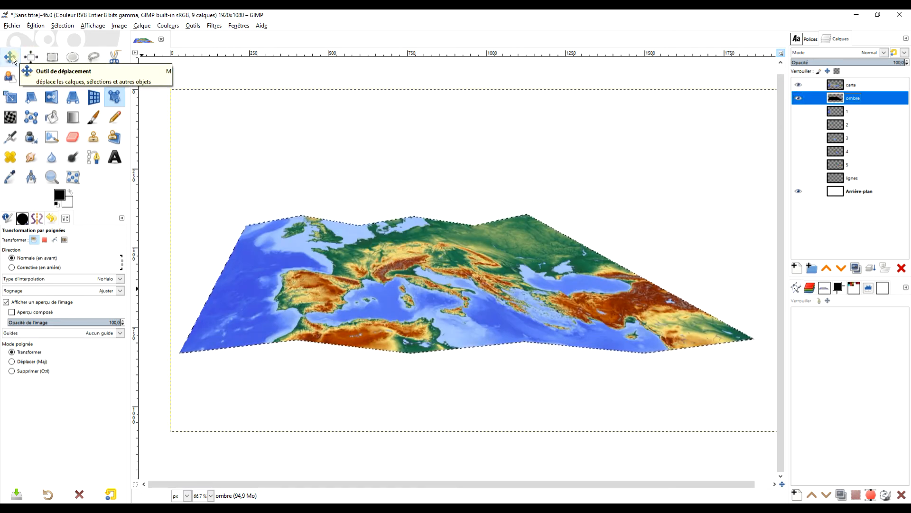
# - Clear the selection and move the black ombre layer slightly down so it shows below the map's near edge
pyautogui.click(11, 59)
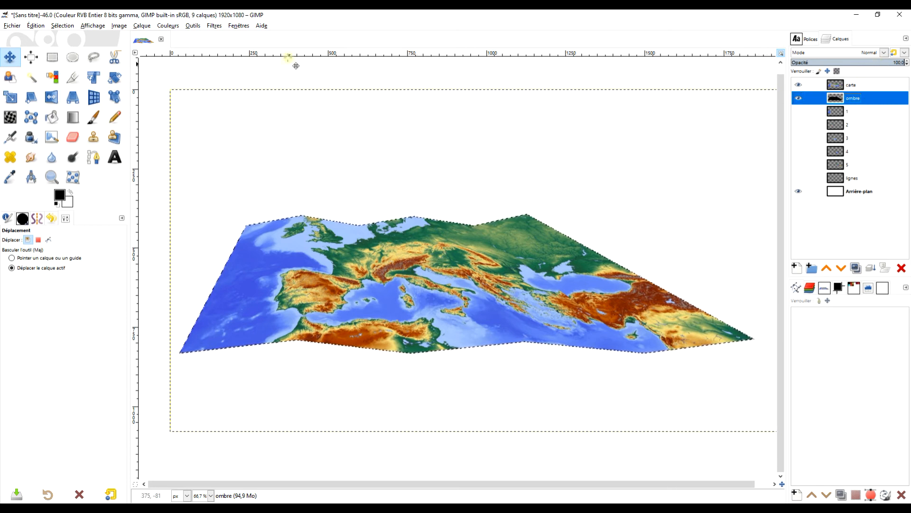
pyautogui.click(59, 26)
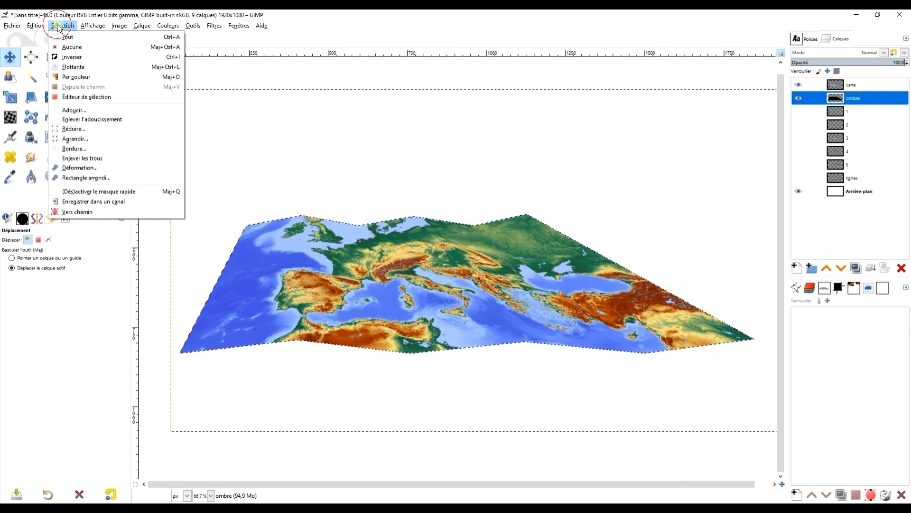
pyautogui.click(84, 58)
pyautogui.moveTo(459, 289); pyautogui.dragTo(464, 301)
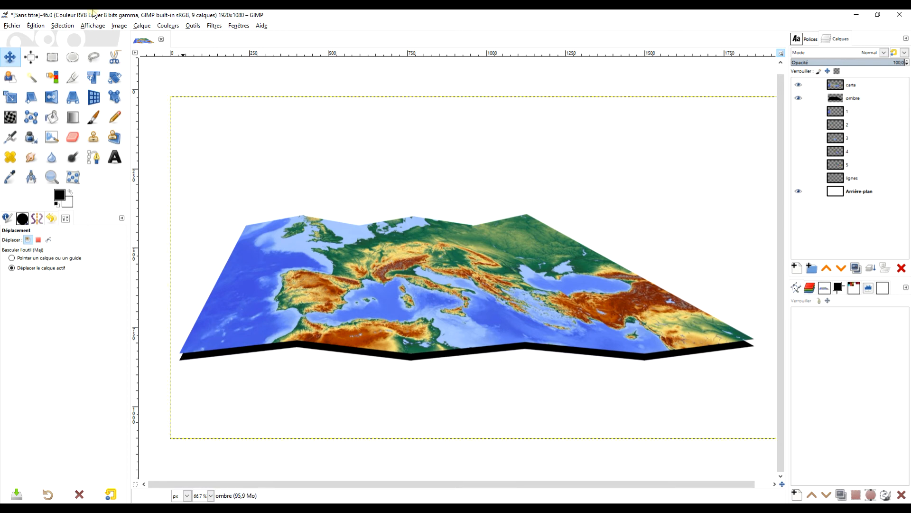
# - Apply a Gaussian blur of 11.94 in X and Y to the ombre layer
pyautogui.click(210, 25)
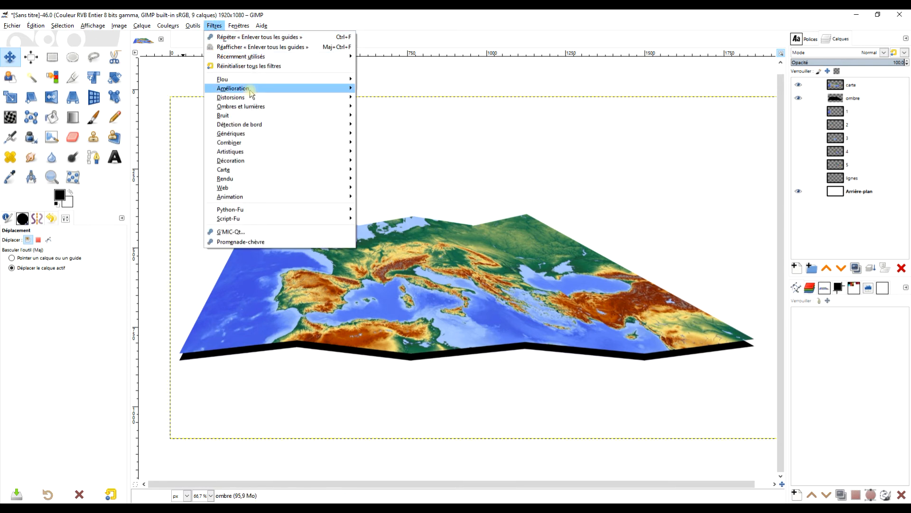
pyautogui.moveTo(255, 80)
pyautogui.click(379, 89)
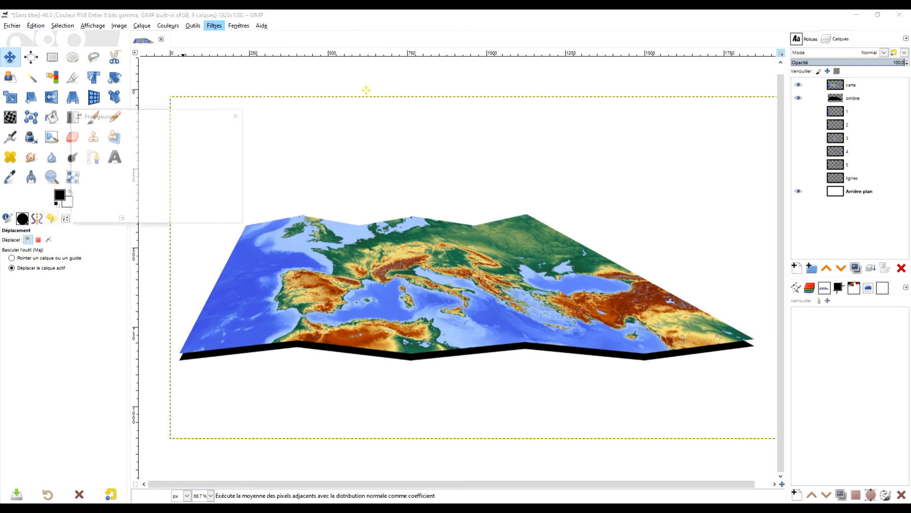
pyautogui.moveTo(80, 163)
pyautogui.mouseDown()
pyautogui.moveTo(98, 164)
pyautogui.moveTo(90, 164)
pyautogui.mouseUp()
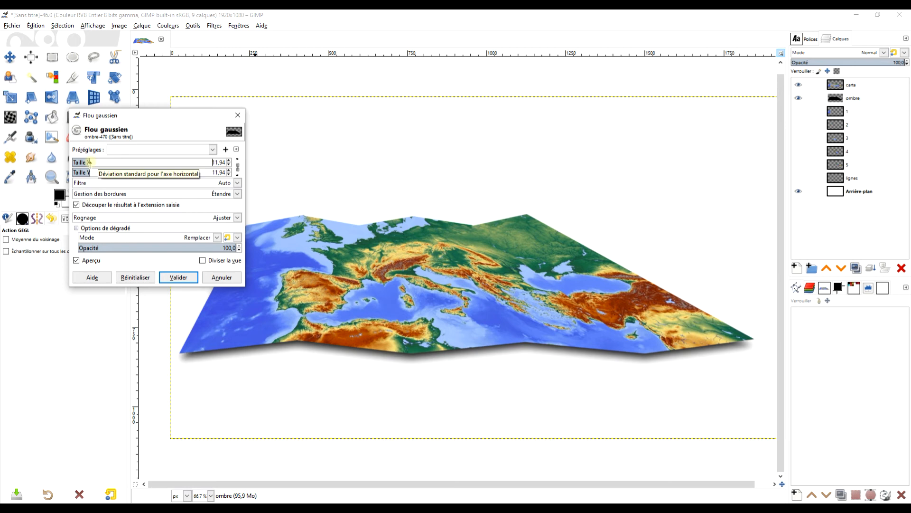
pyautogui.click(176, 276)
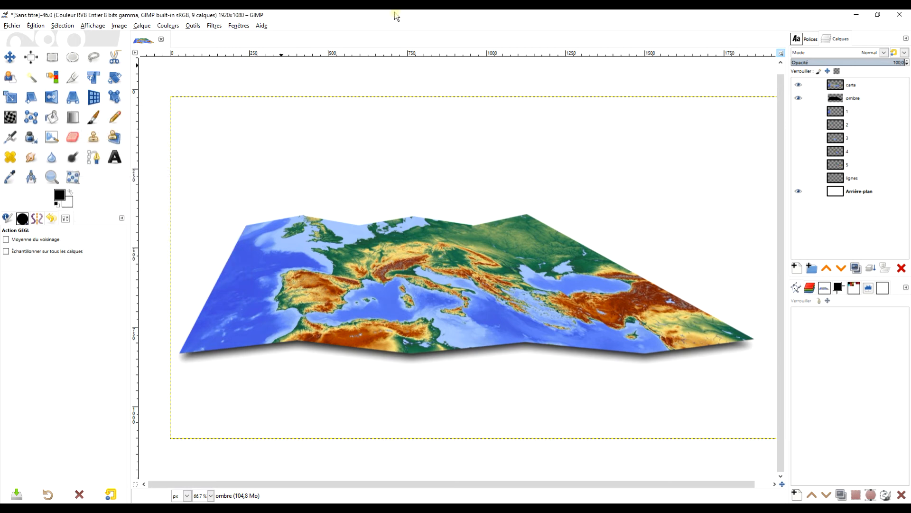
# - Move the blurred shadow a little further down beneath the map's near edge
pyautogui.click(11, 59)
pyautogui.moveTo(480, 288); pyautogui.dragTo(483, 292)
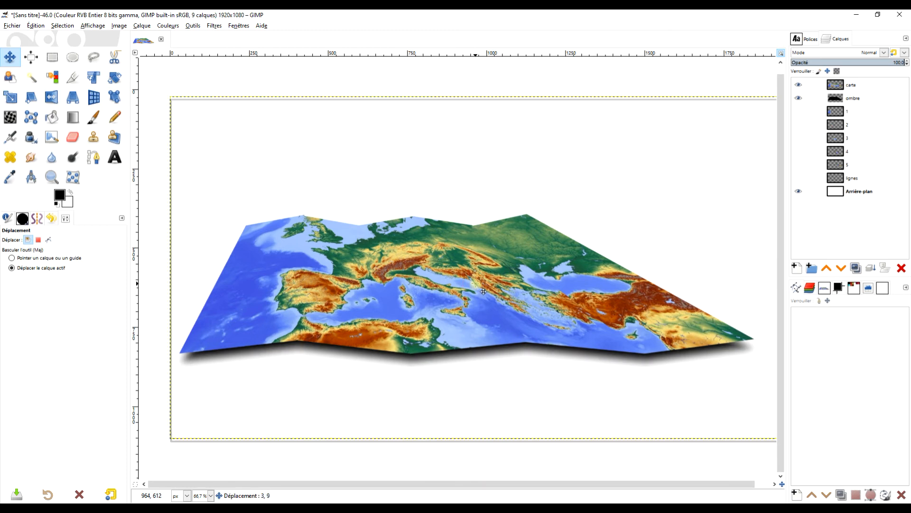
pyautogui.moveTo(476, 284); pyautogui.dragTo(475, 284)
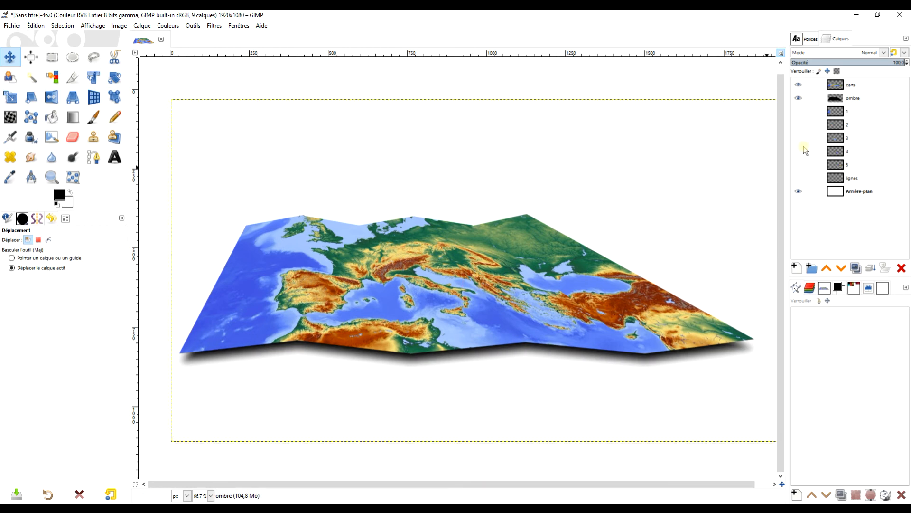
# - Fit the ombre and carte layers to the image size
pyautogui.rightClick(853, 99)
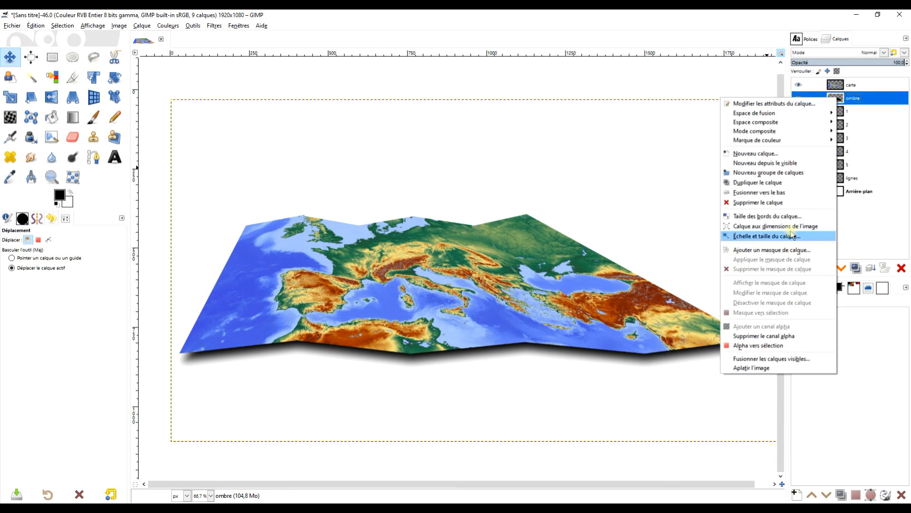
pyautogui.click(788, 227)
pyautogui.click(841, 86)
pyautogui.rightClick(840, 86)
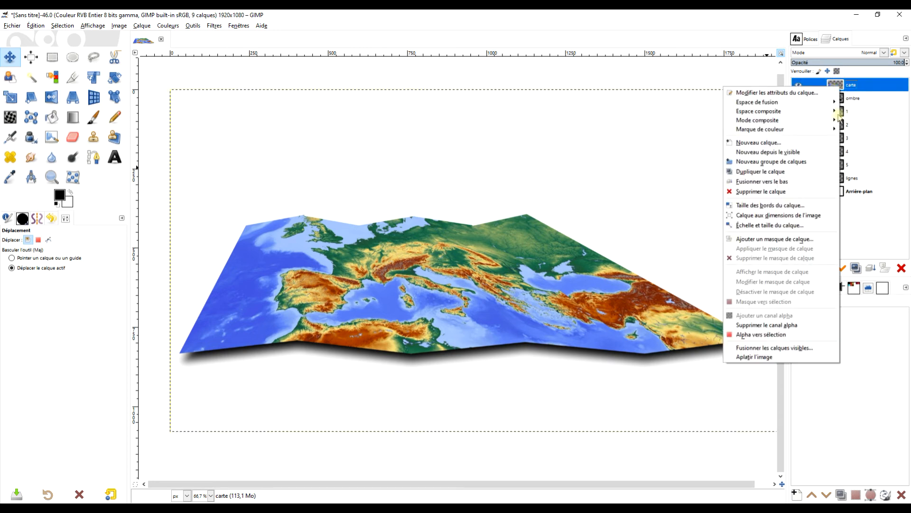
pyautogui.click(807, 213)
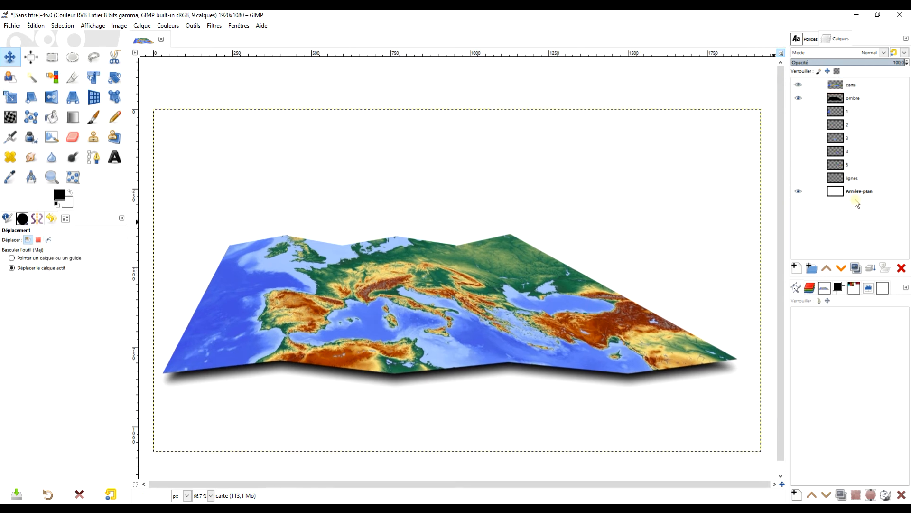
# - Draw a vertical linear Wood 2 gradient on the Arrière-plan layer, from just inside the canvas's upper edge to below the map
pyautogui.click(859, 192)
pyautogui.click(75, 117)
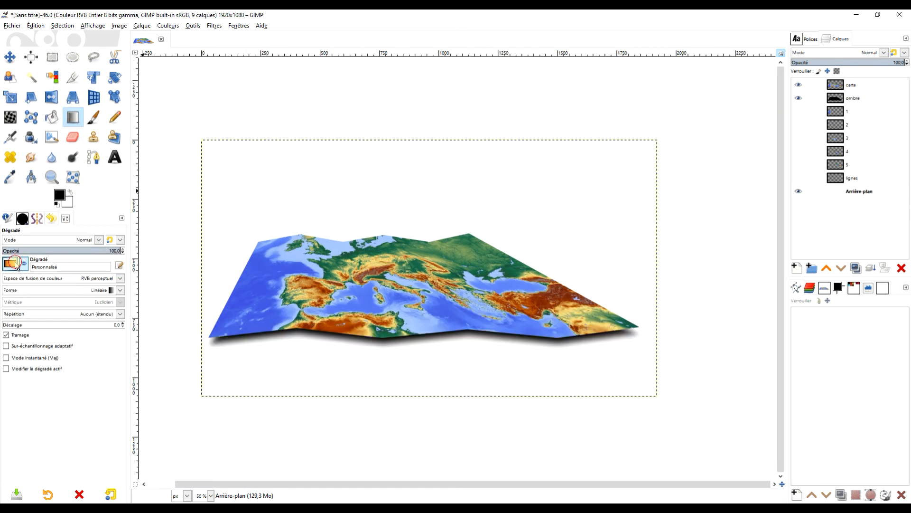
pyautogui.click(10, 265)
pyautogui.moveTo(83, 289); pyautogui.dragTo(87, 372)
pyautogui.scroll(-2, 51, 364)
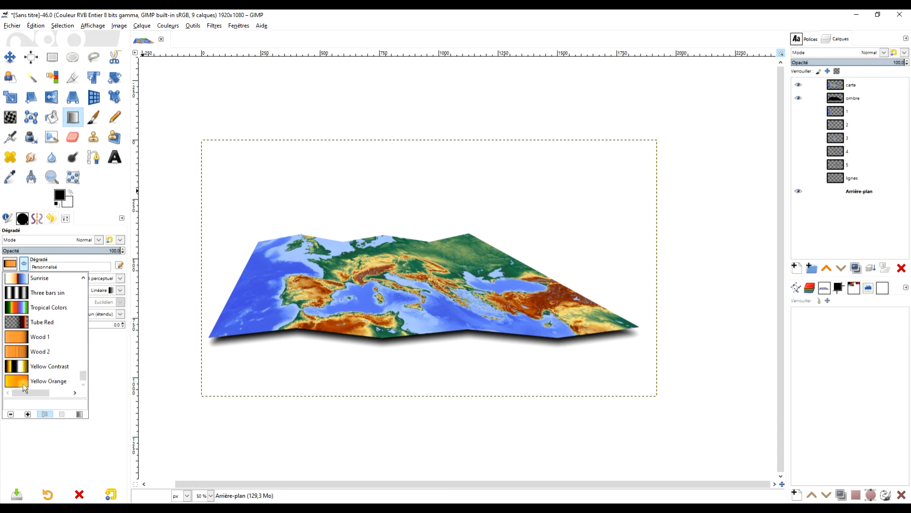
pyautogui.click(21, 358)
pyautogui.moveTo(422, 155); pyautogui.dragTo(422, 362)
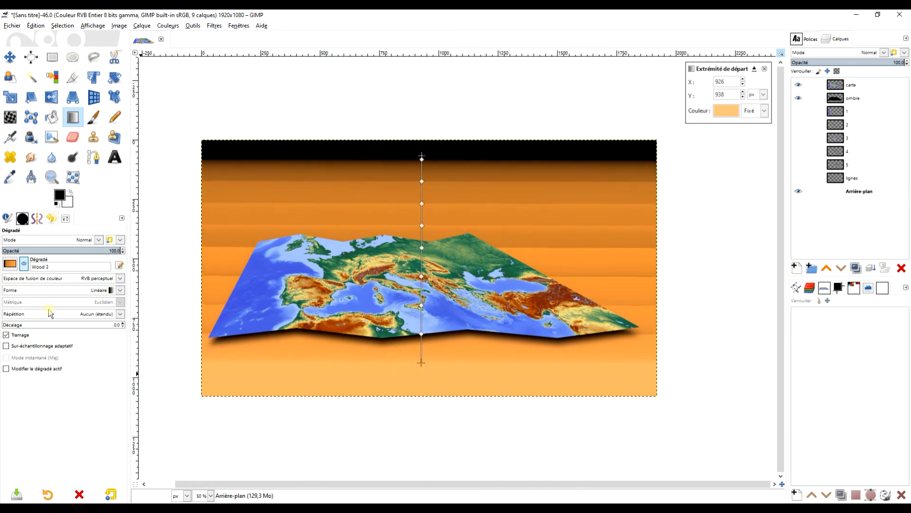
# - Switch the gradient to Wood 1, extend its dark end above the canvas, place its light end just below the map, and apply it
pyautogui.click(10, 264)
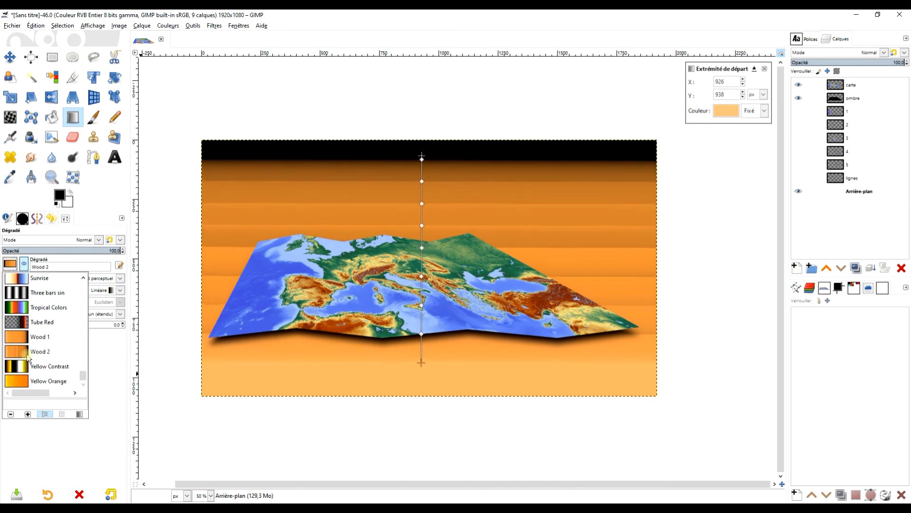
pyautogui.click(22, 338)
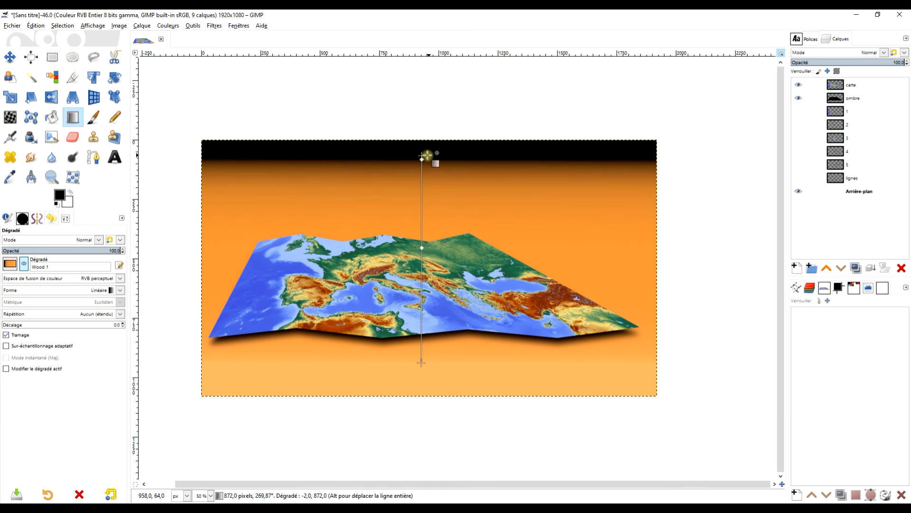
pyautogui.moveTo(422, 158); pyautogui.dragTo(422, 125)
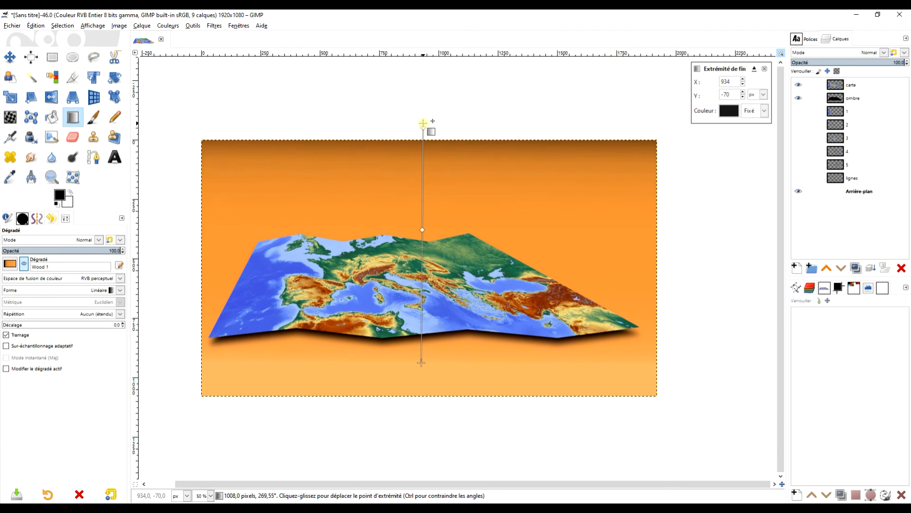
pyautogui.moveTo(422, 364); pyautogui.dragTo(431, 391)
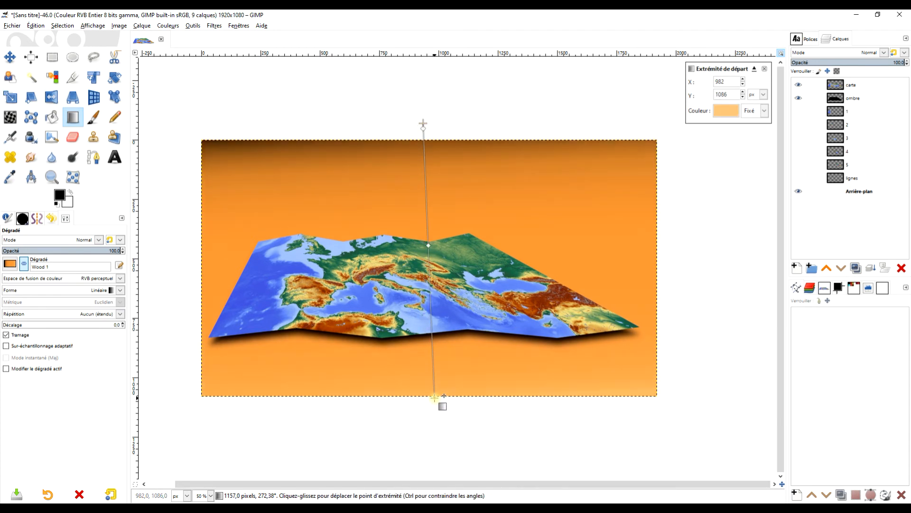
pyautogui.moveTo(423, 122); pyautogui.dragTo(410, 109)
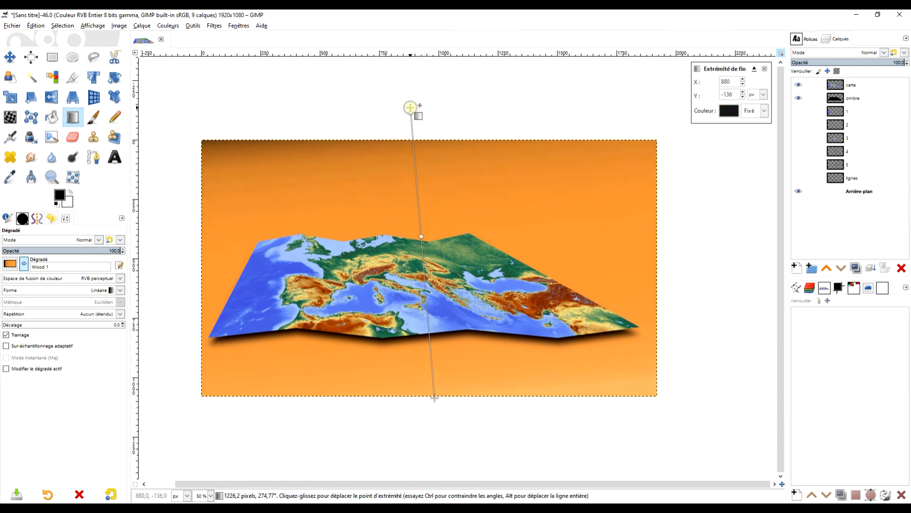
pyautogui.moveTo(431, 392); pyautogui.dragTo(413, 358)
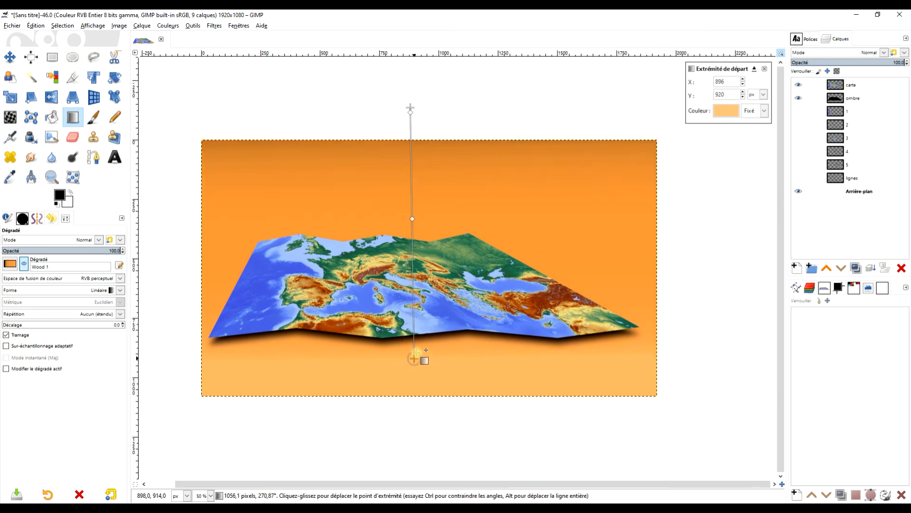
pyautogui.press('Return')
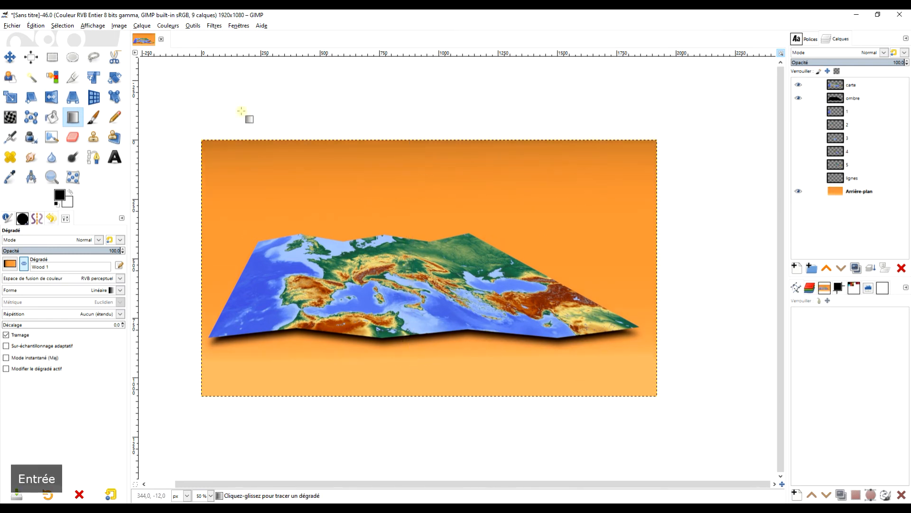
# - Apply a Gaussian blur of 6.40 in X and Y to the Arrière-plan layer
pyautogui.click(211, 26)
pyautogui.moveTo(250, 79)
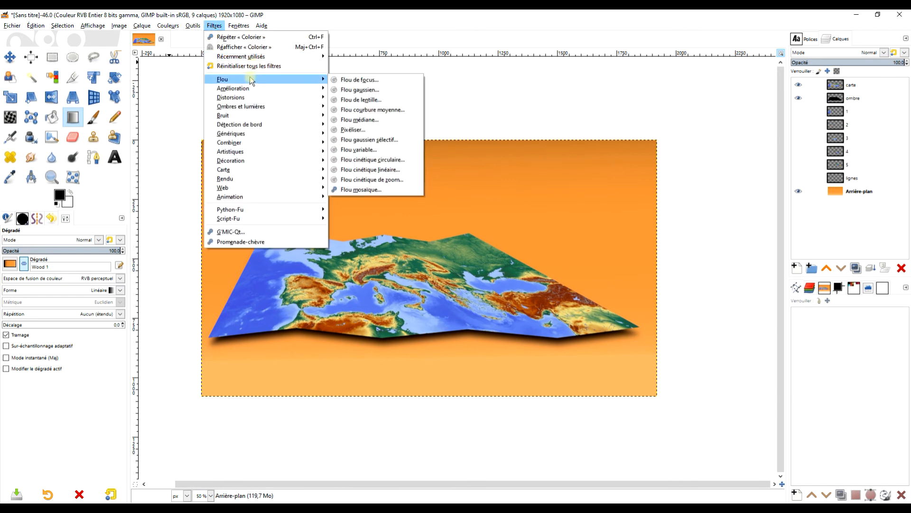
pyautogui.click(359, 78)
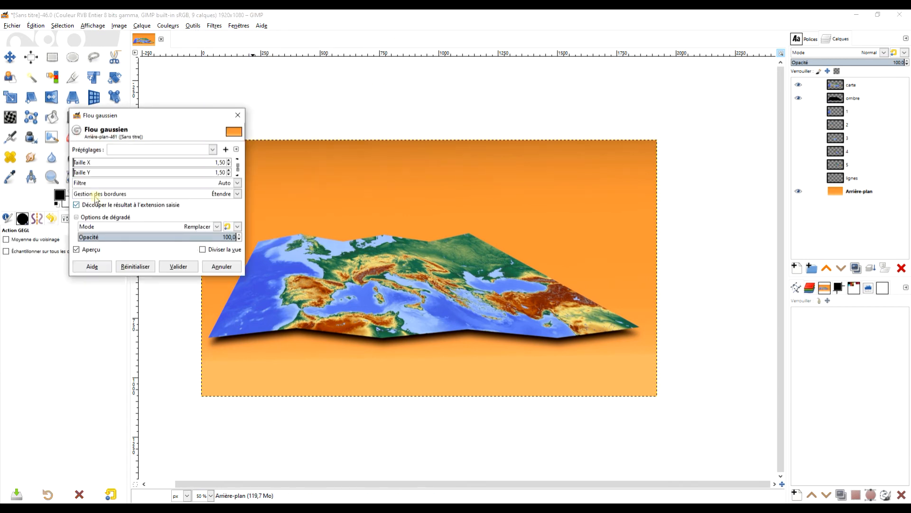
pyautogui.click(82, 163)
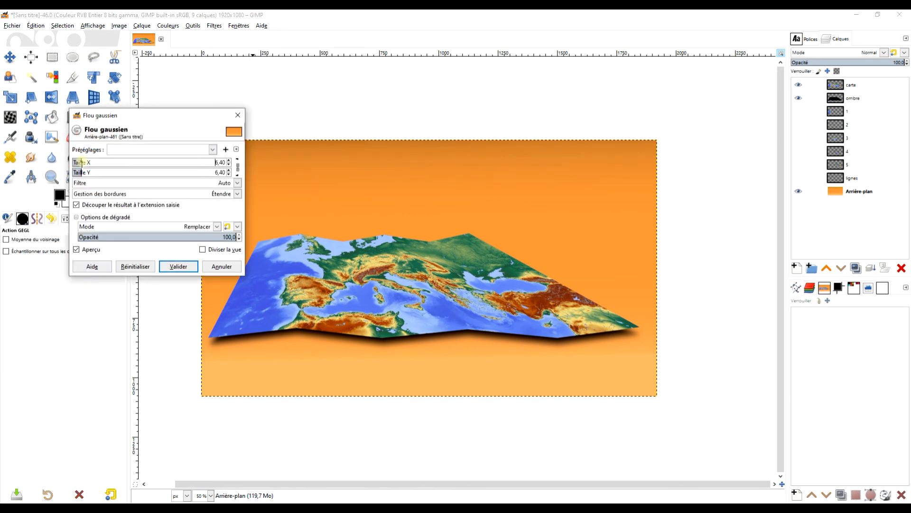
pyautogui.click(178, 266)
# - Select layer 1 and make it visible
pyautogui.click(51, 177)
pyautogui.moveTo(667, 411); pyautogui.dragTo(668, 411)
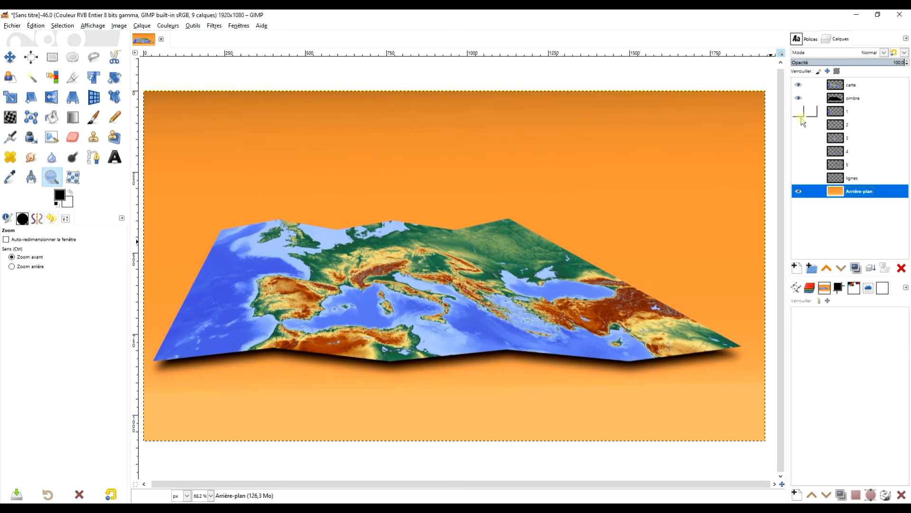
pyautogui.click(800, 114)
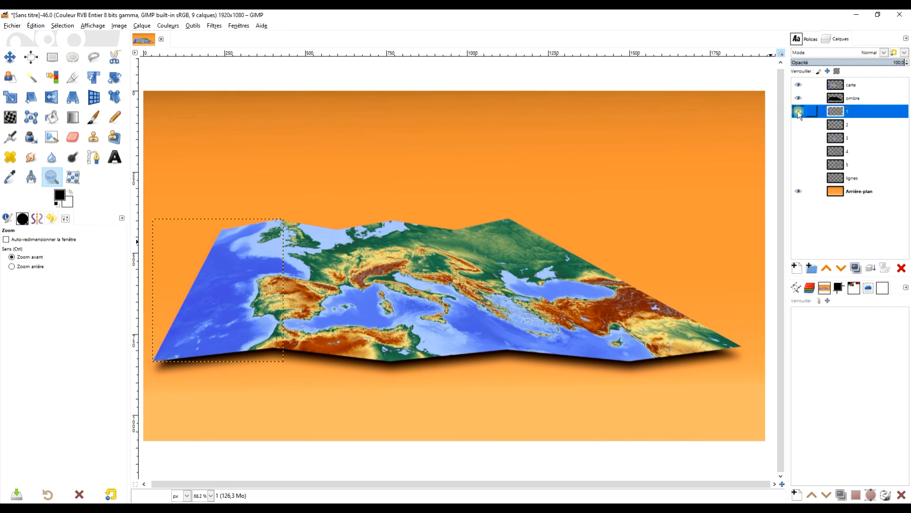
pyautogui.click(799, 113)
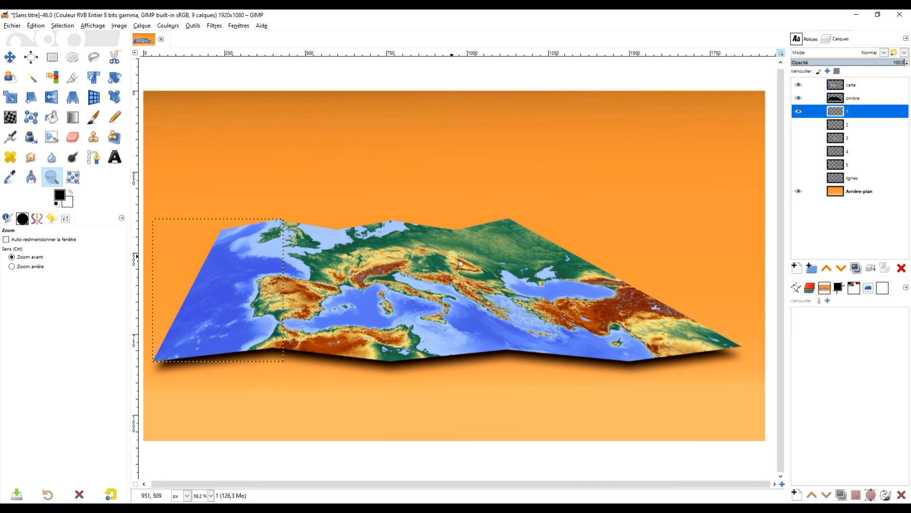
# - Make layer 4 visible and create a selection from its alpha
pyautogui.click(840, 152)
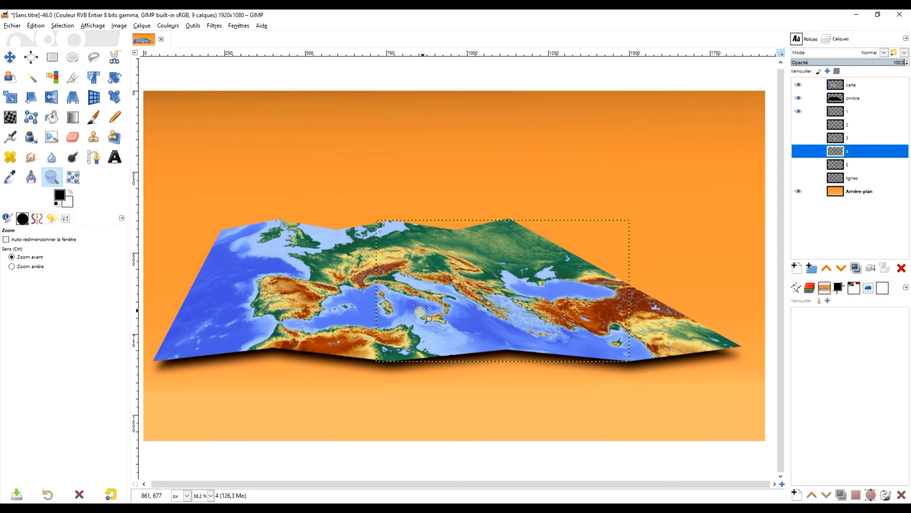
pyautogui.click(799, 151)
pyautogui.rightClick(834, 151)
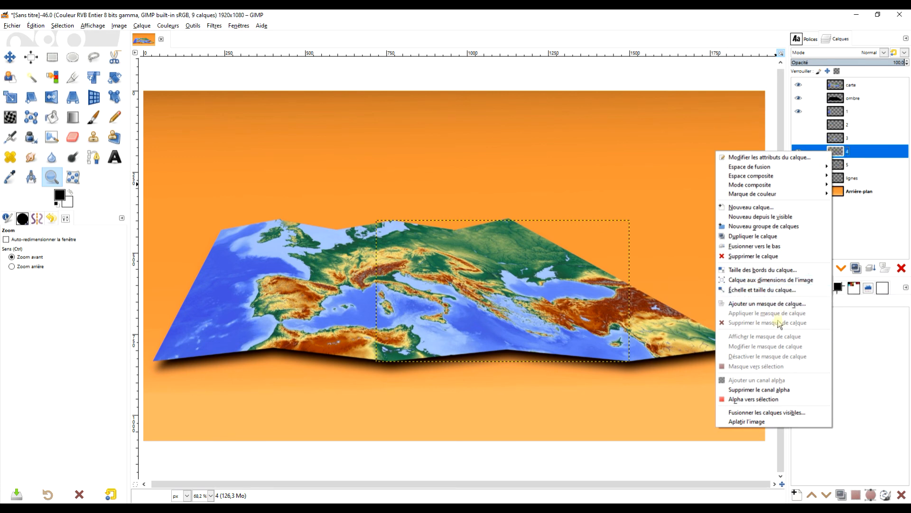
pyautogui.click(754, 399)
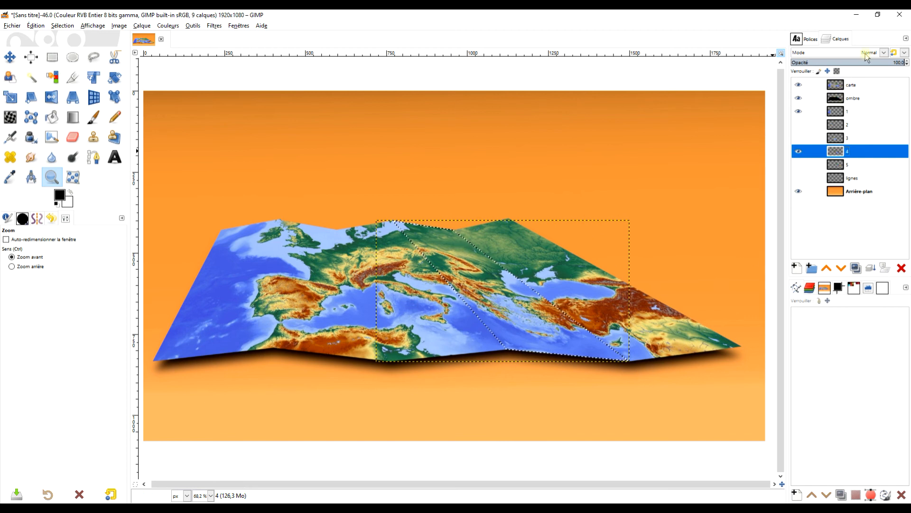
# - Darken the selected fourth strip on the carte layer with Curves, mapping value 119 to 91 and 186 to 187
pyautogui.click(838, 86)
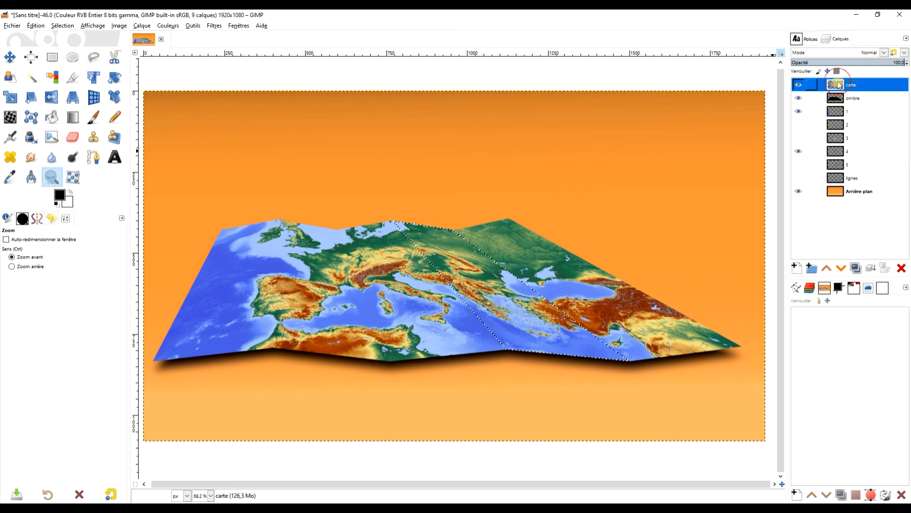
pyautogui.click(142, 26)
pyautogui.moveTo(168, 26)
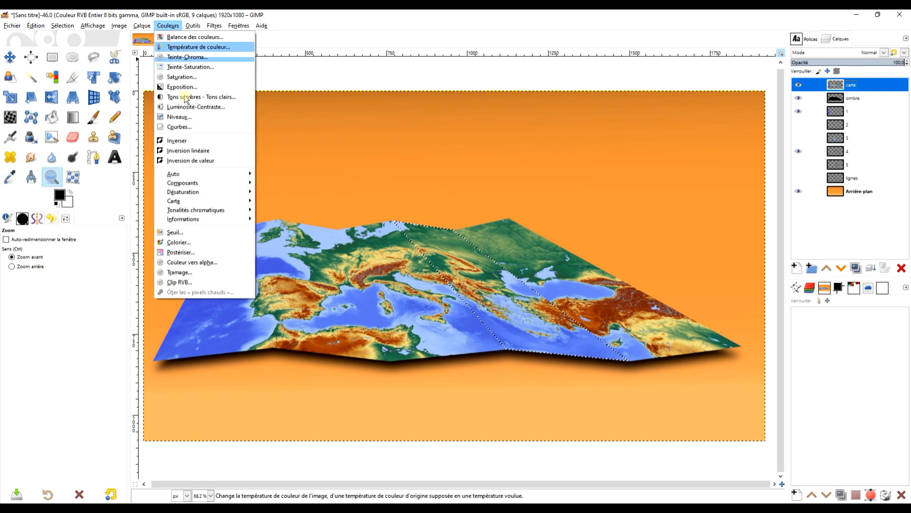
pyautogui.click(201, 126)
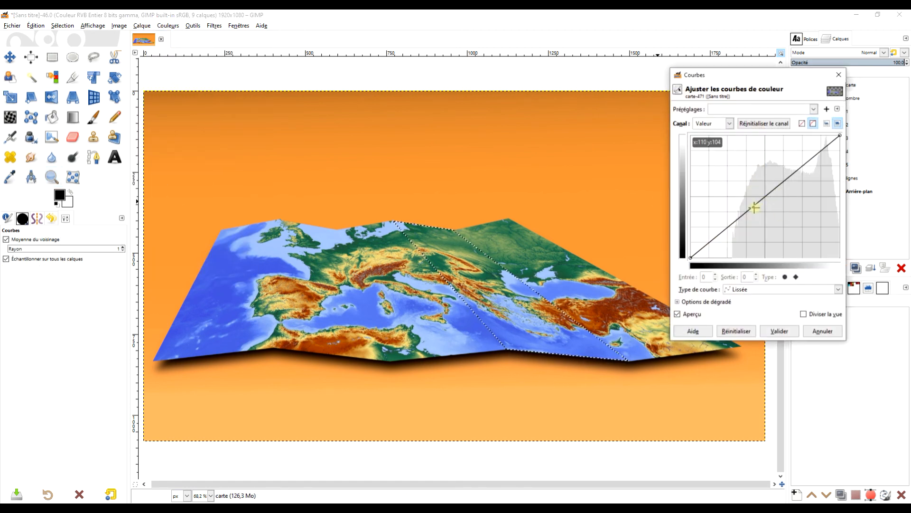
pyautogui.moveTo(760, 203); pyautogui.dragTo(760, 215)
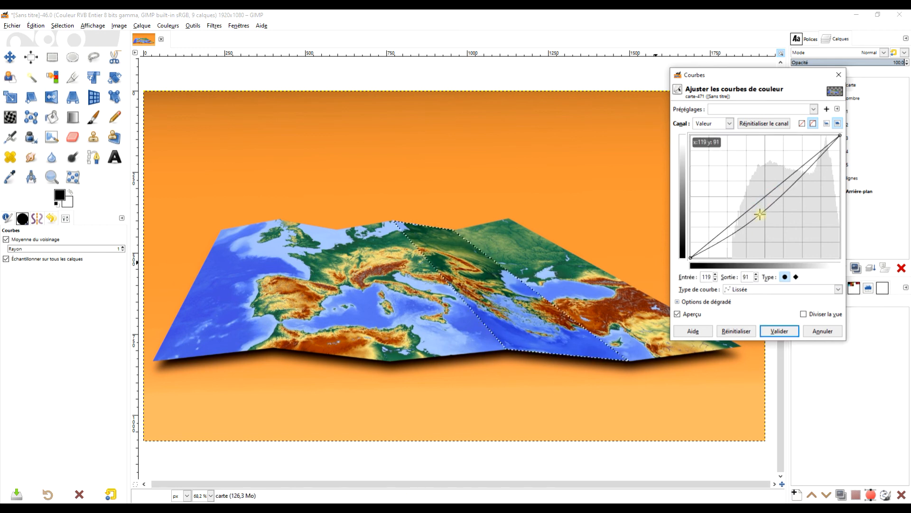
pyautogui.moveTo(802, 174); pyautogui.dragTo(800, 168)
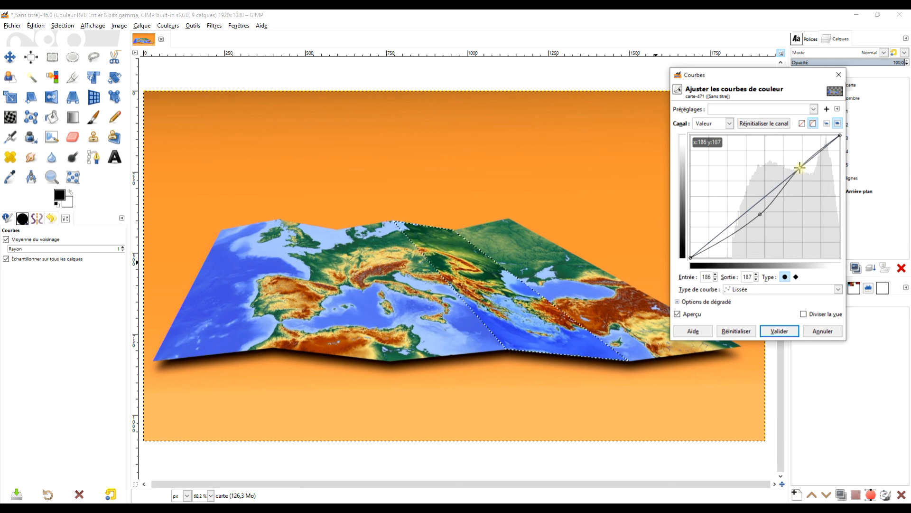
pyautogui.click(779, 332)
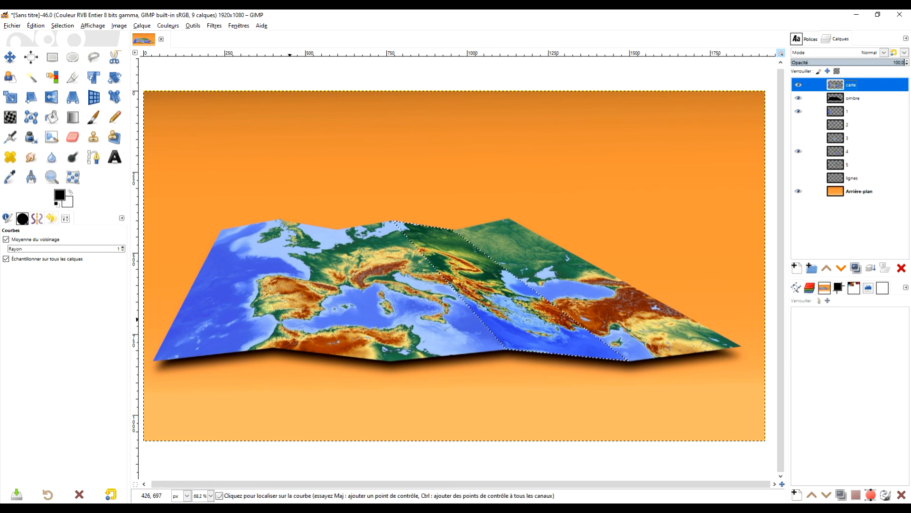
# - Replace the selection with one made from layer 2's alpha
pyautogui.click(848, 125)
pyautogui.rightClick(835, 125)
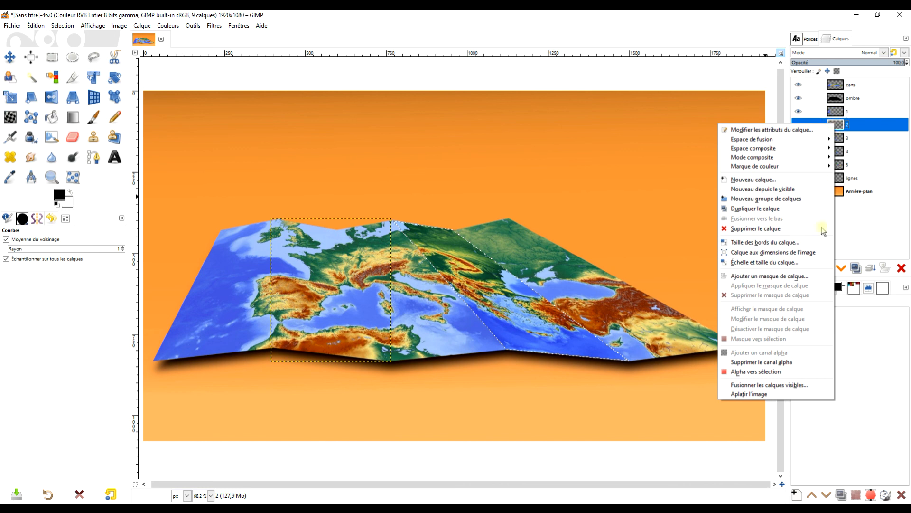
pyautogui.click(768, 371)
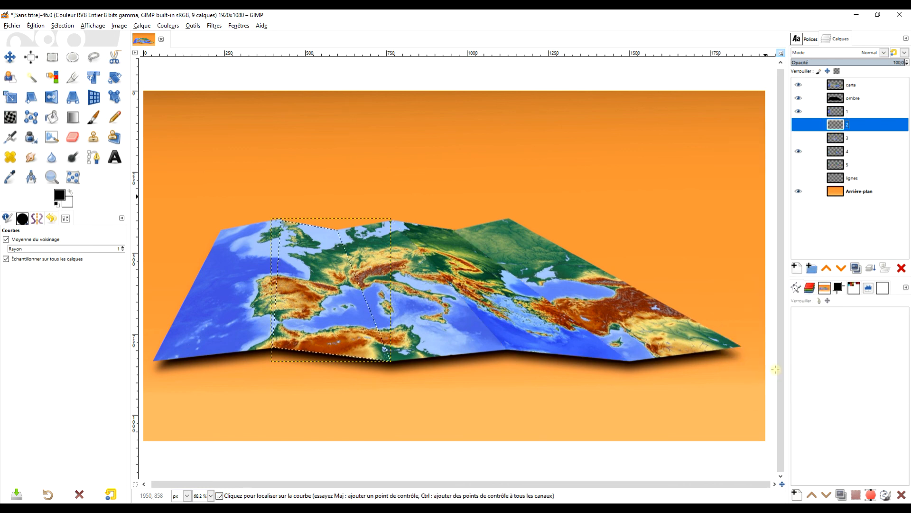
# - Darken the selected second strip on the carte layer with Curves, lowering the midtones and mapping 178 to 161, and clear the selection
pyautogui.click(867, 86)
pyautogui.click(168, 25)
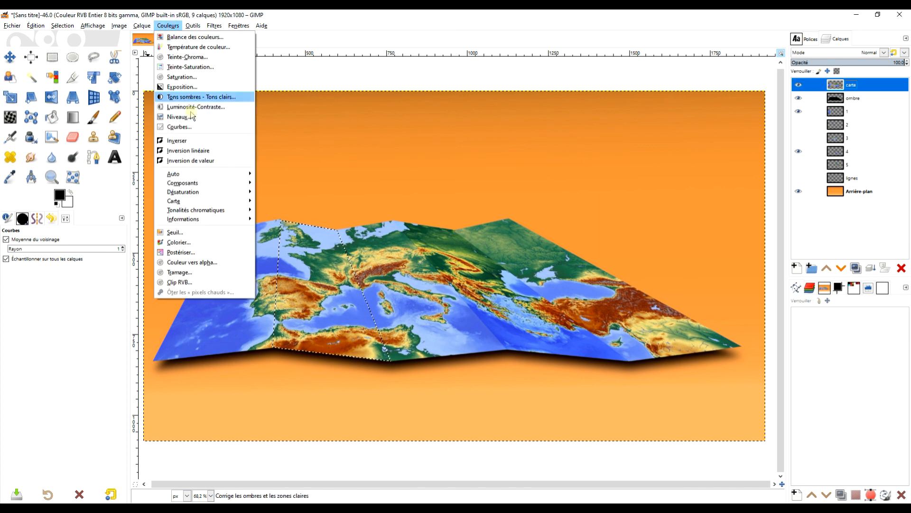
pyautogui.click(193, 128)
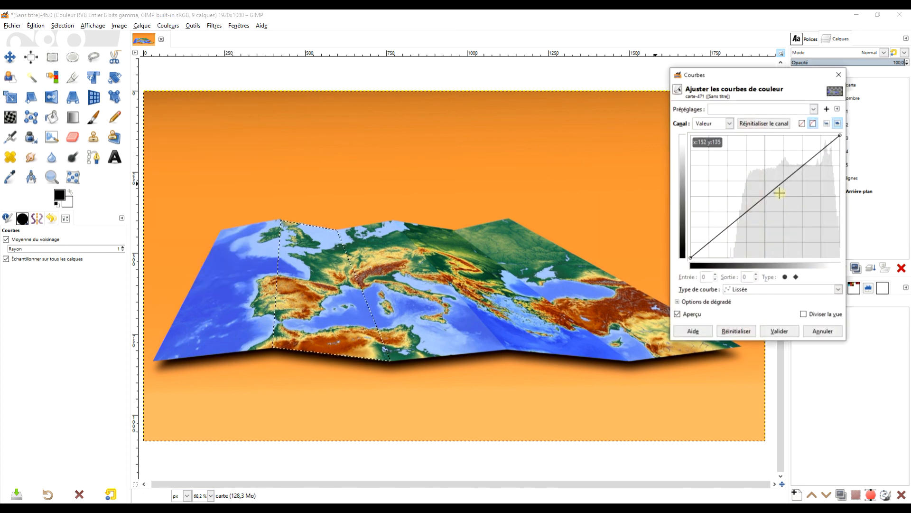
pyautogui.moveTo(755, 184); pyautogui.dragTo(795, 181)
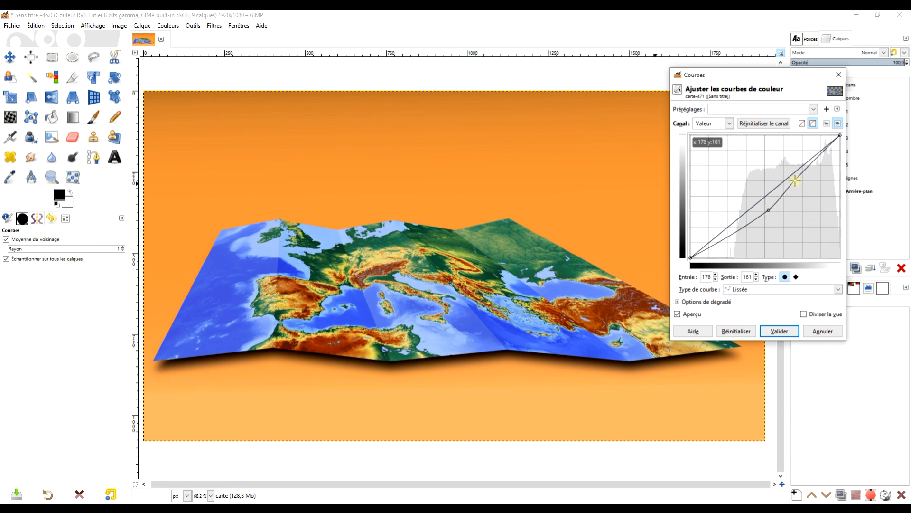
pyautogui.click(780, 331)
pyautogui.click(52, 57)
pyautogui.click(62, 25)
pyautogui.click(64, 49)
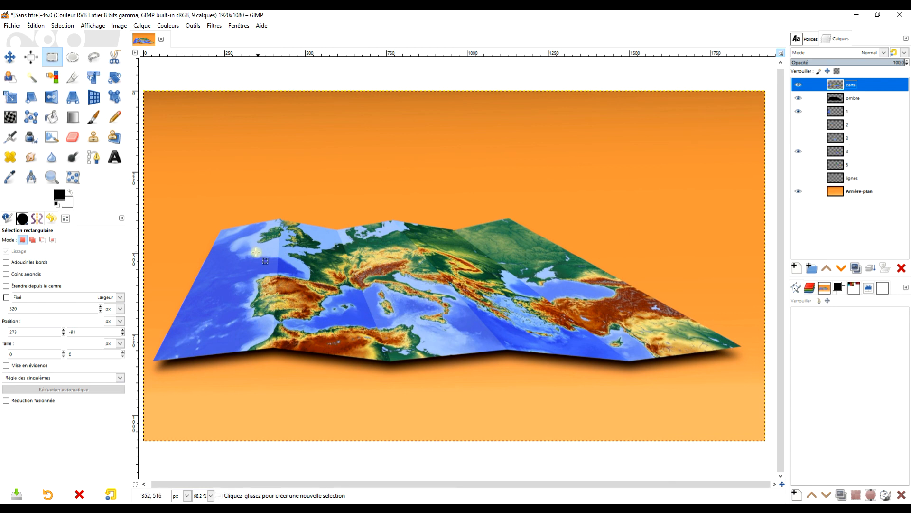
# - Hide layer 1 and create a selection from its alpha
pyautogui.click(839, 112)
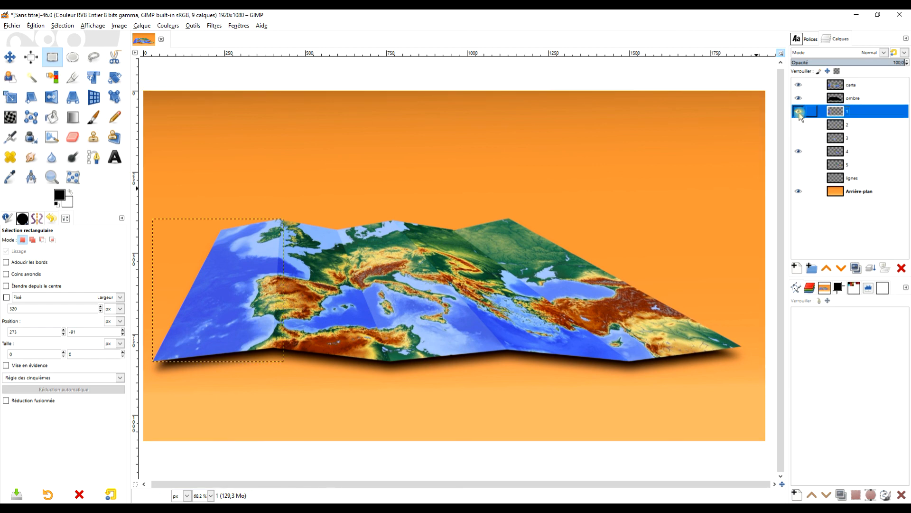
pyautogui.rightClick(835, 112)
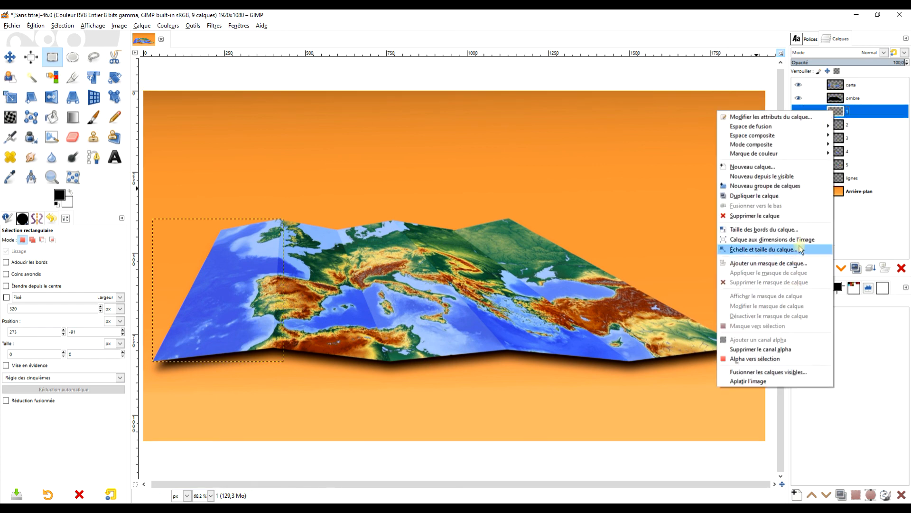
pyautogui.click(791, 359)
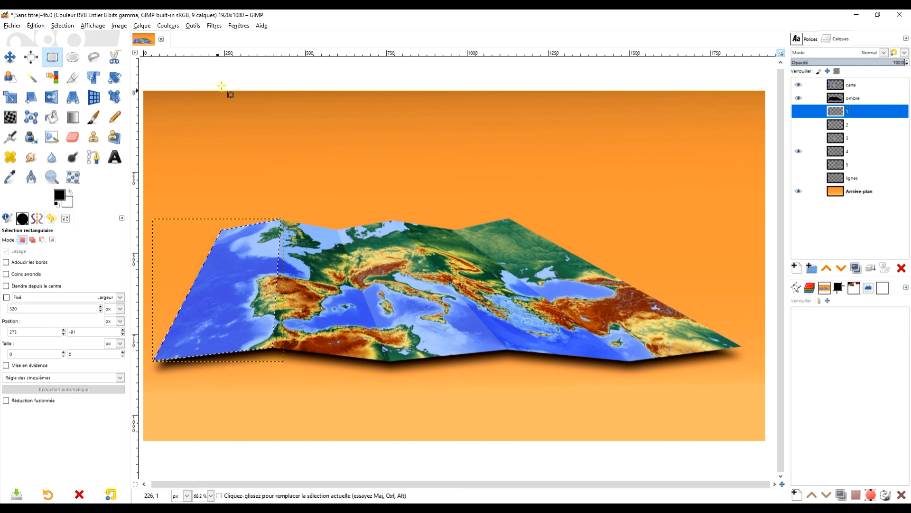
# - Lighten the selected first strip on the carte layer with Curves, mapping value 115 to 162, and return to the rectangle selection tool
pyautogui.click(197, 27)
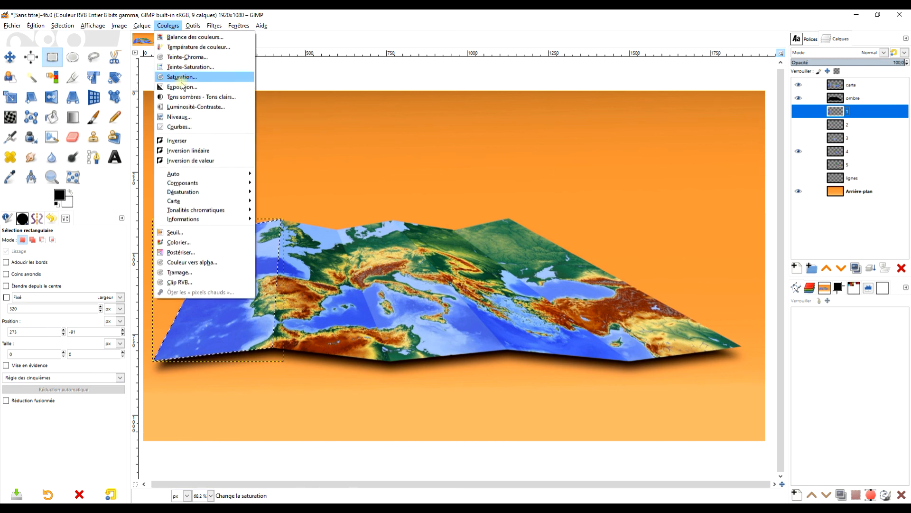
pyautogui.click(175, 124)
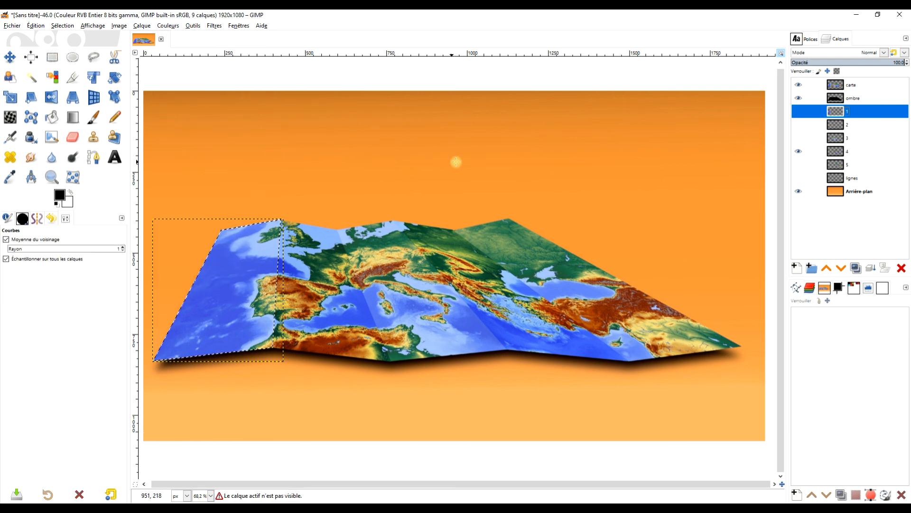
pyautogui.click(847, 86)
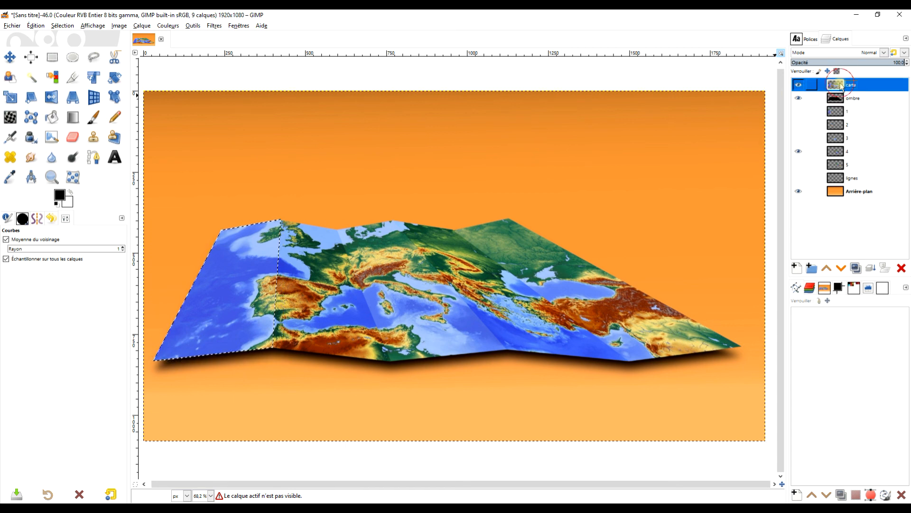
pyautogui.click(167, 26)
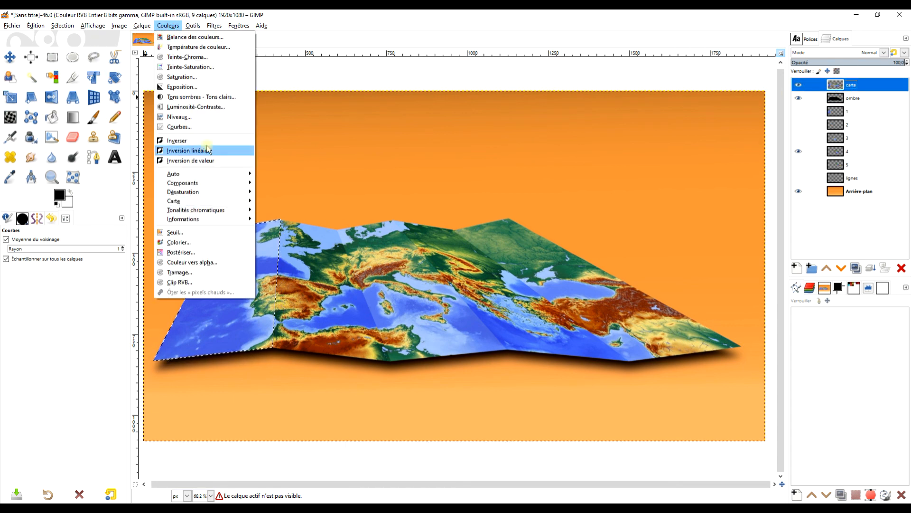
pyautogui.click(205, 124)
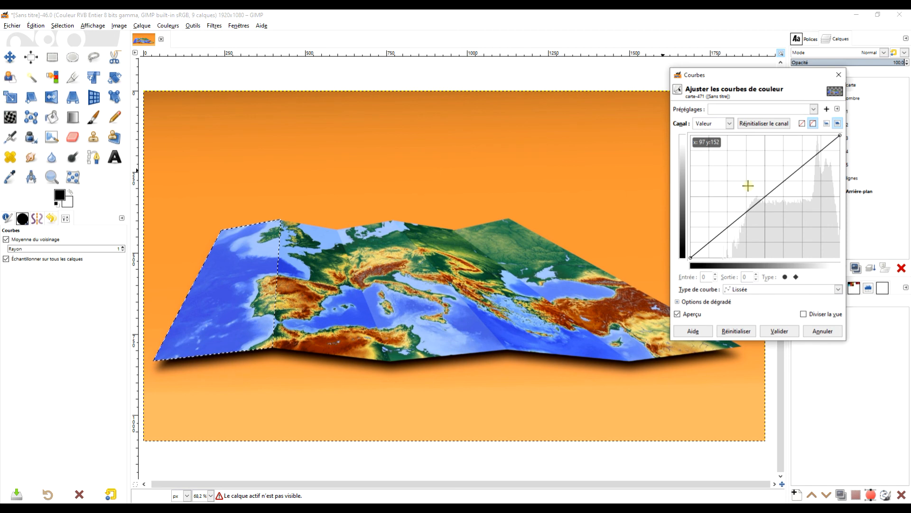
pyautogui.moveTo(765, 195); pyautogui.dragTo(758, 180)
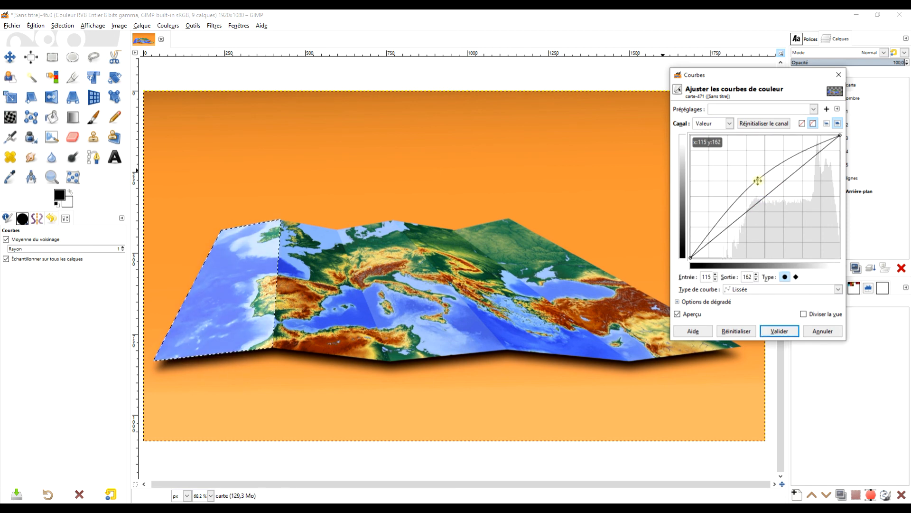
pyautogui.click(780, 331)
pyautogui.click(52, 57)
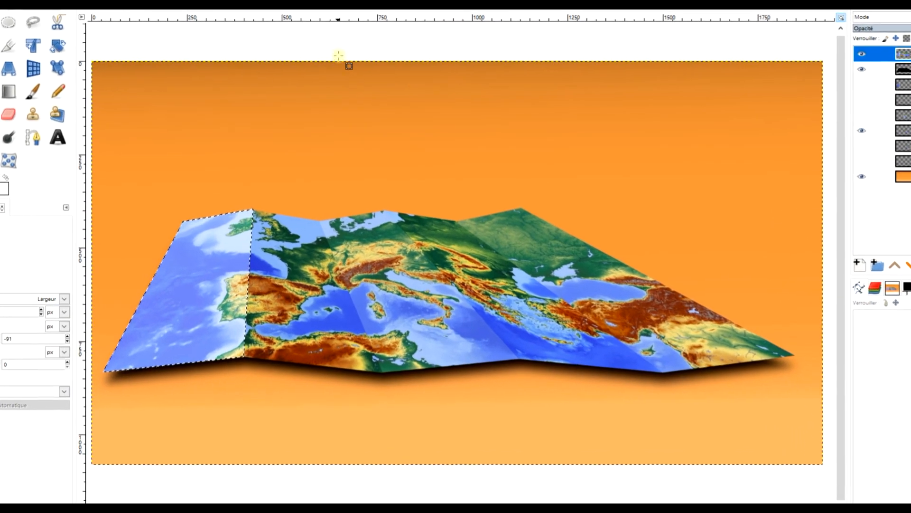